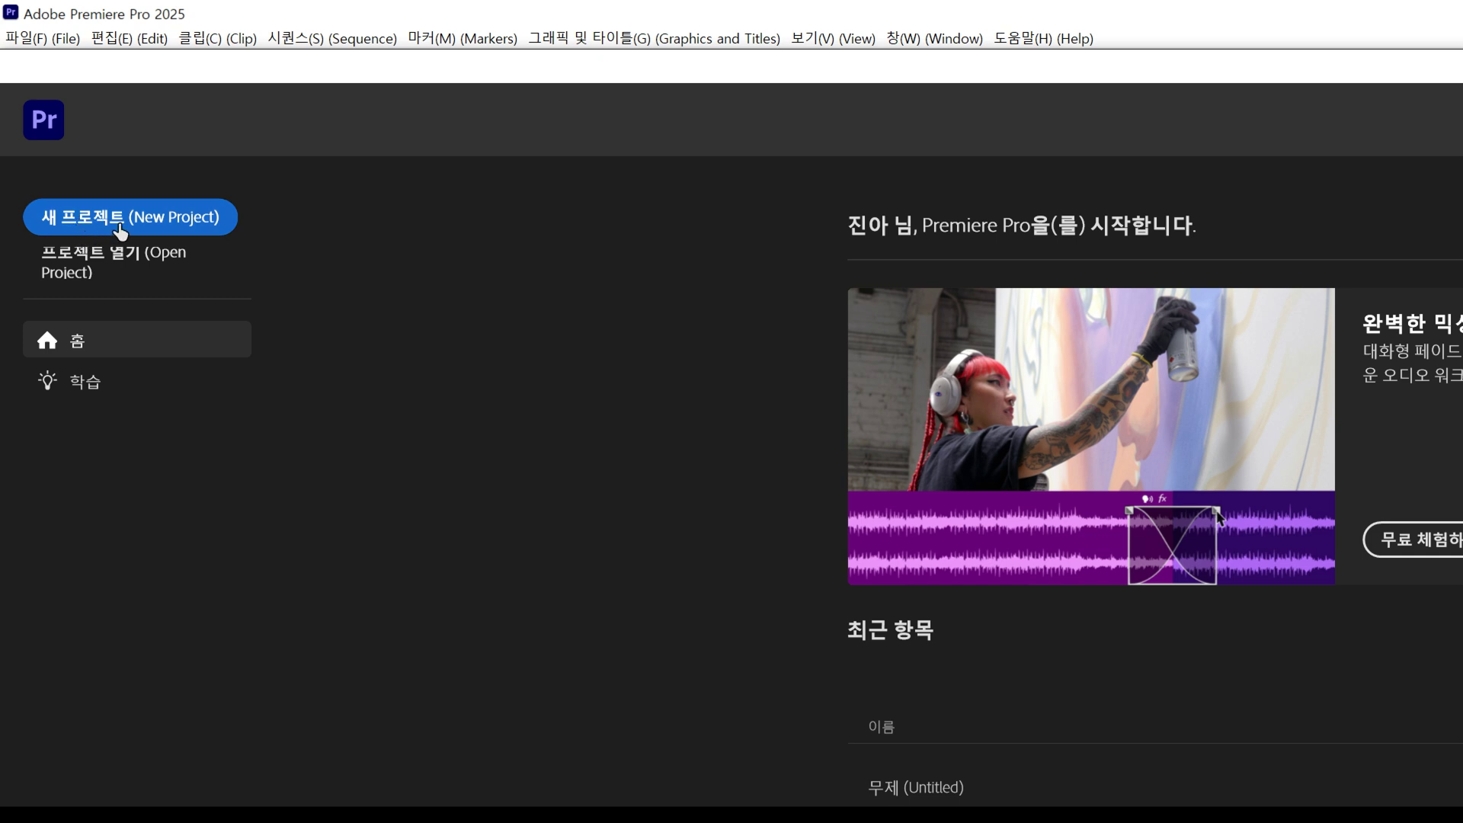
# Create a new project named sample0505050 in D:\work\102_2025 with no template and Skip import mode enabled.
pyautogui.click(120, 230)
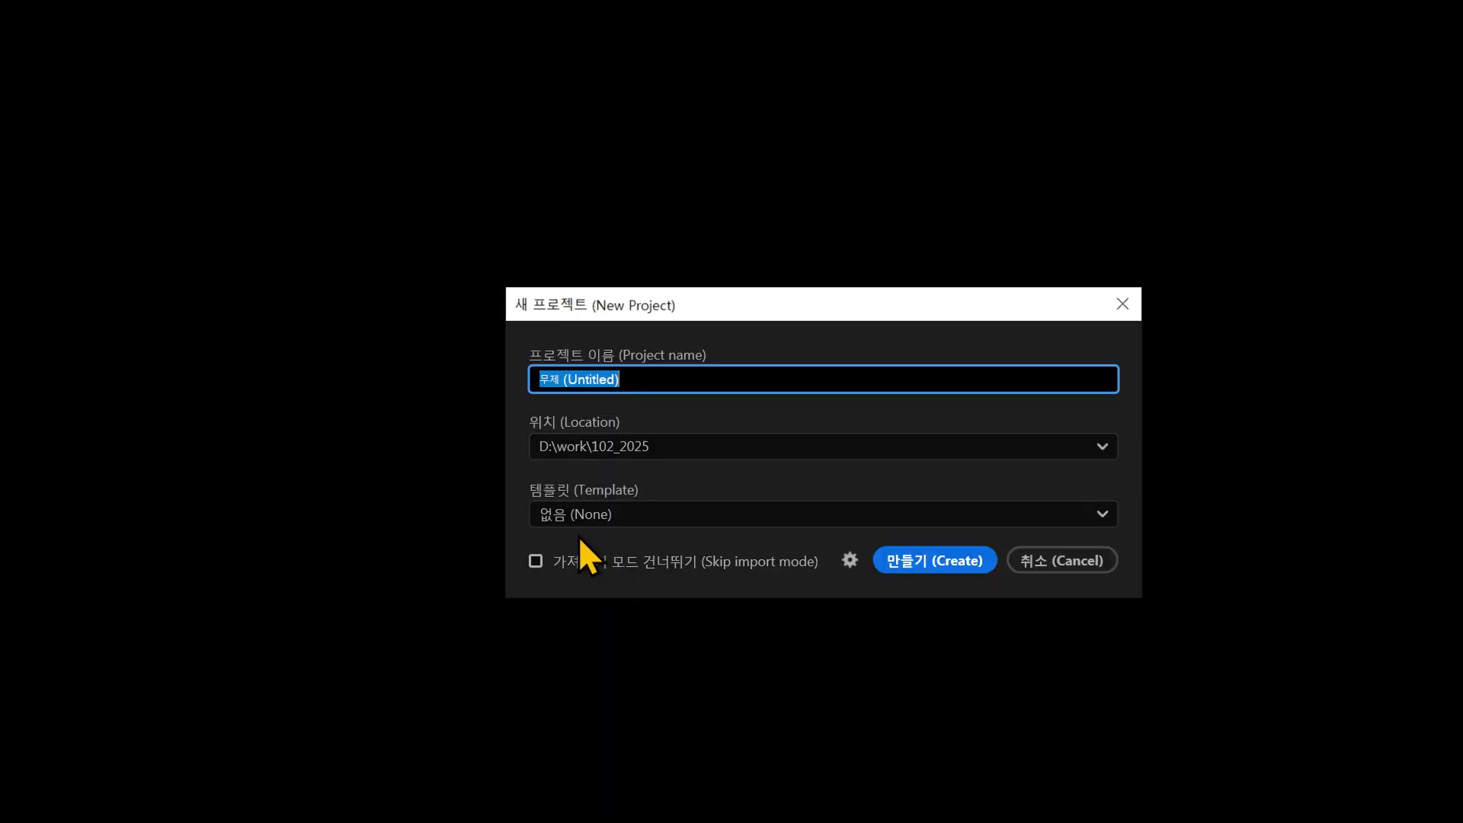
pyautogui.press('BackSpace')
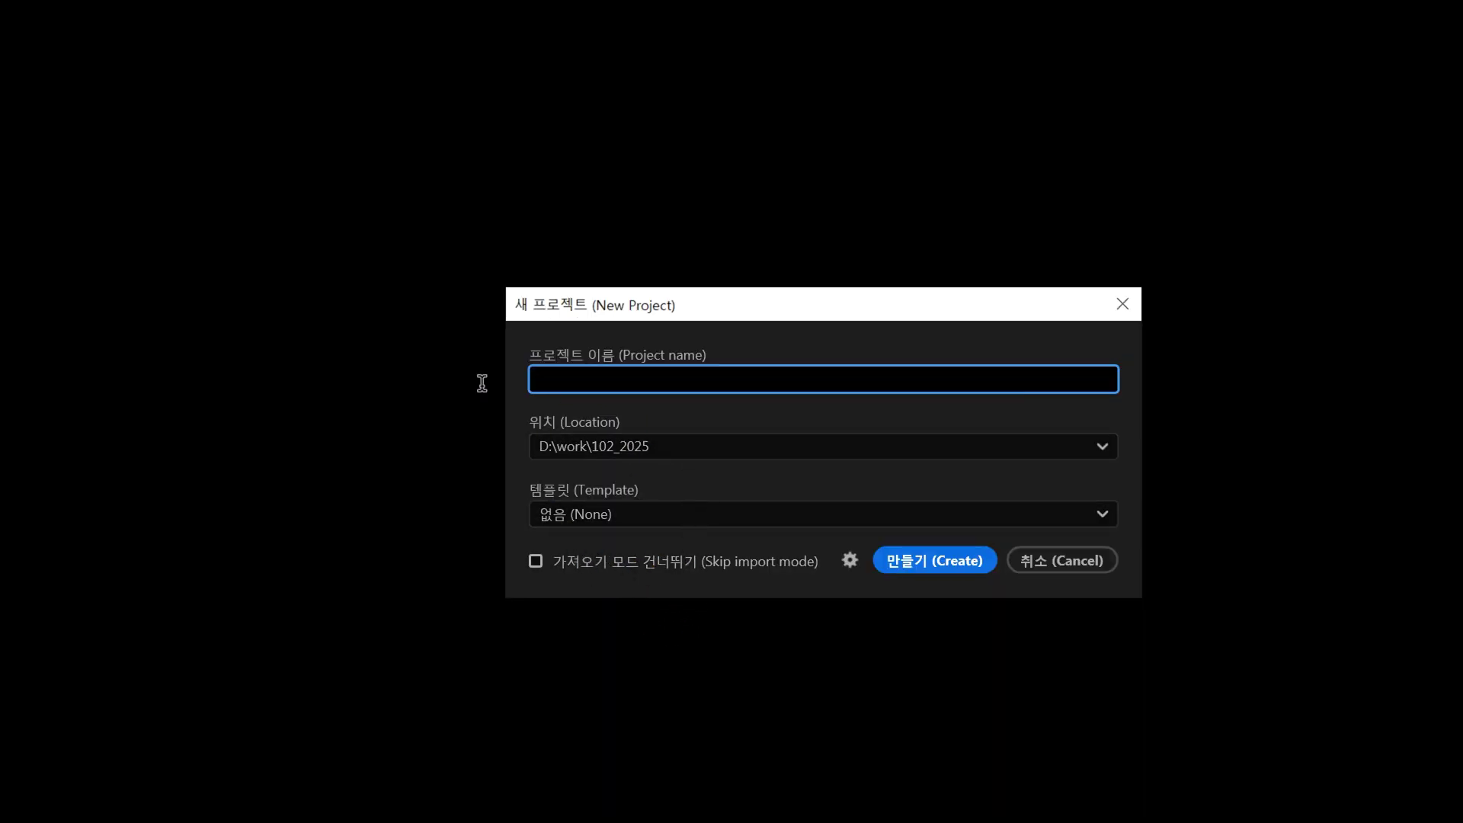
pyautogui.click(635, 446)
pyautogui.click(656, 488)
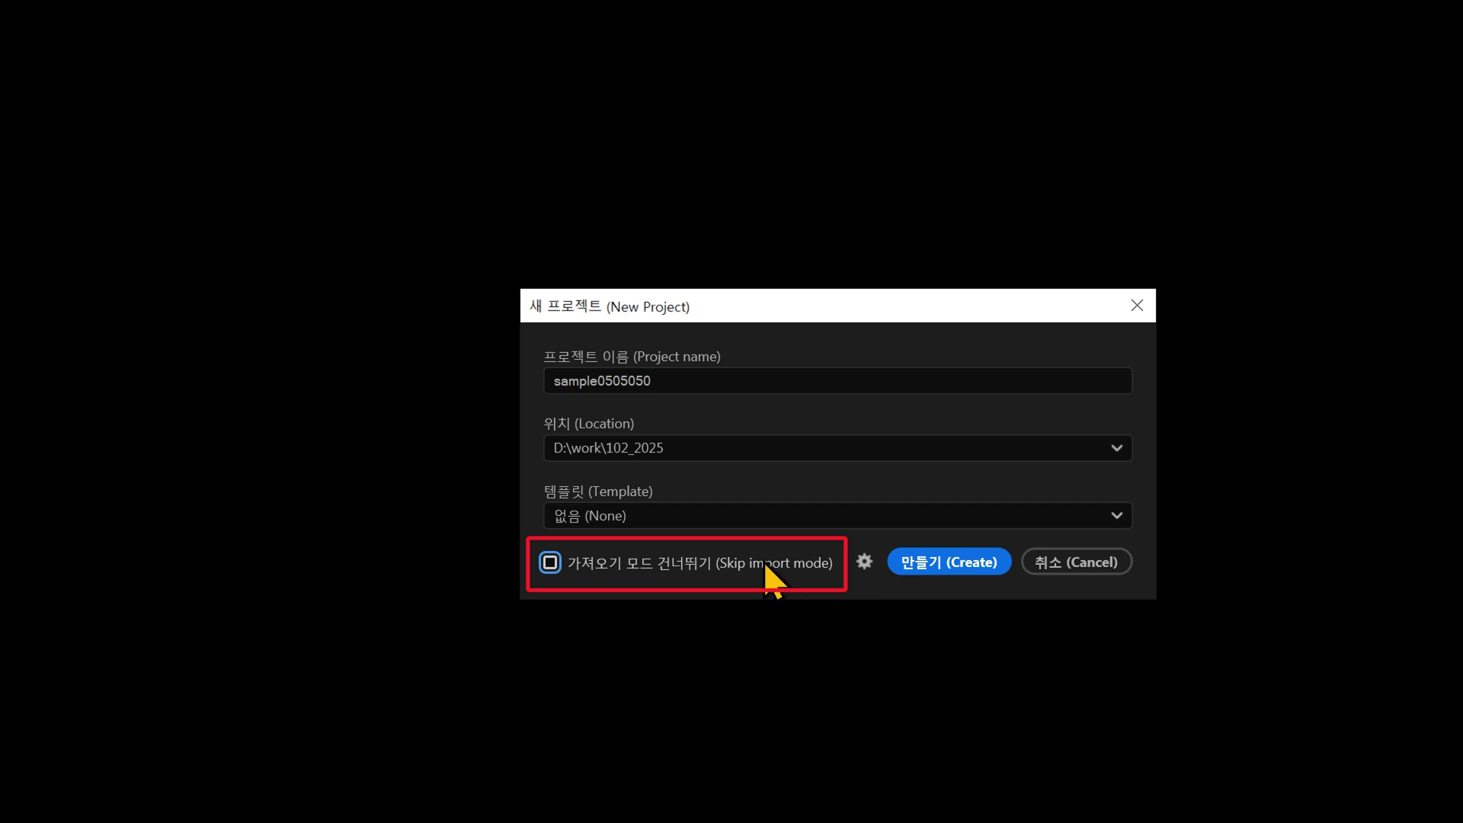
pyautogui.click(571, 570)
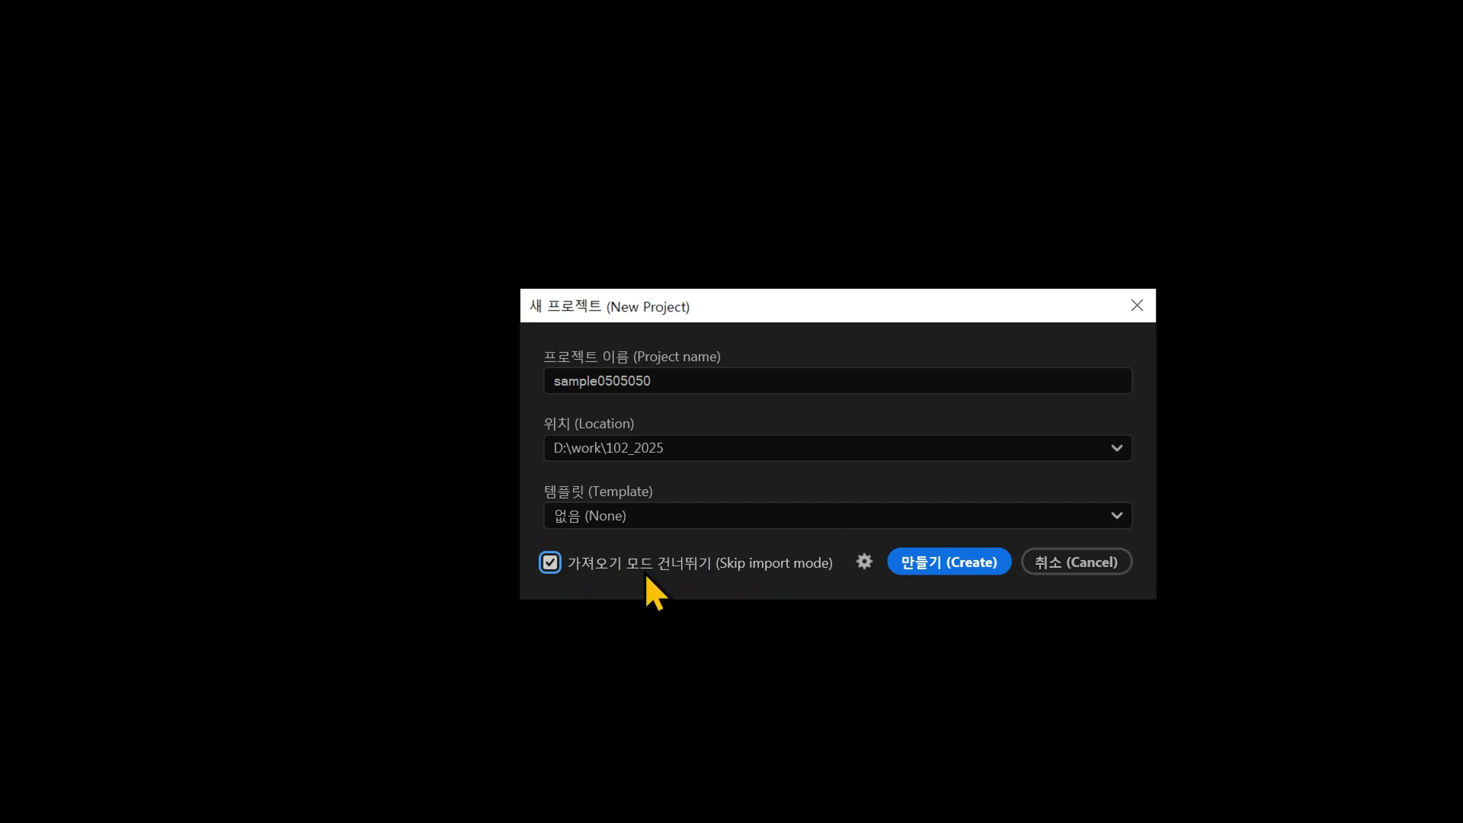
pyautogui.click(942, 563)
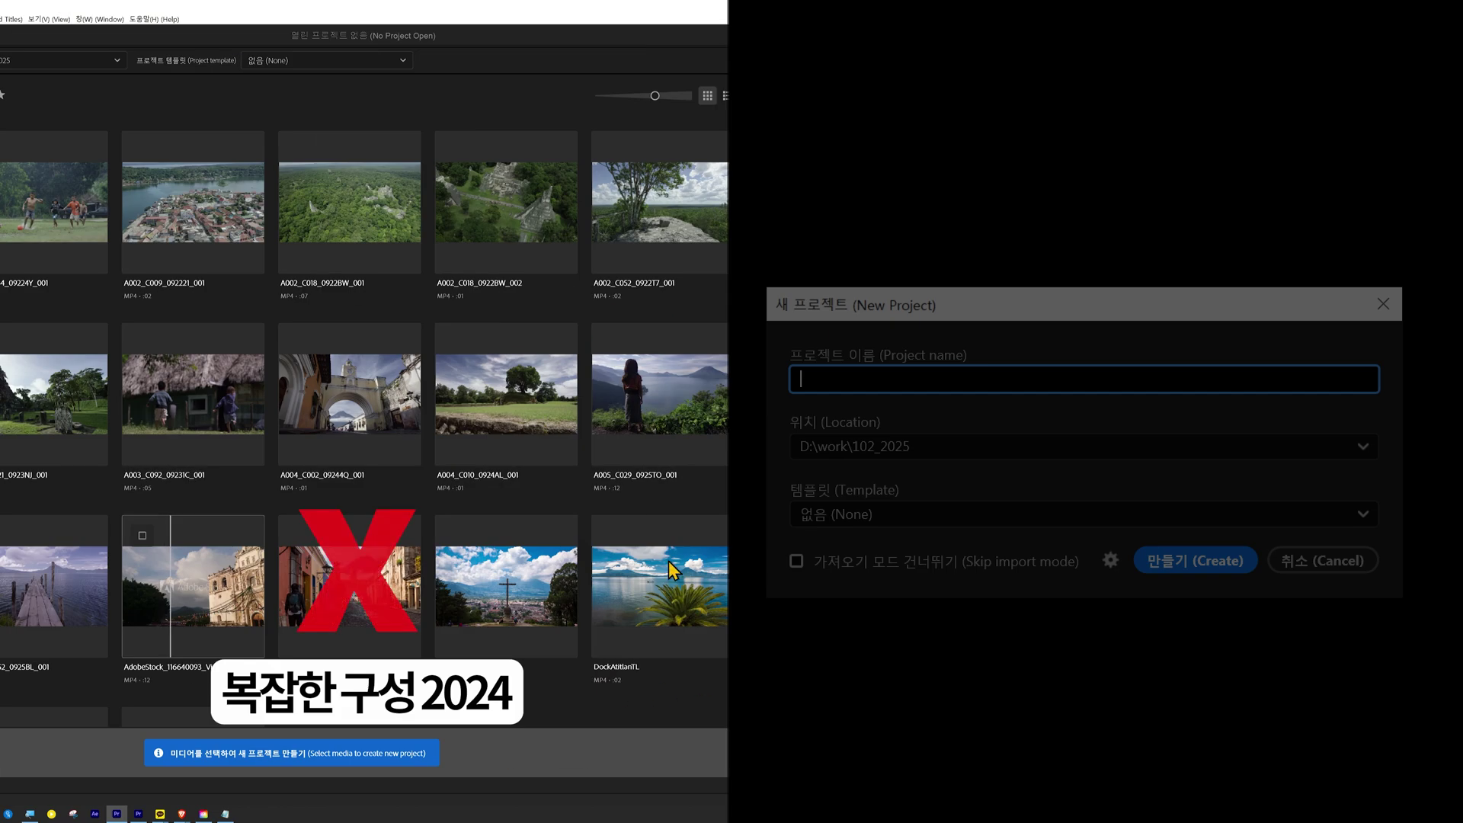
pyautogui.write('samp')
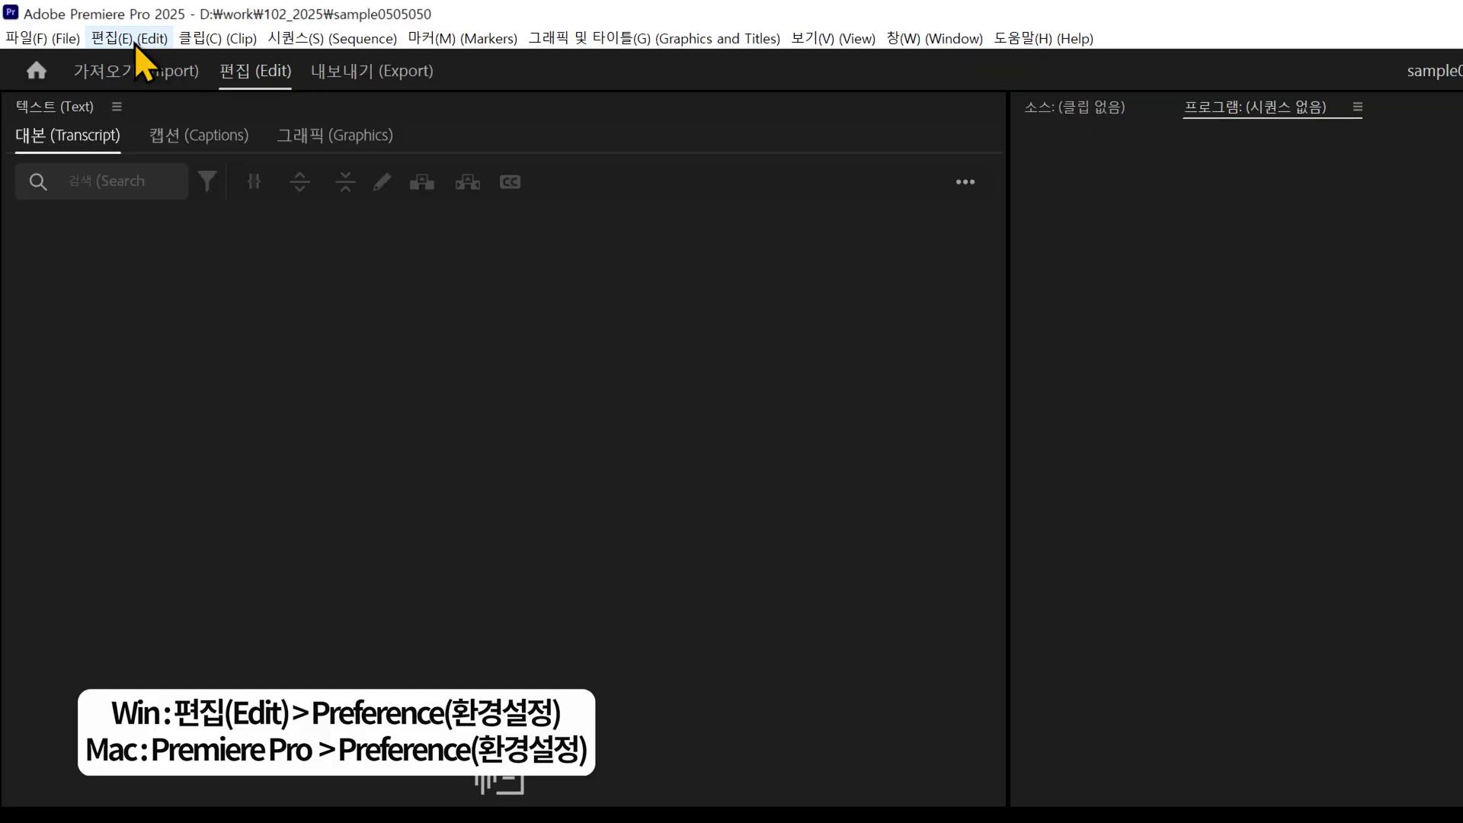
# Set the default transcription language to Korean in the Transcription preferences.
pyautogui.click(134, 44)
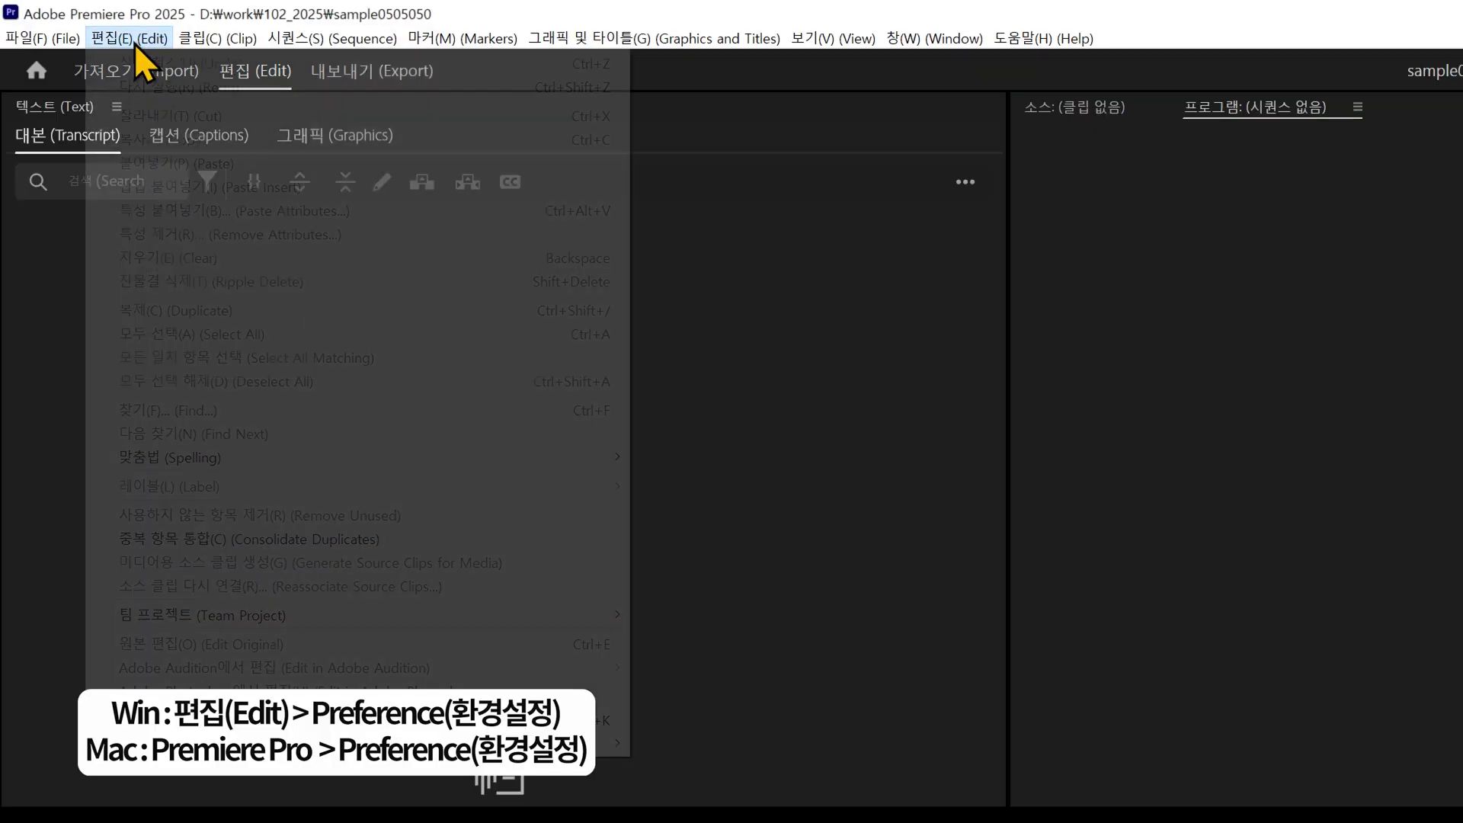
pyautogui.moveTo(223, 507)
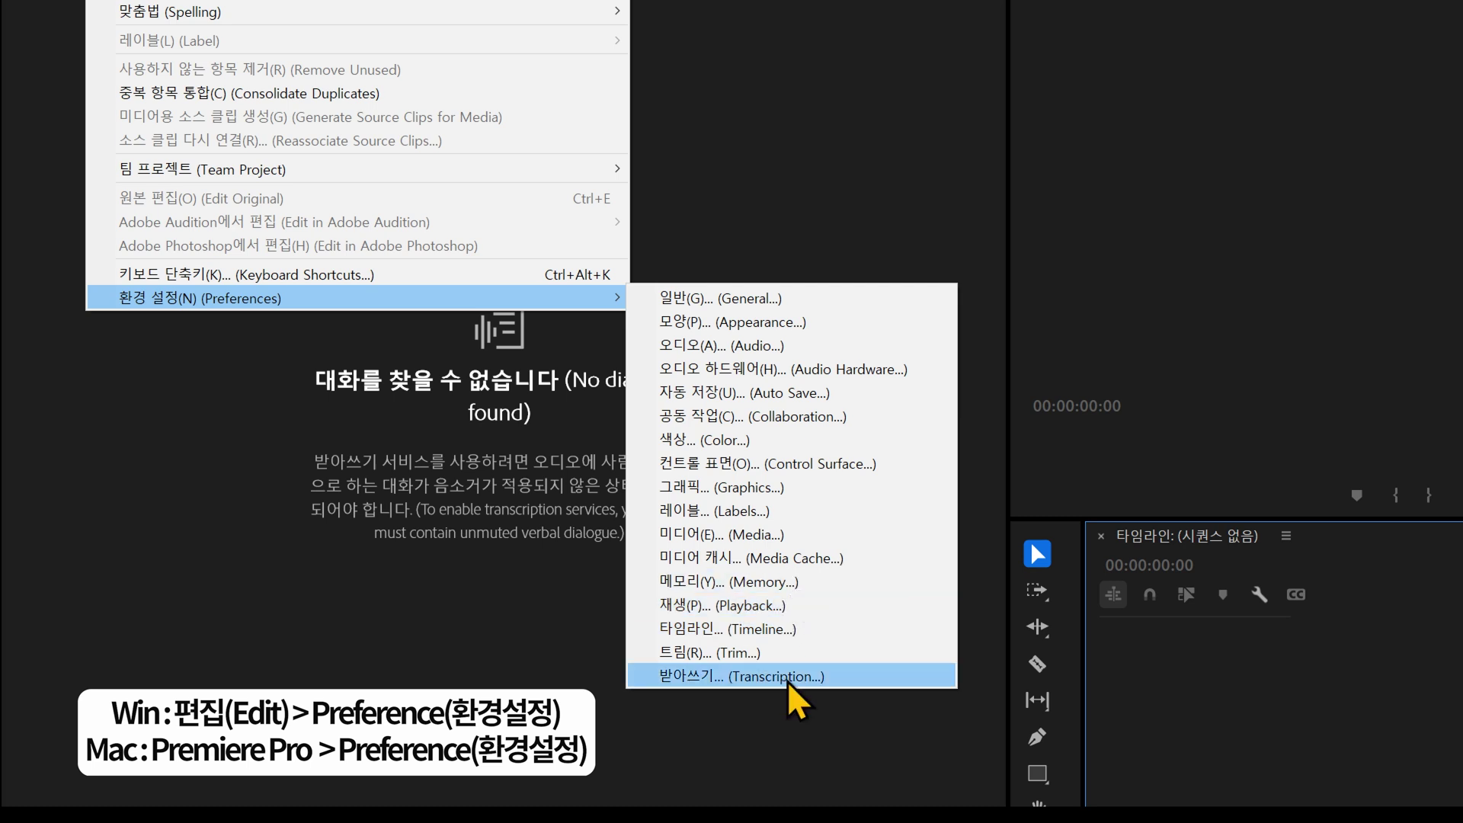
pyautogui.click(788, 678)
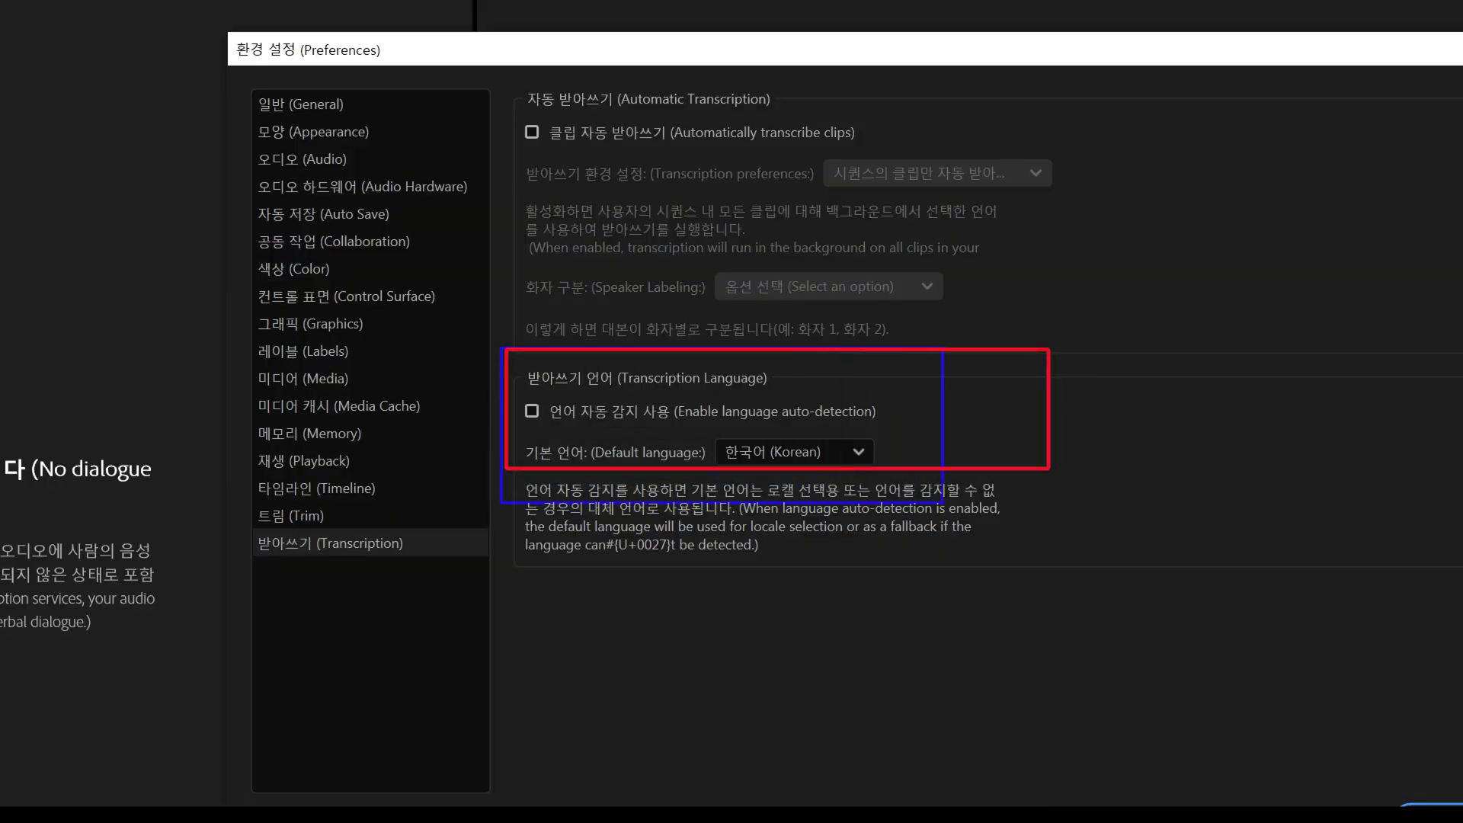
pyautogui.moveTo(899, 356); pyautogui.dragTo(907, 403)
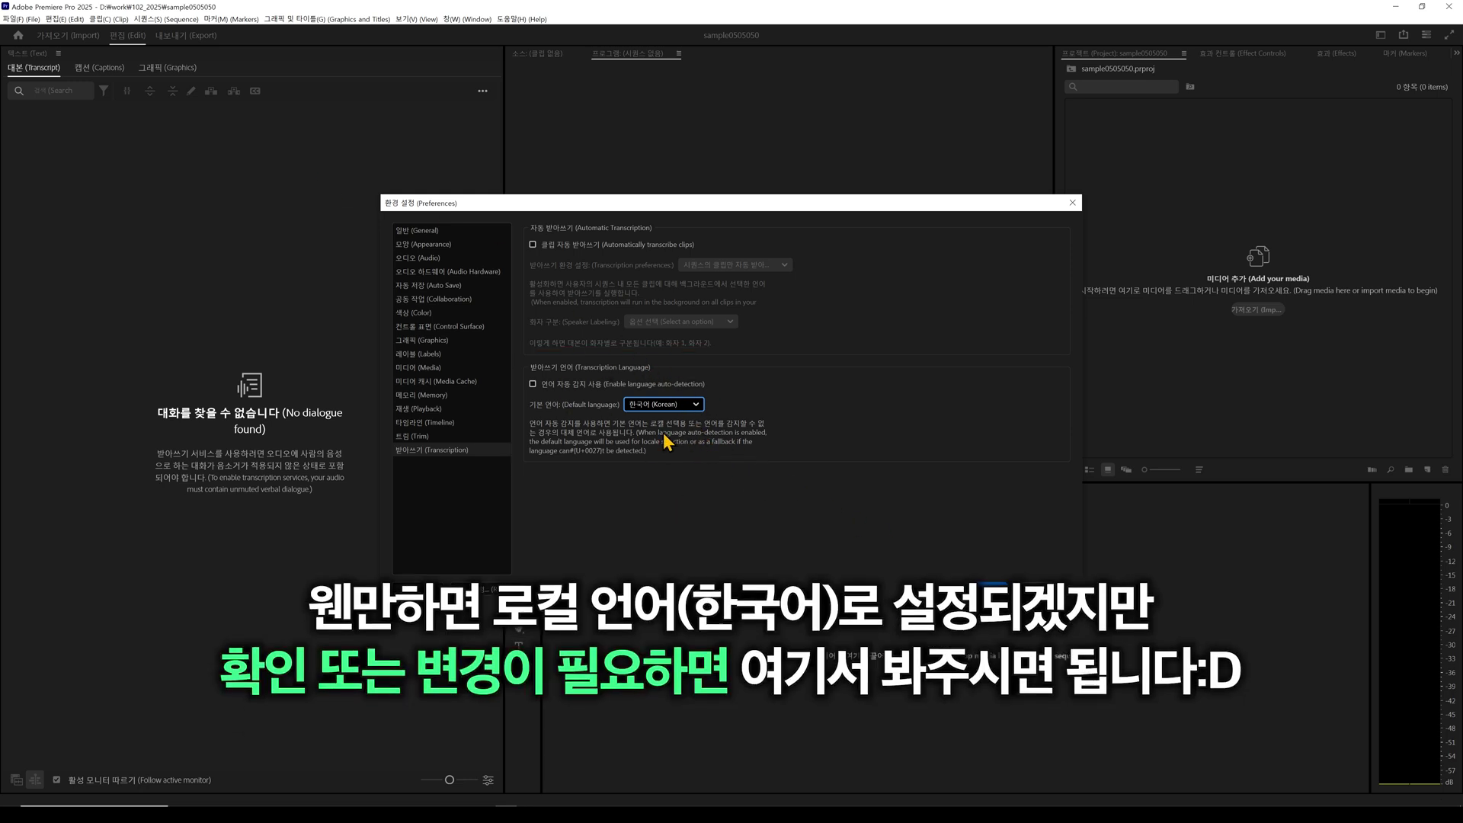
pyautogui.click(673, 409)
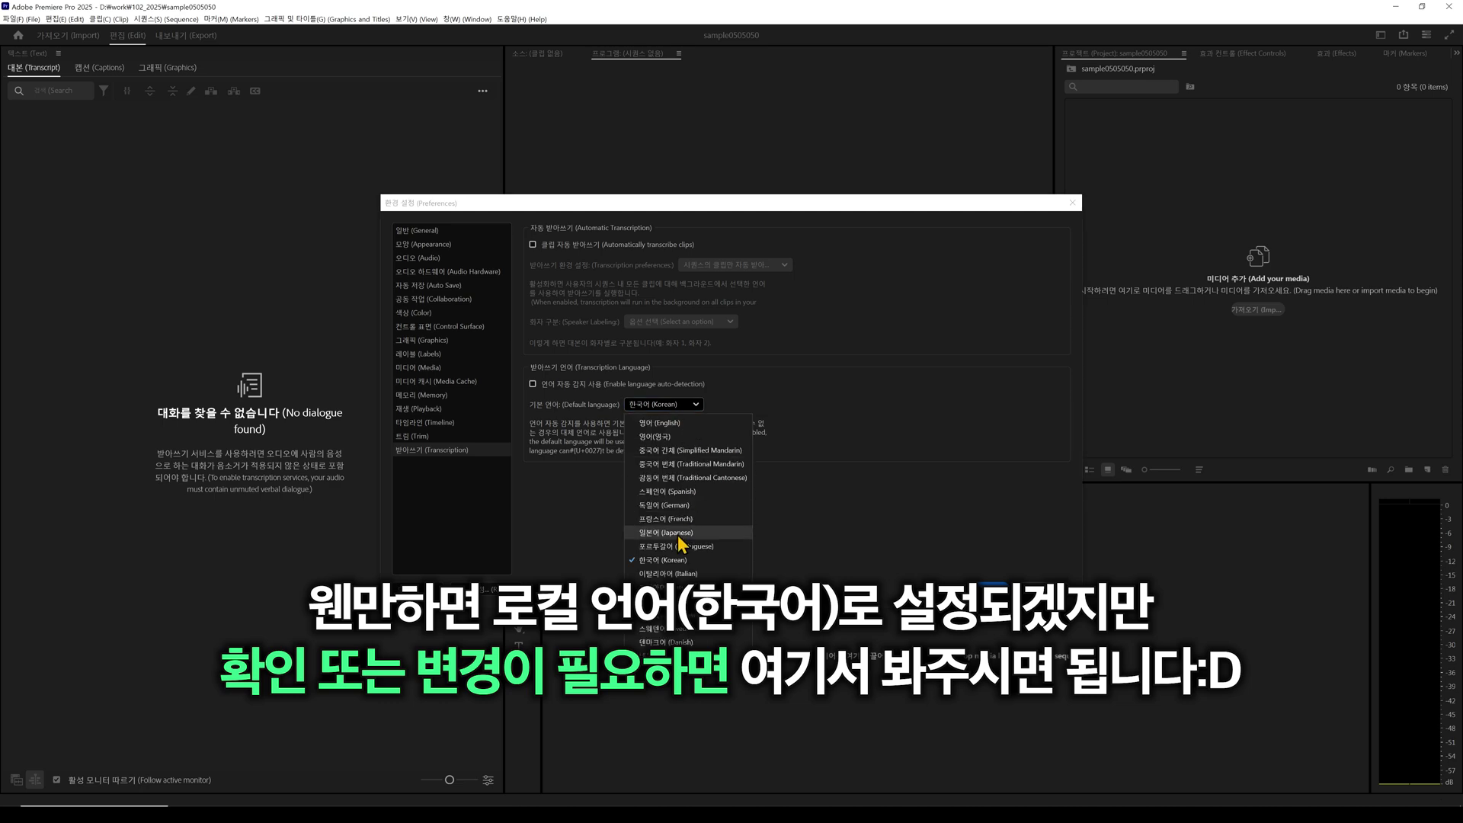
pyautogui.click(684, 562)
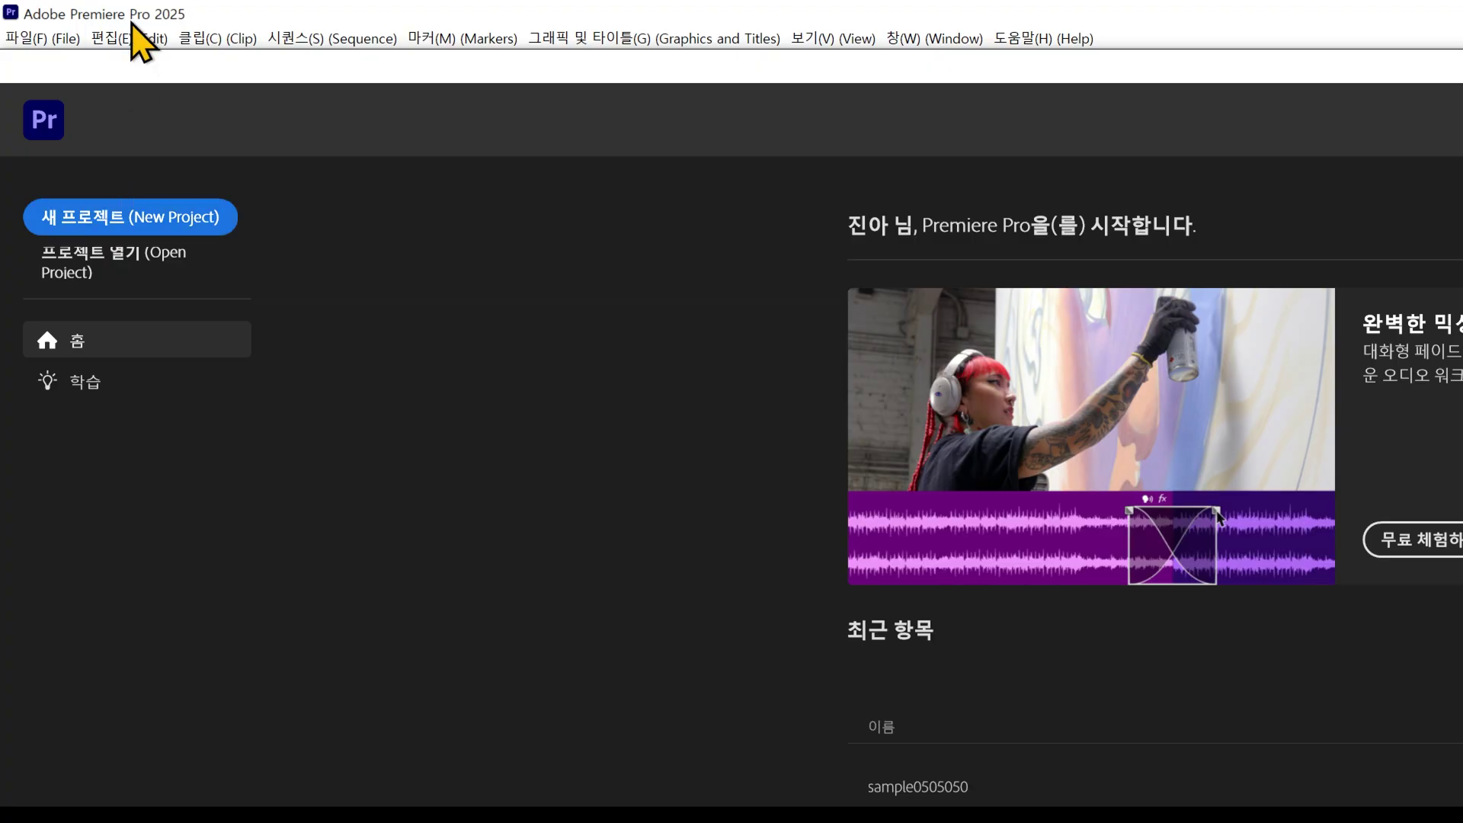
pyautogui.click(116, 221)
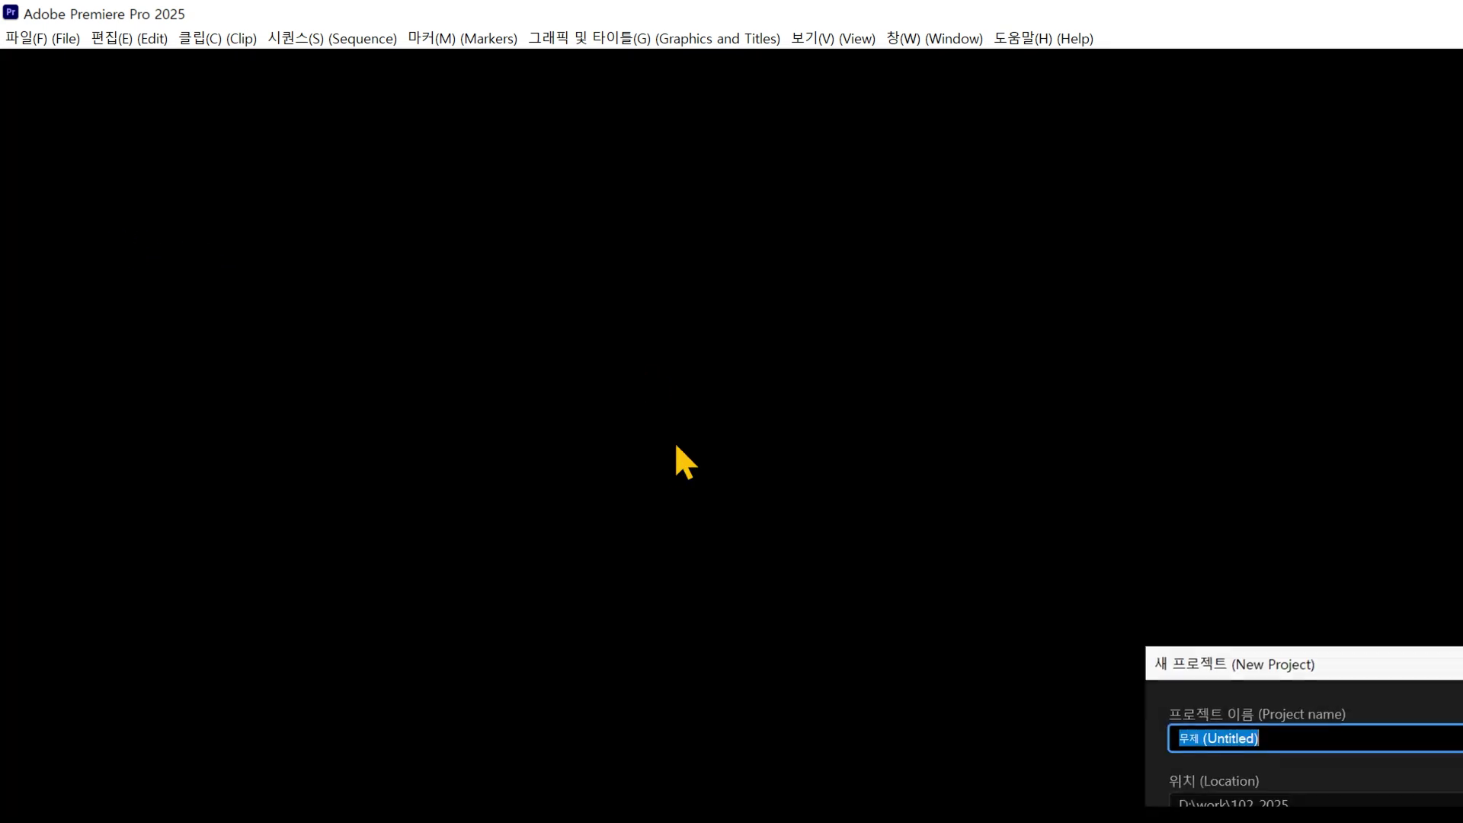
pyautogui.write('sampe050303030303')
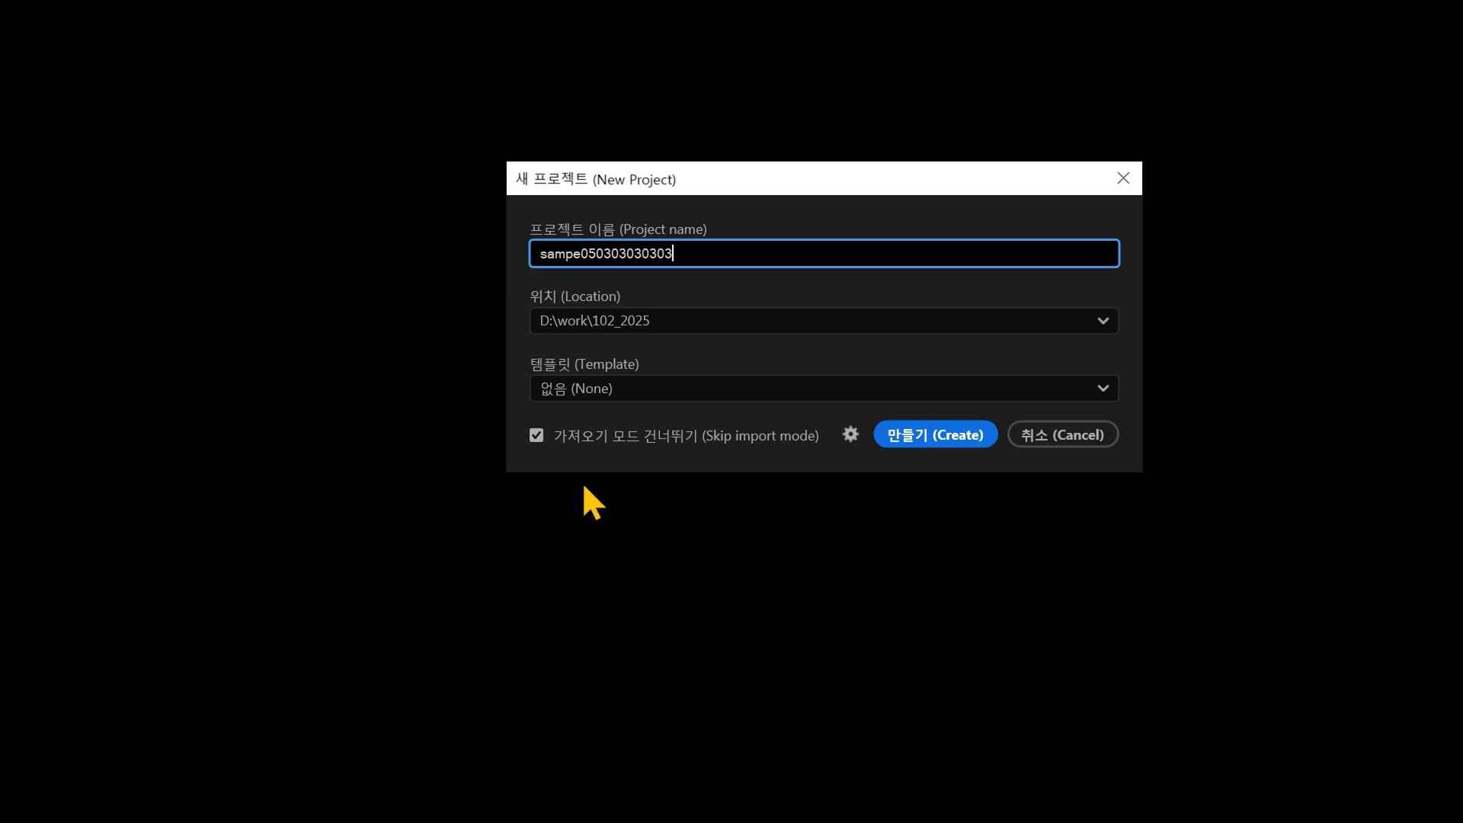
pyautogui.click(555, 551)
pyautogui.click(556, 438)
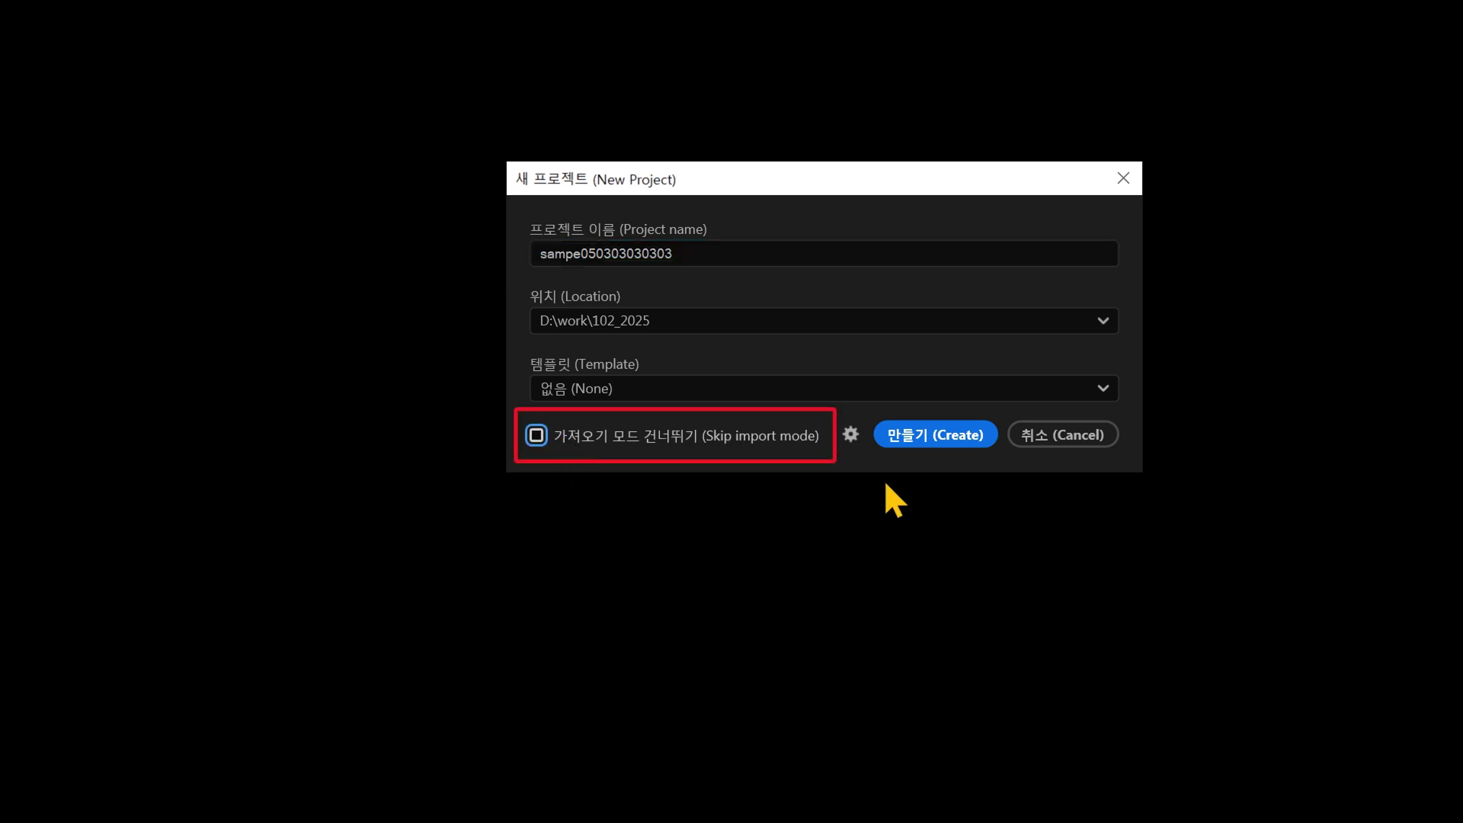
pyautogui.click(954, 437)
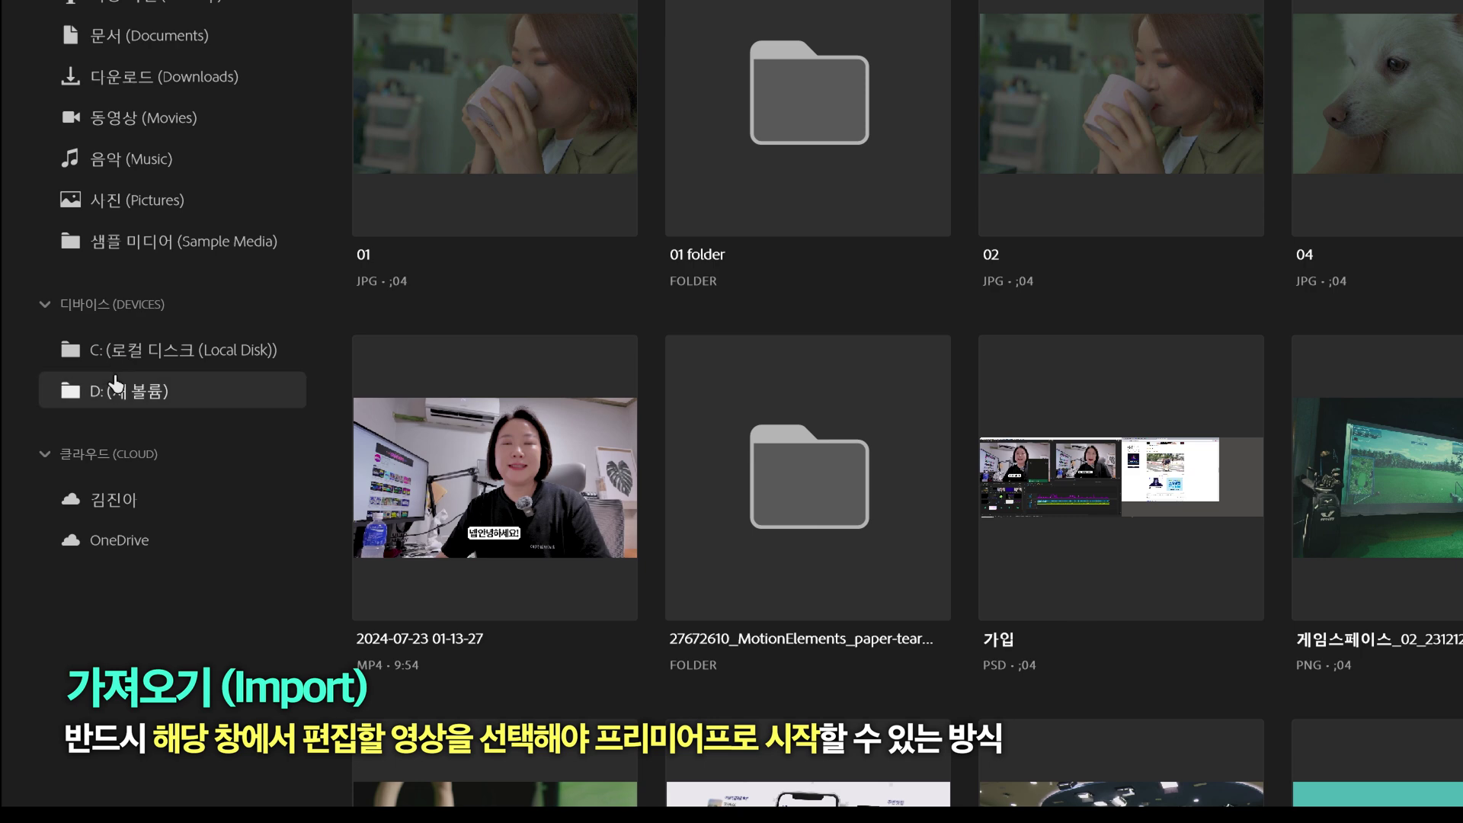
pyautogui.click(120, 390)
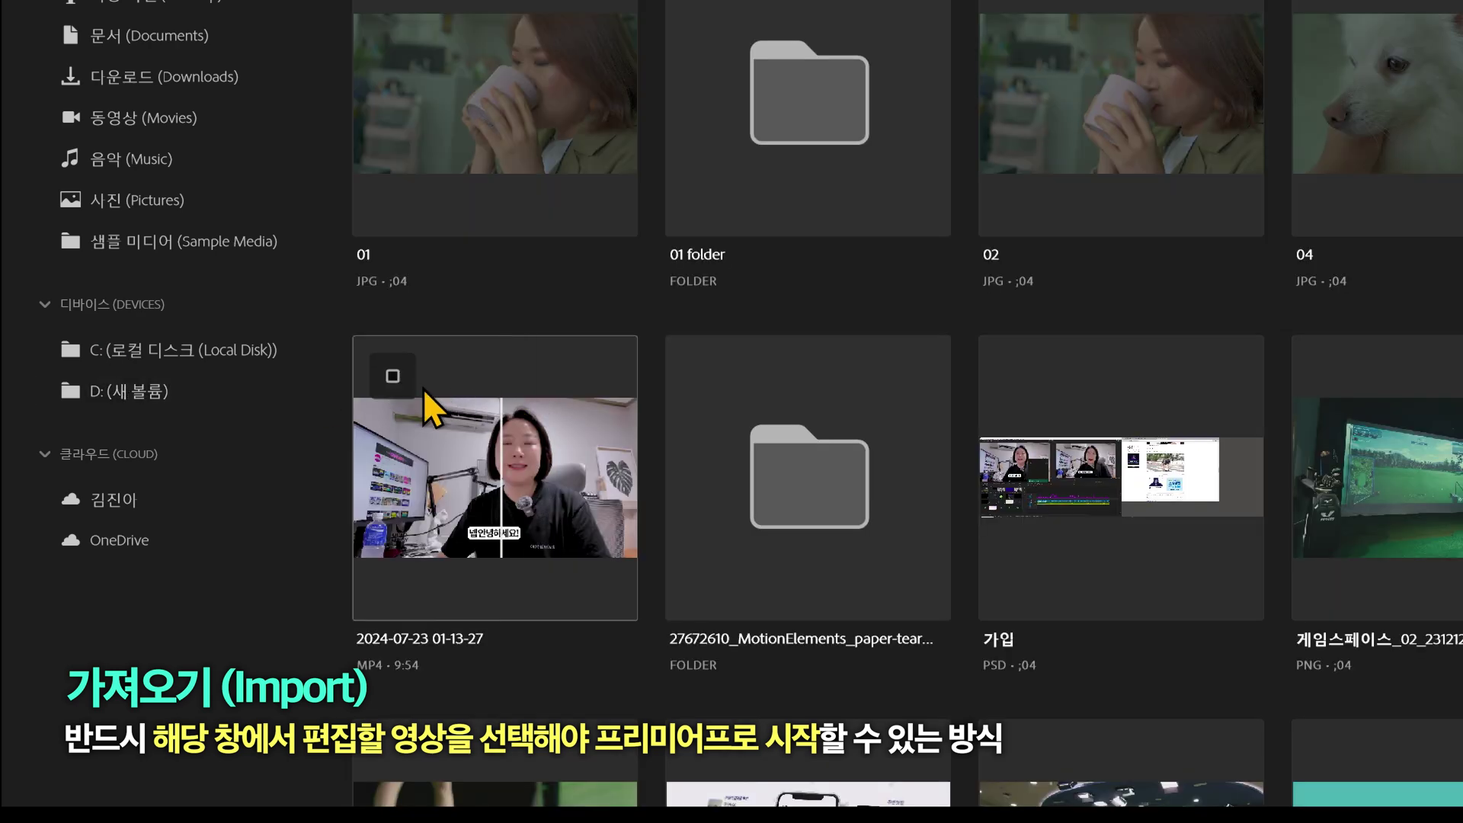
pyautogui.click(392, 378)
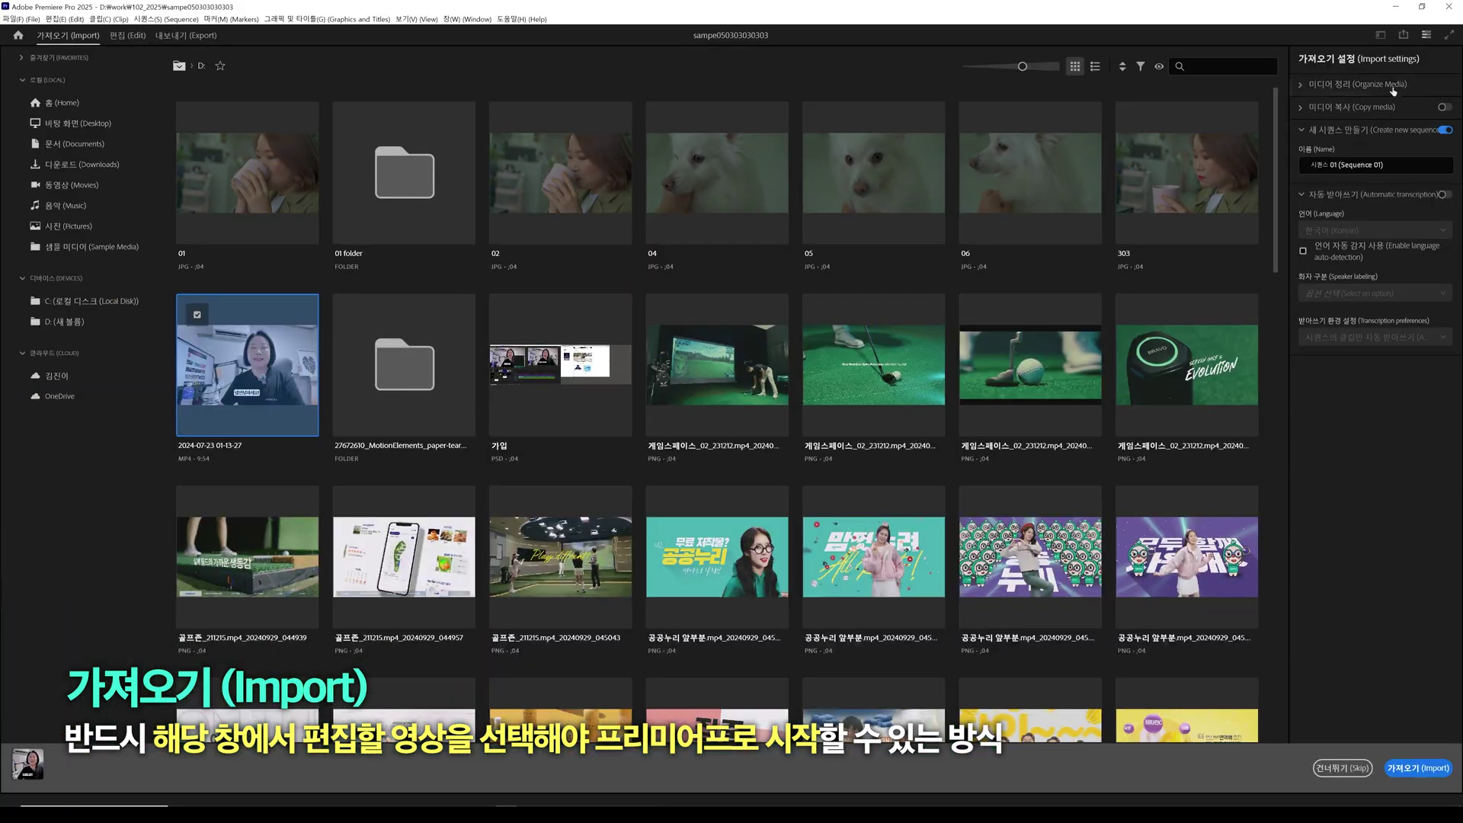
pyautogui.click(1445, 131)
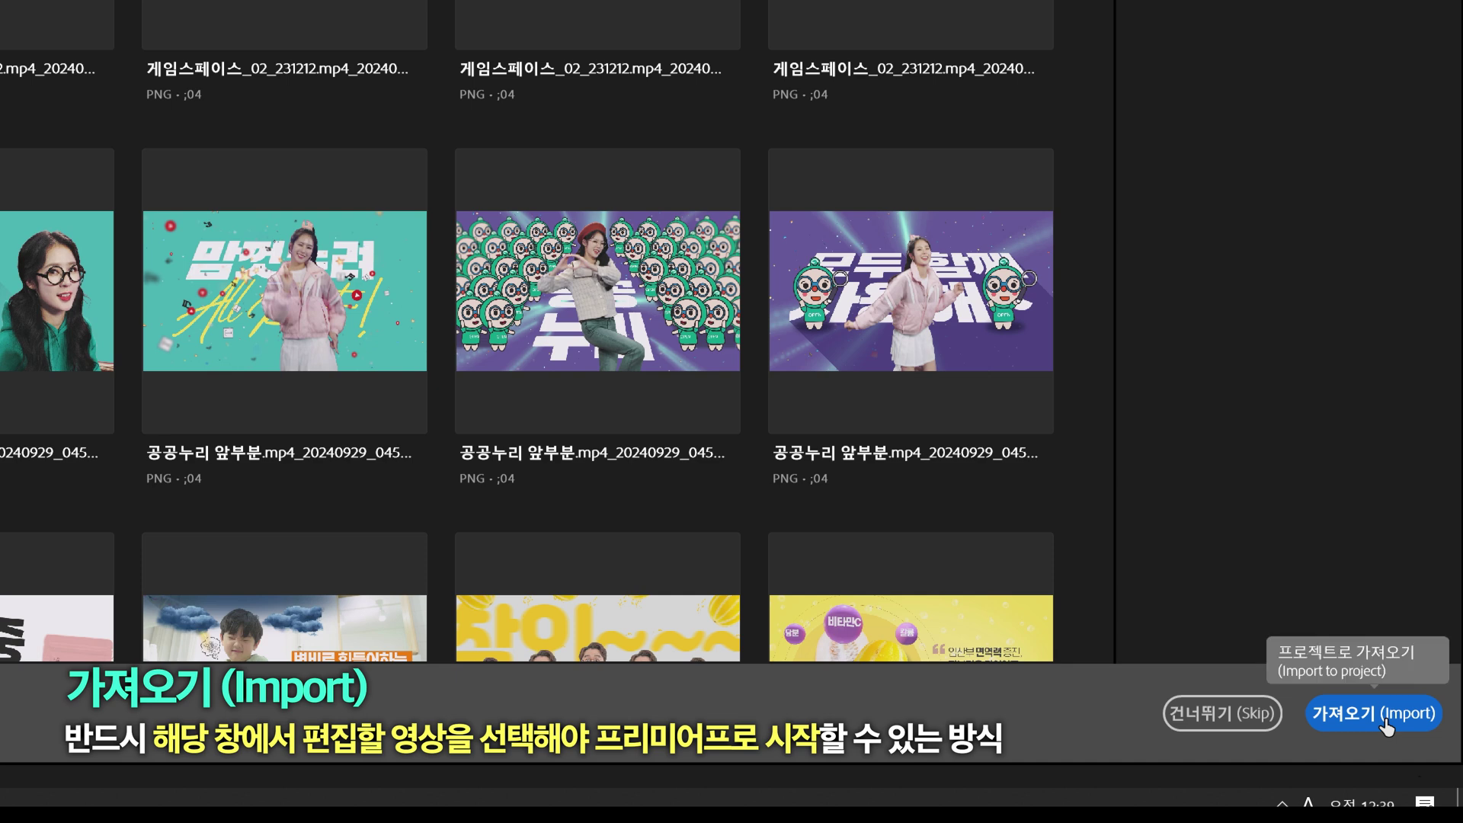
pyautogui.click(1383, 721)
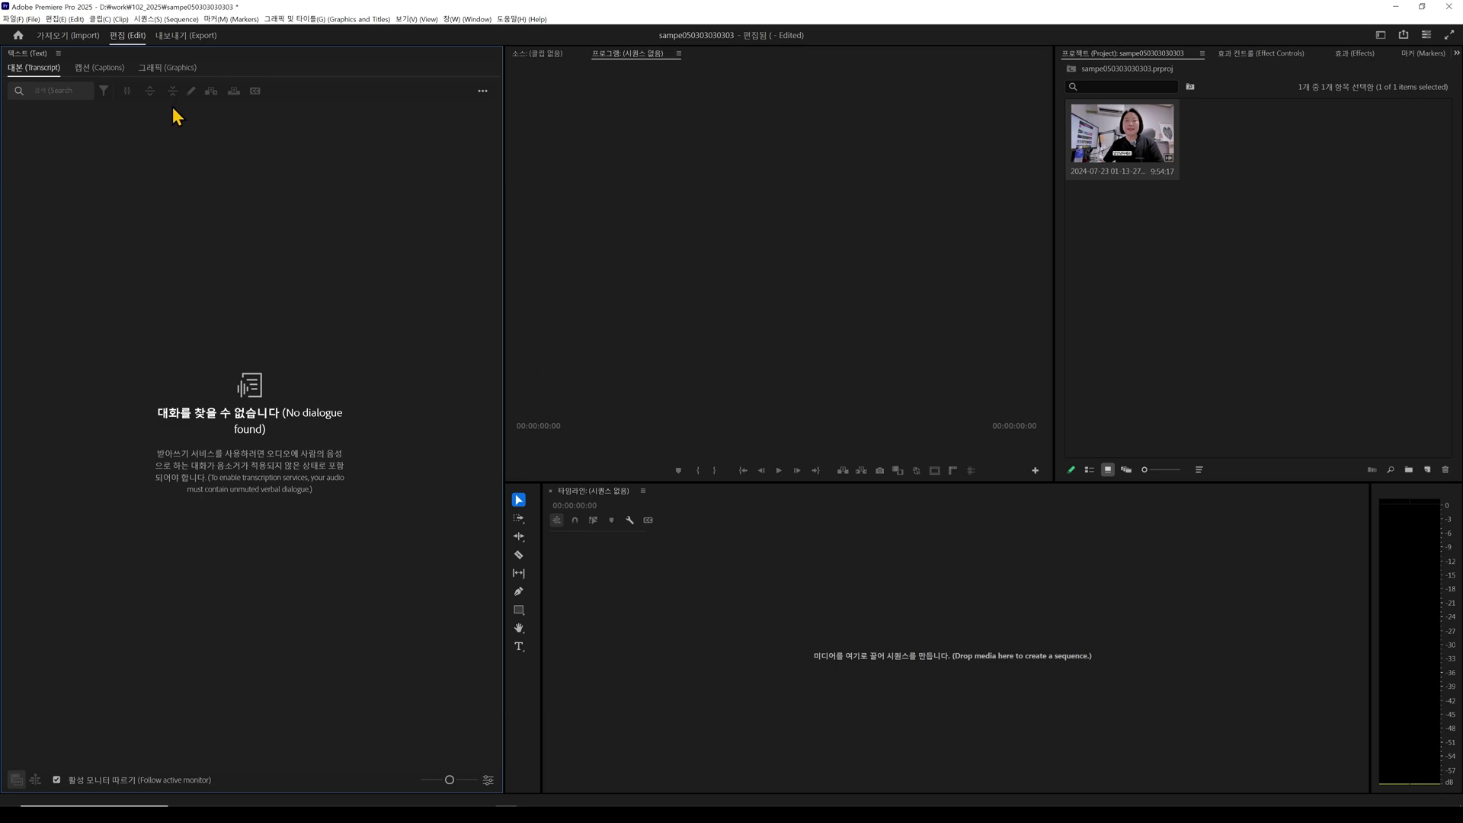
# Look through the media on drive D in Import mode and return to Edit mode.
pyautogui.click(67, 36)
pyautogui.scroll(-5, 417, 522)
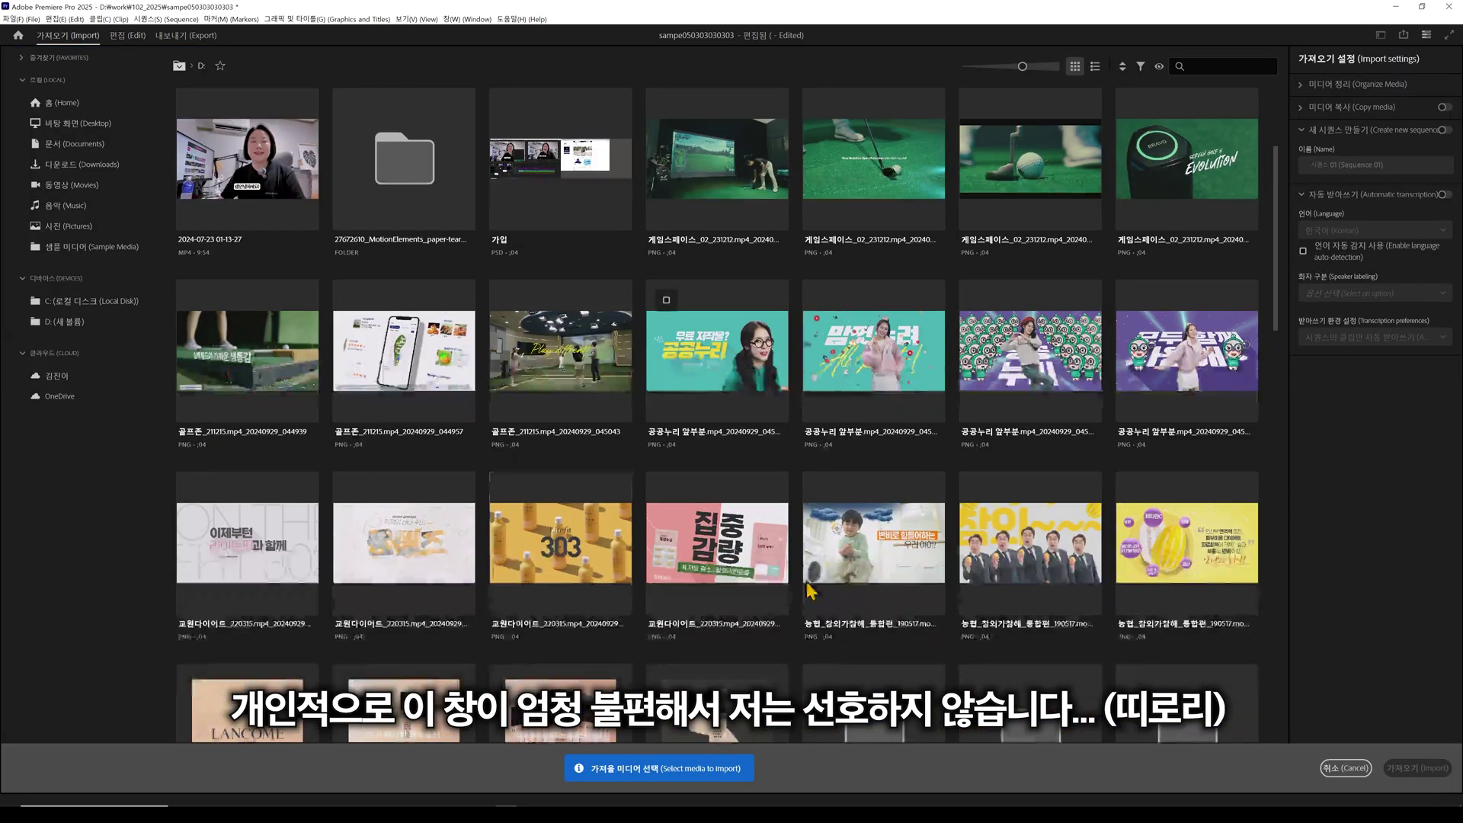
pyautogui.scroll(-5, 417, 522)
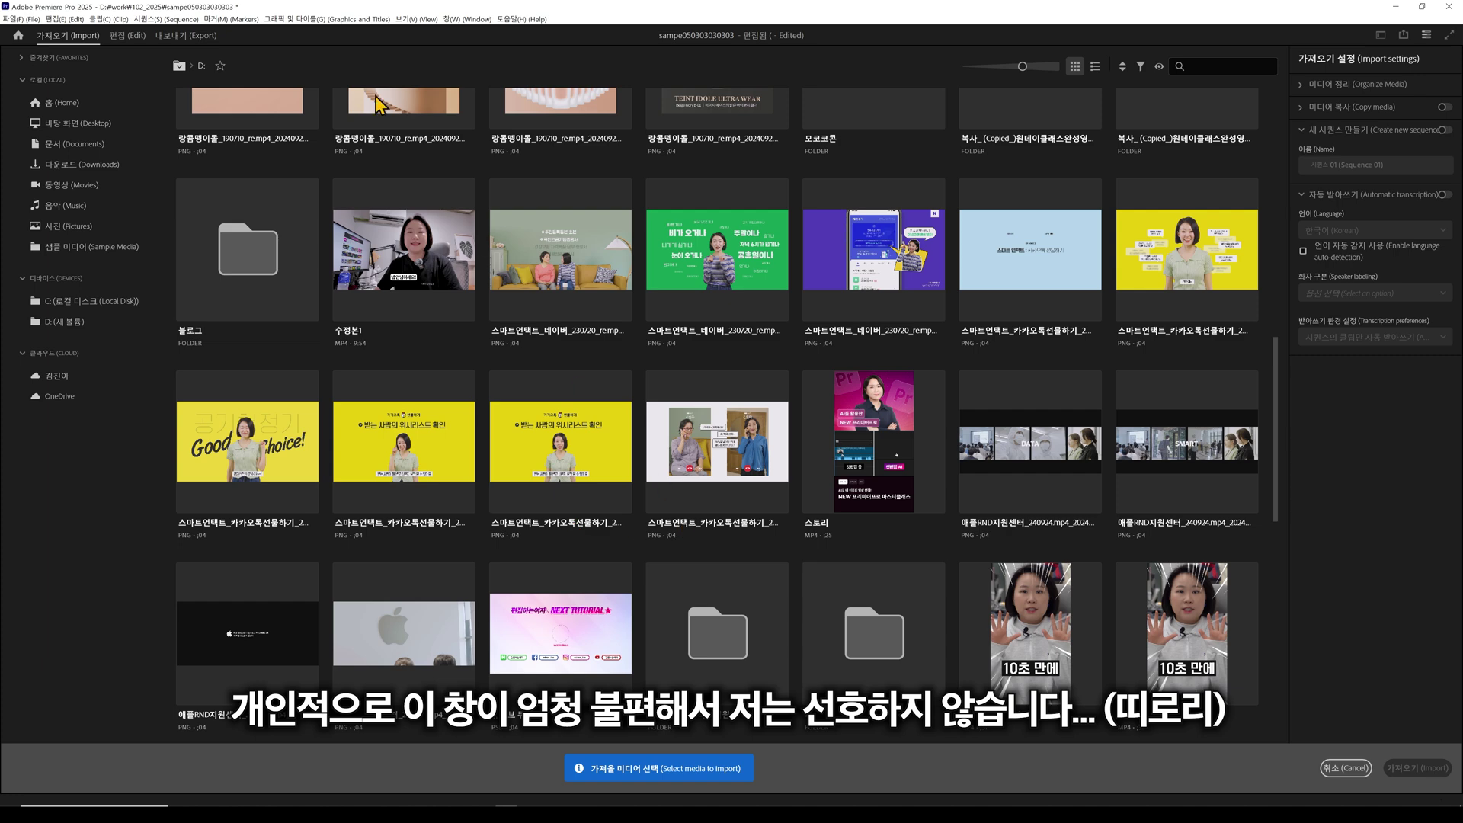
pyautogui.click(128, 36)
# Open the file import dialog from the project's media area, browse the available files and cancel the import.
pyautogui.click(1239, 318)
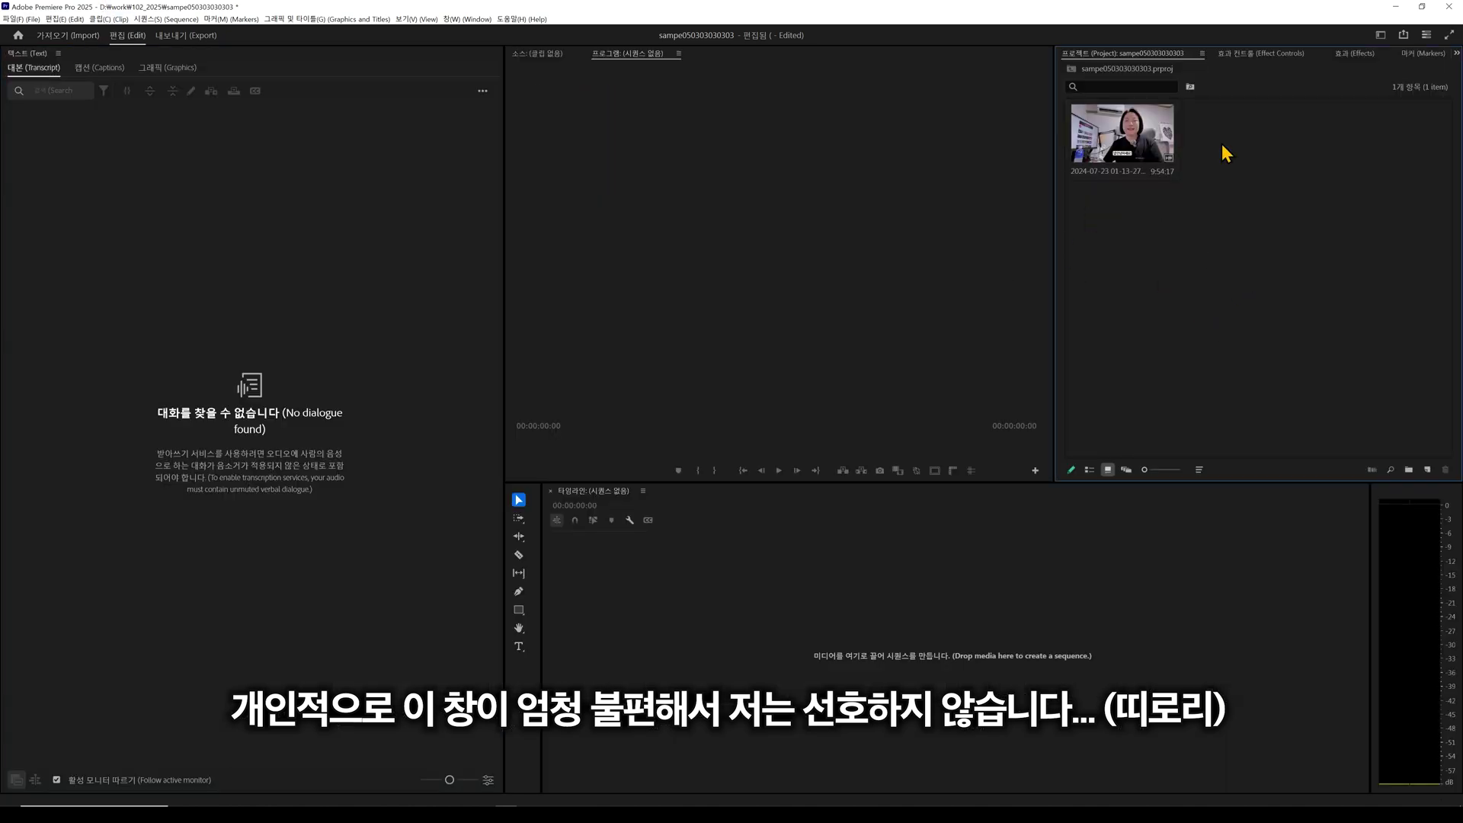
pyautogui.doubleClick(1224, 253)
pyautogui.scroll(-10, 1089, 424)
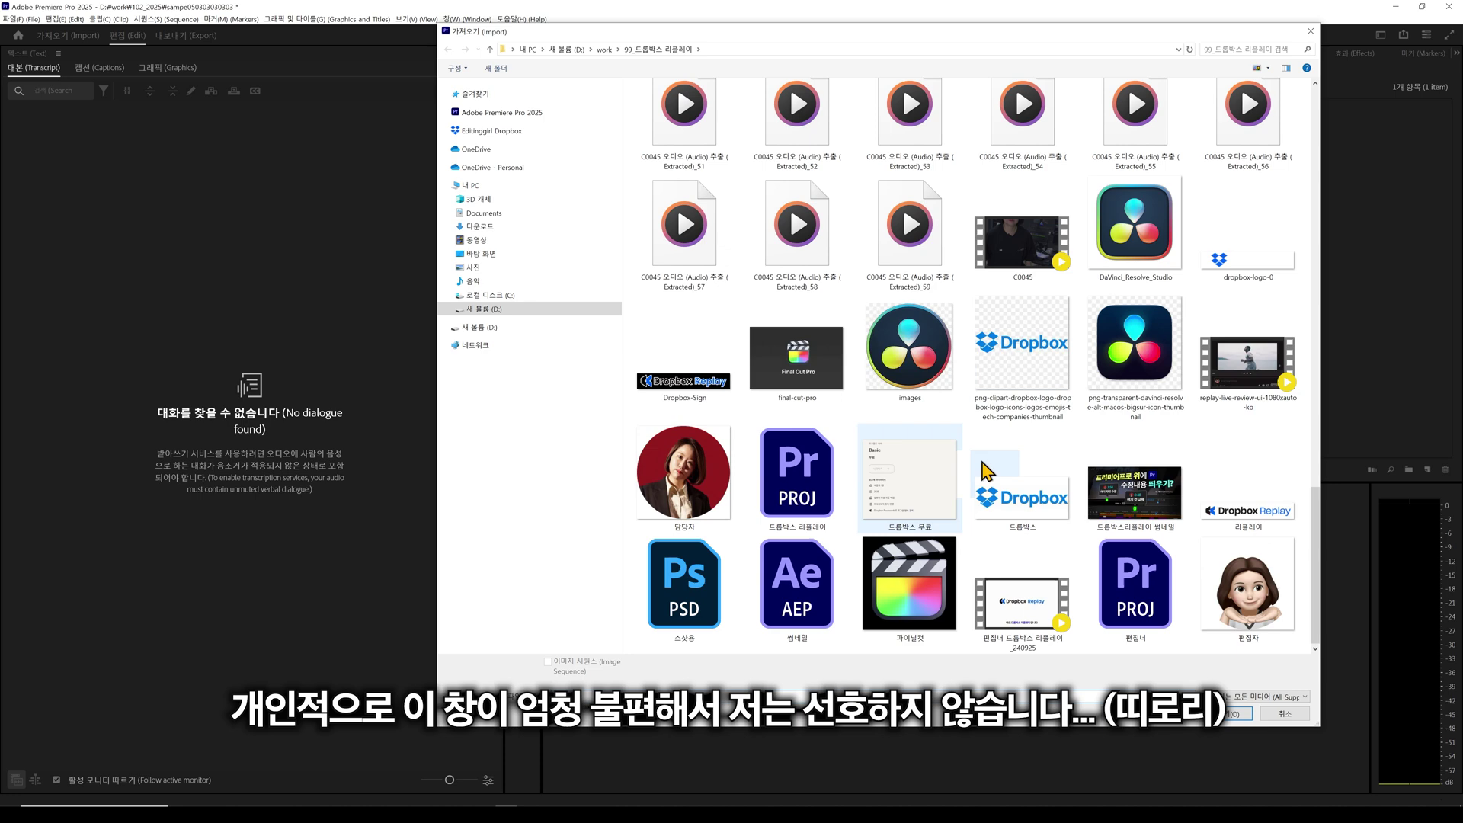
pyautogui.click(1286, 714)
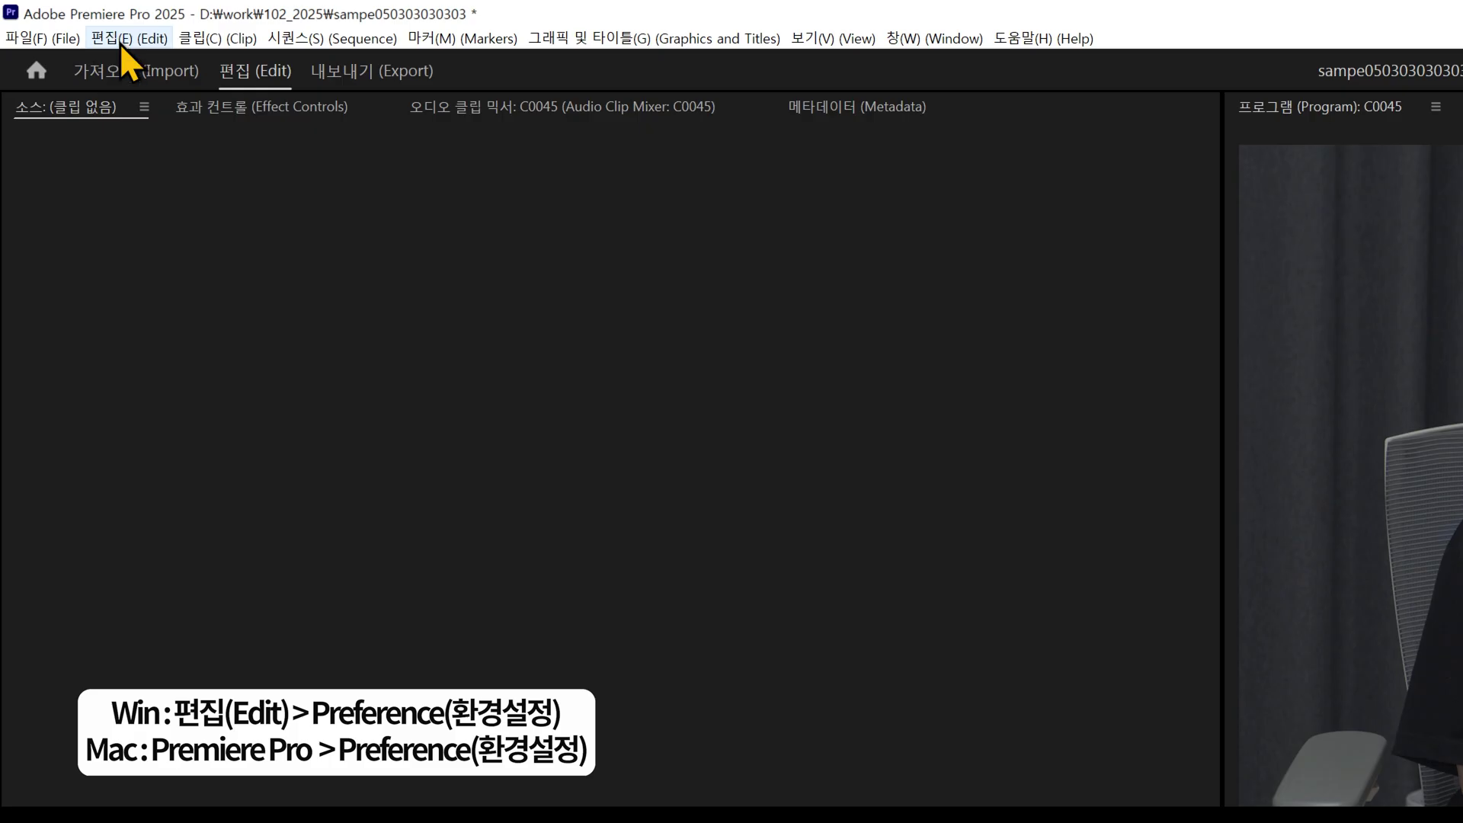
# Preview the Dark and Light color themes in the Appearance preferences and set the theme back to Darkest.
pyautogui.click(122, 40)
pyautogui.moveTo(268, 744)
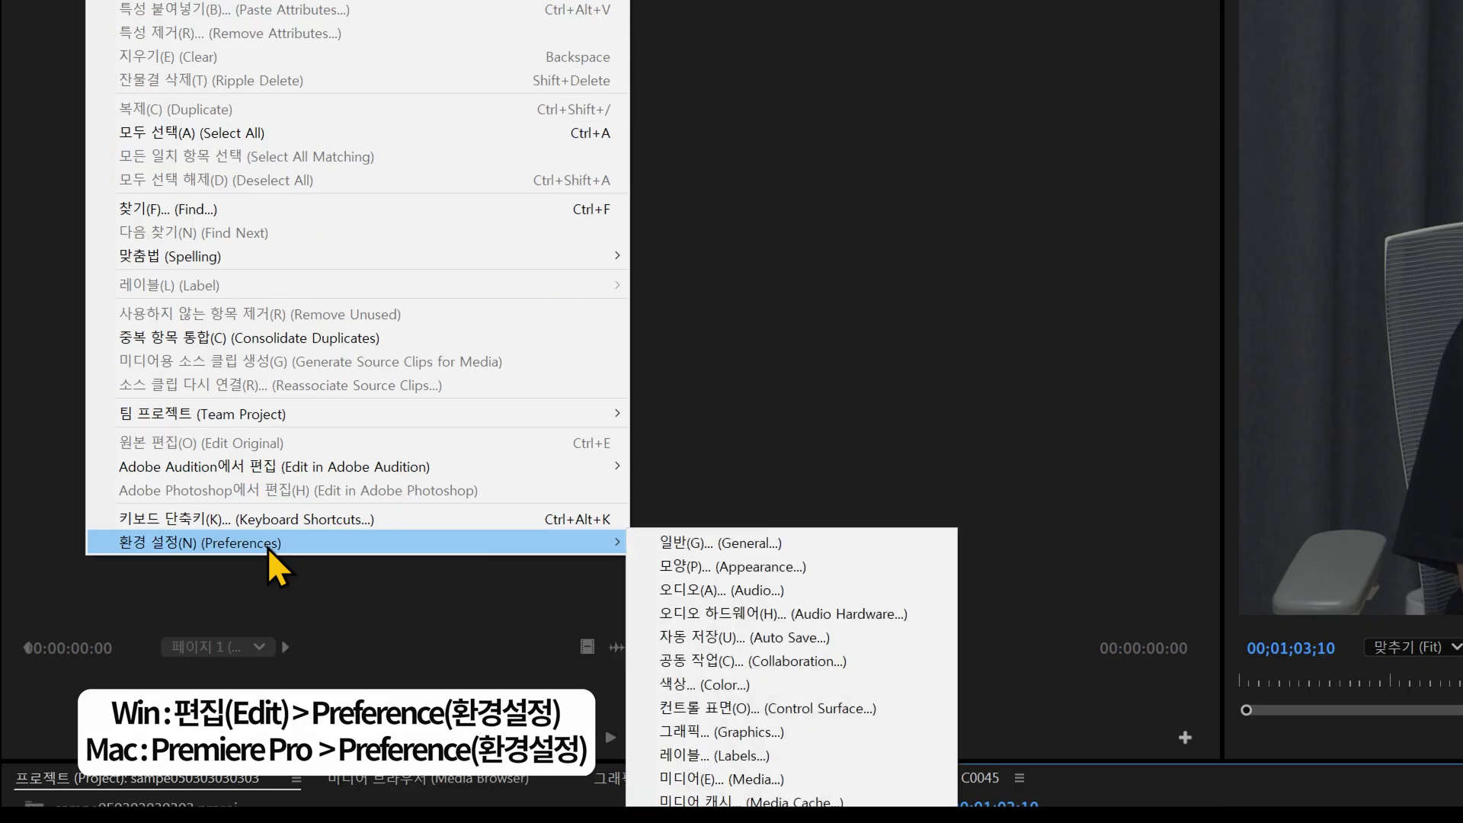
pyautogui.click(807, 567)
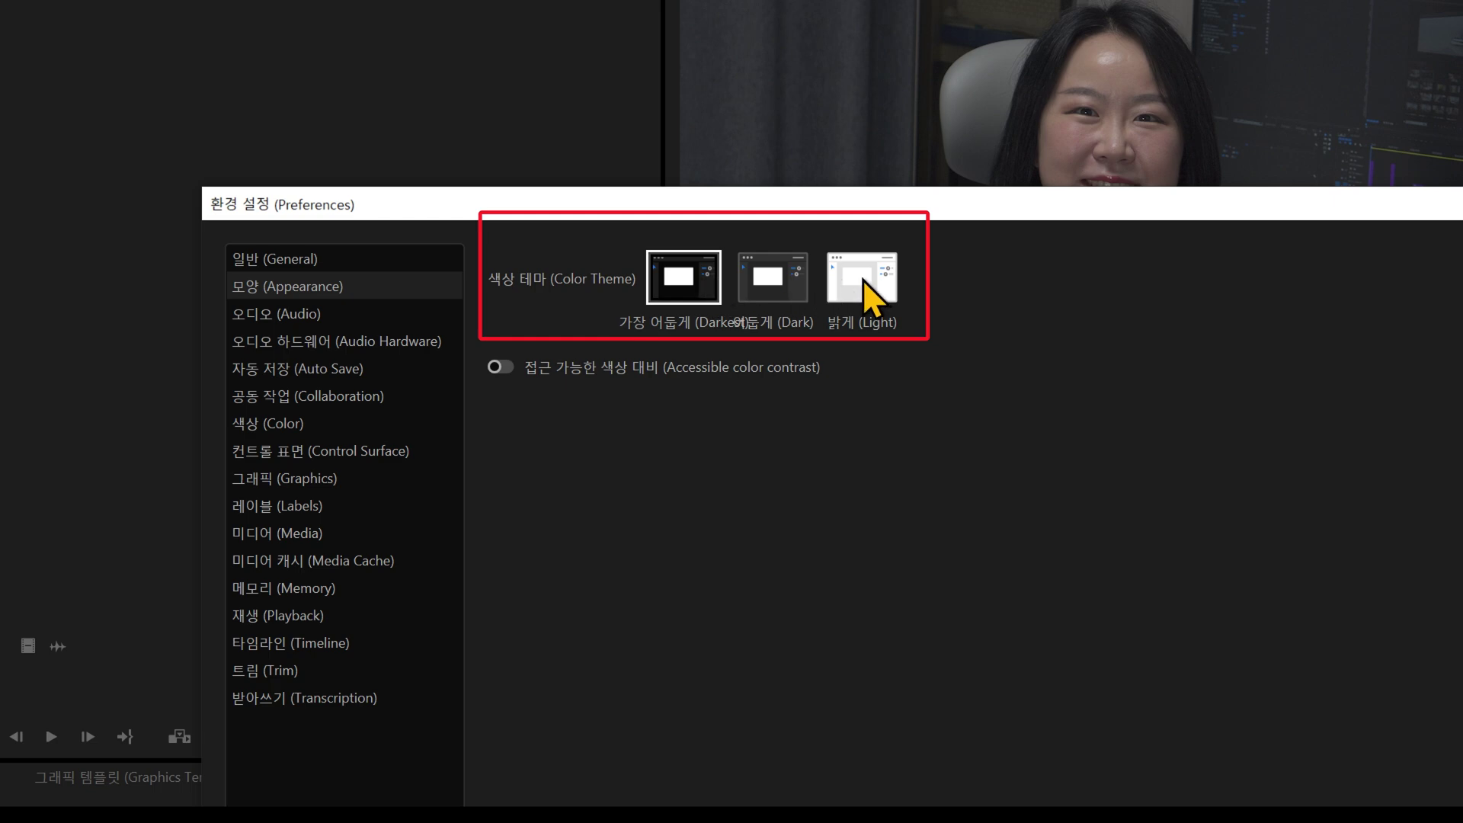
pyautogui.click(783, 279)
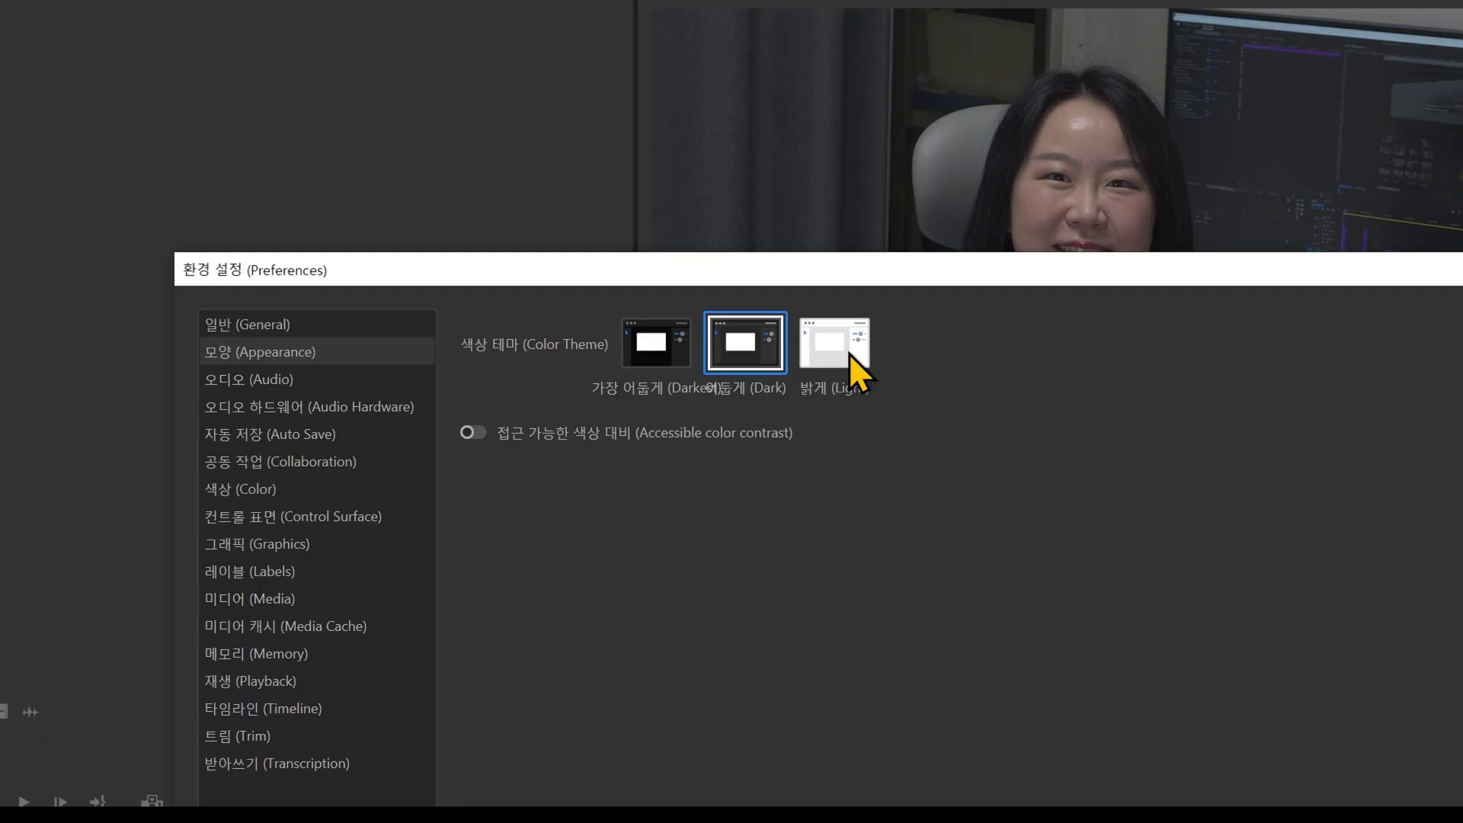
pyautogui.click(853, 267)
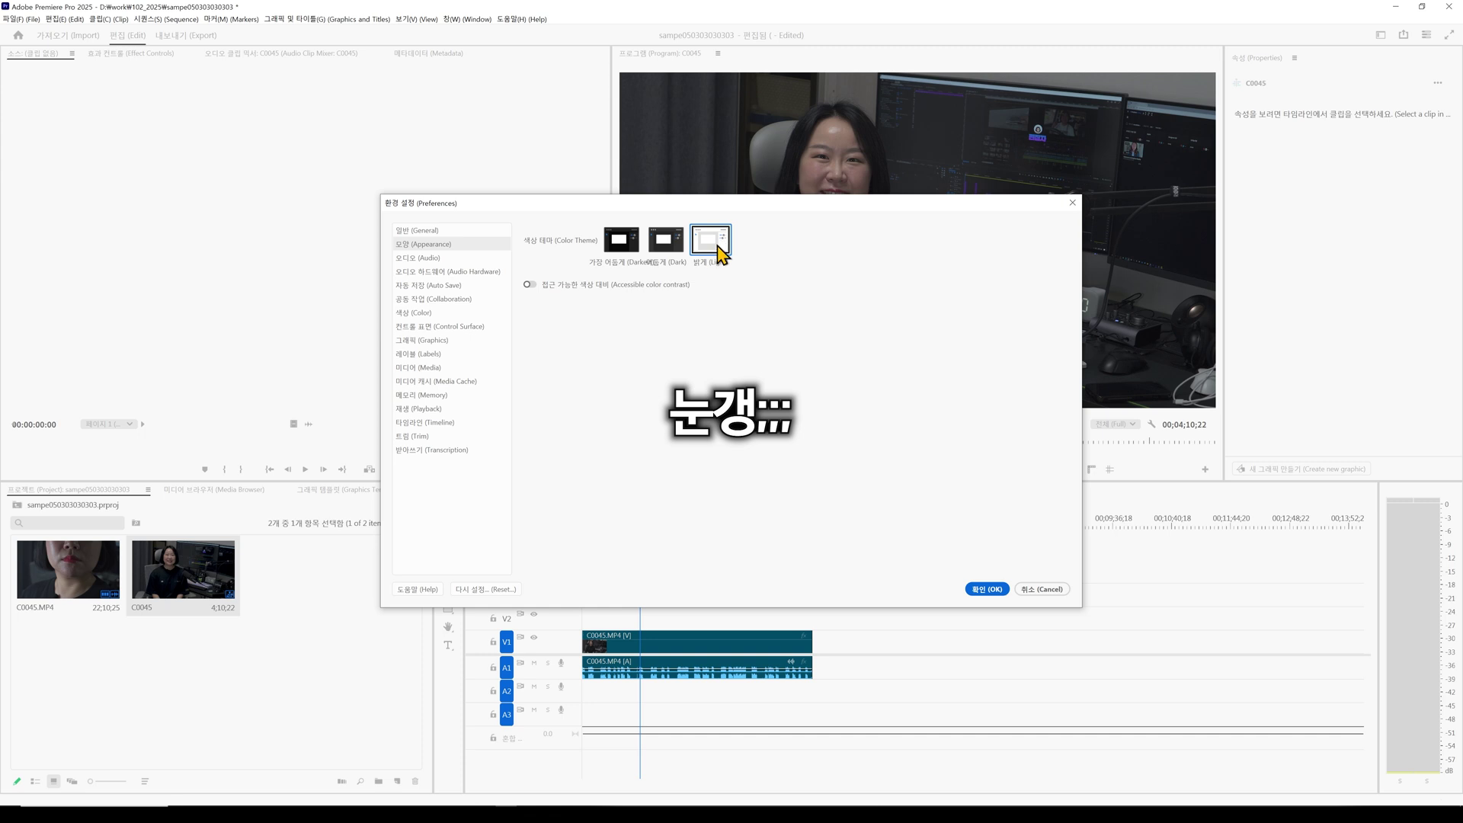
pyautogui.click(677, 246)
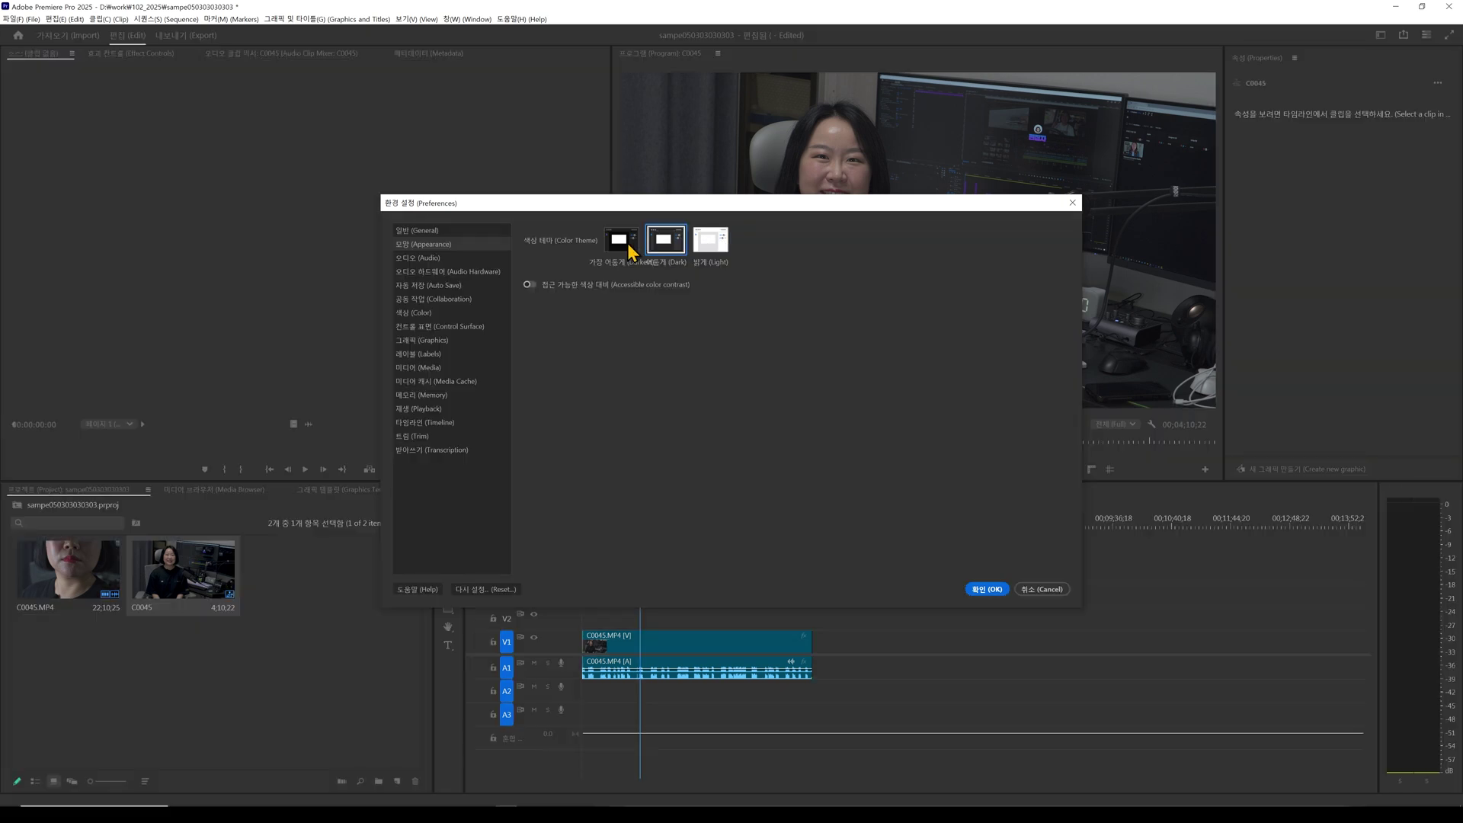
pyautogui.click(623, 246)
# Compare the interface with Accessible color contrast off and on, leaving the option enabled.
pyautogui.moveTo(580, 295)
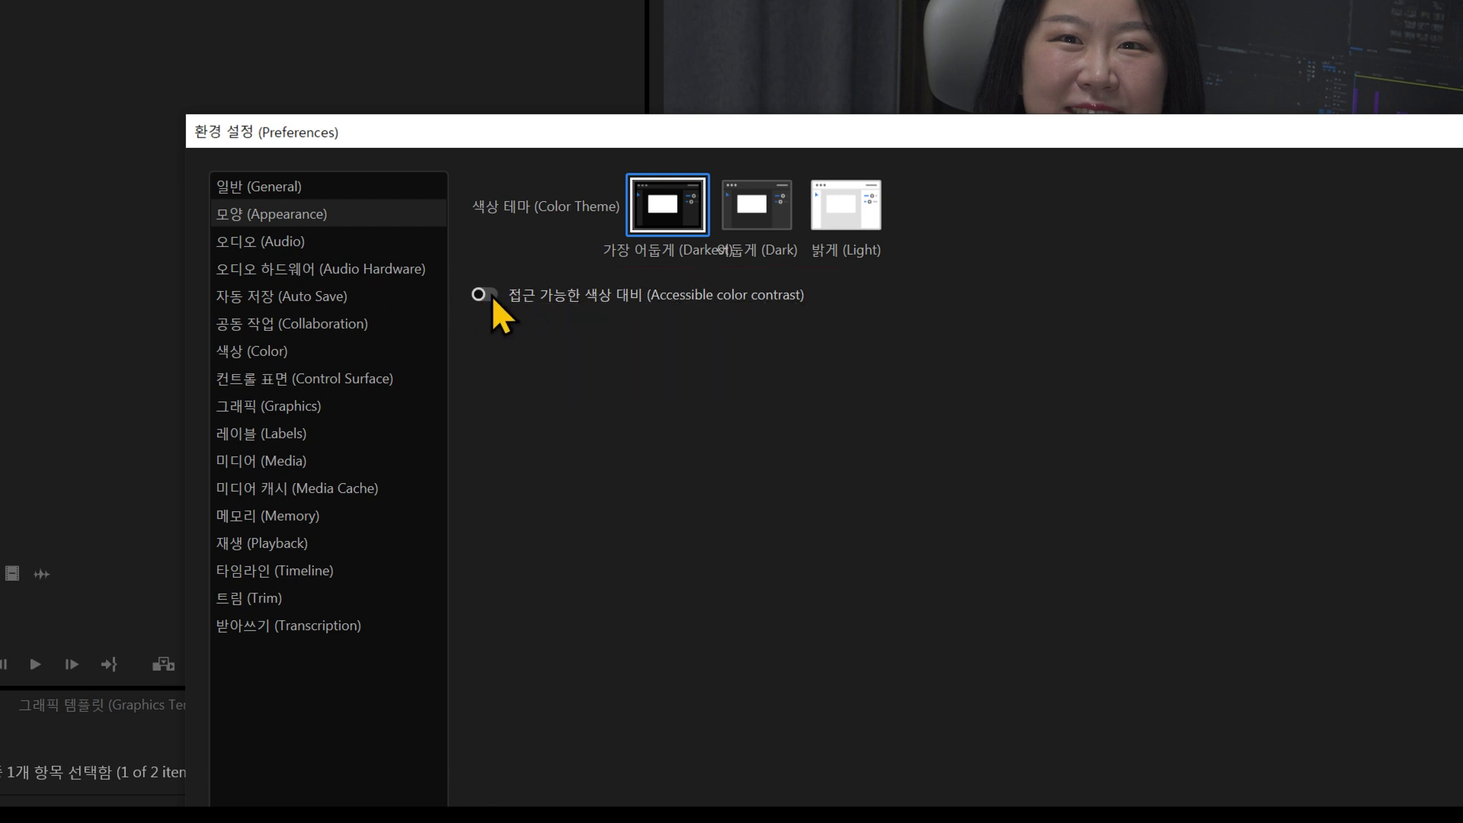
pyautogui.click(492, 295)
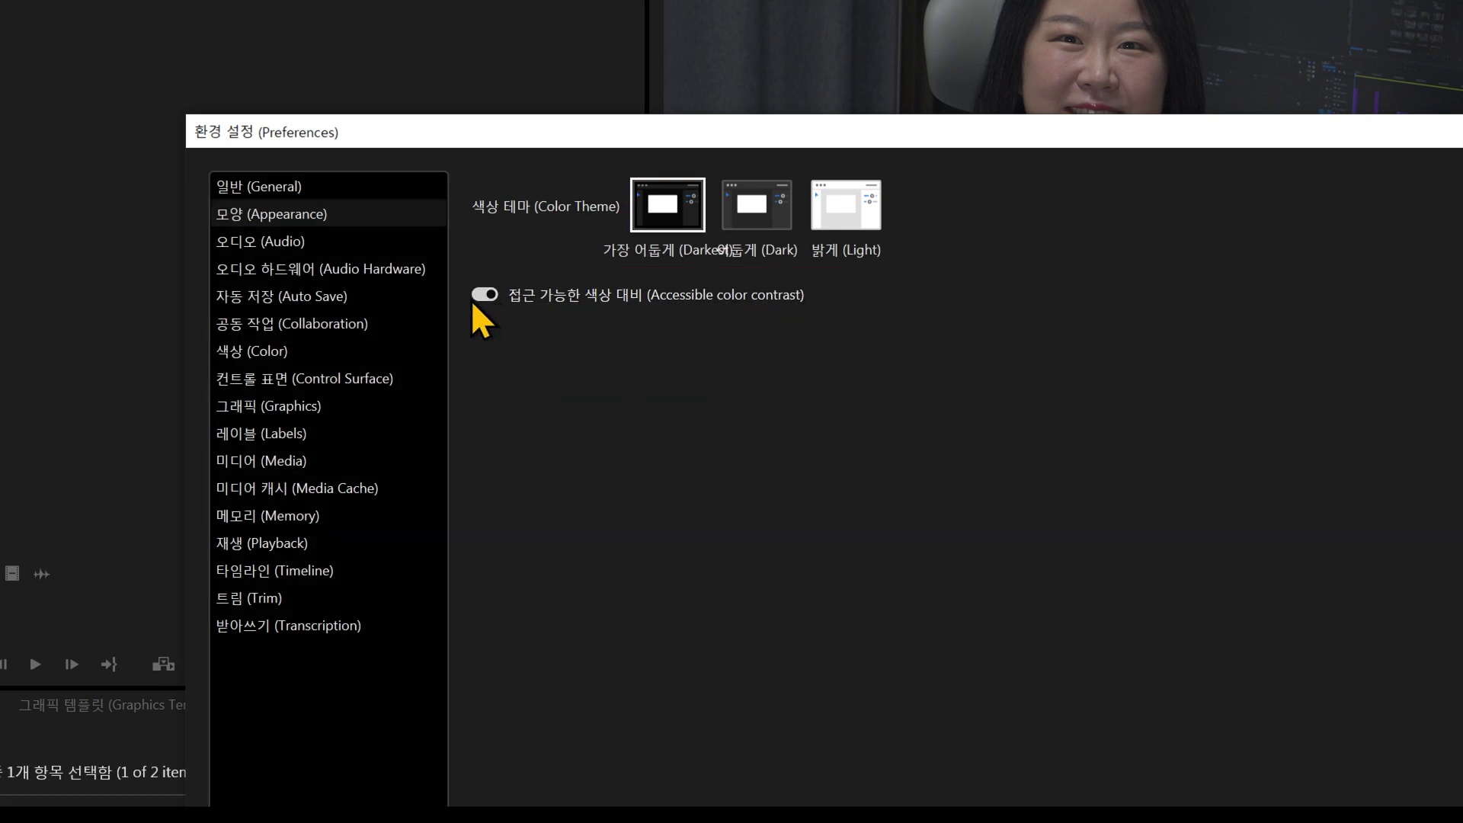
pyautogui.click(479, 295)
pyautogui.click(491, 296)
pyautogui.click(479, 295)
pyautogui.click(488, 295)
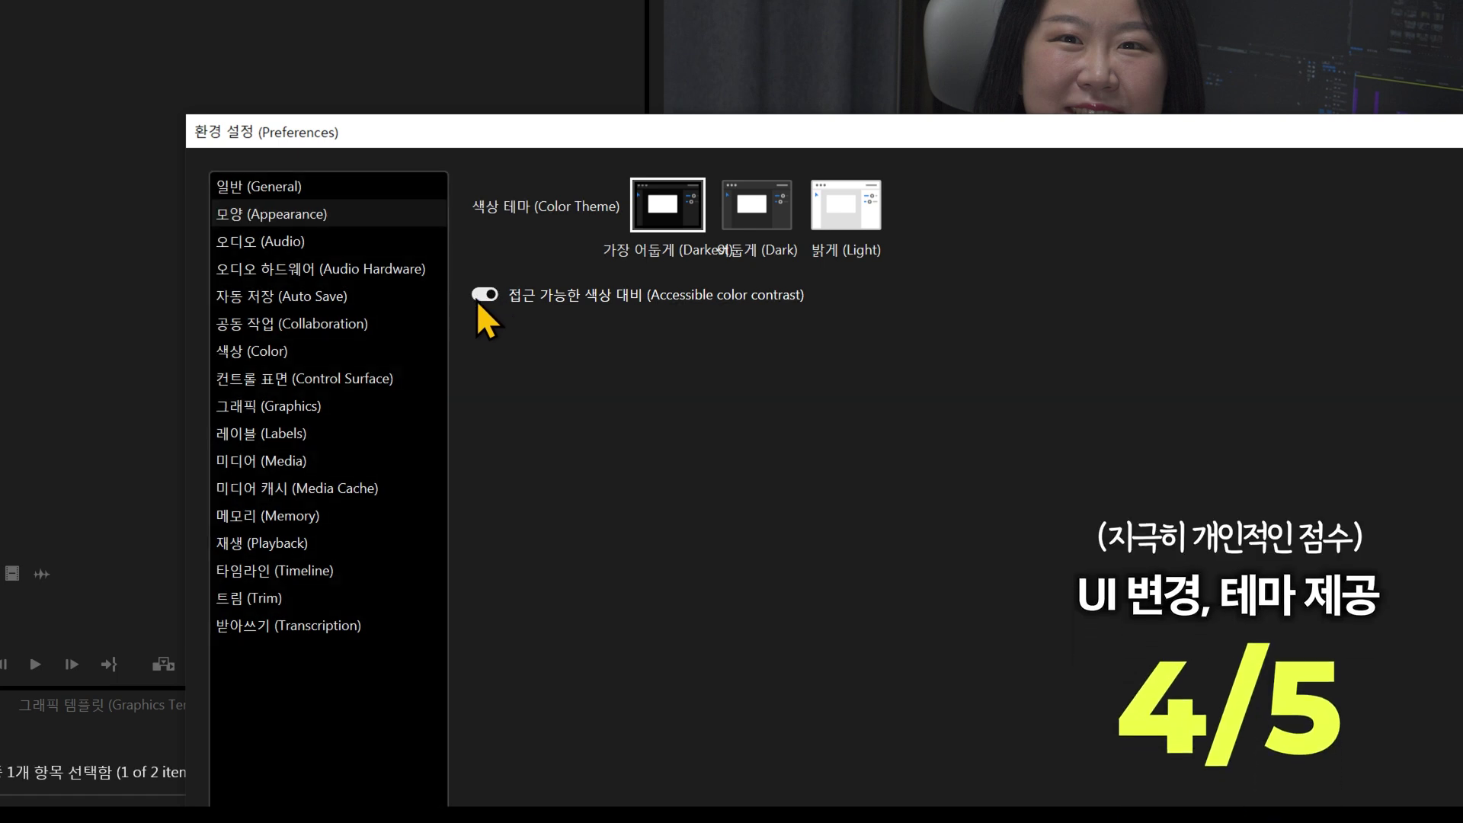
pyautogui.click(478, 296)
pyautogui.click(490, 297)
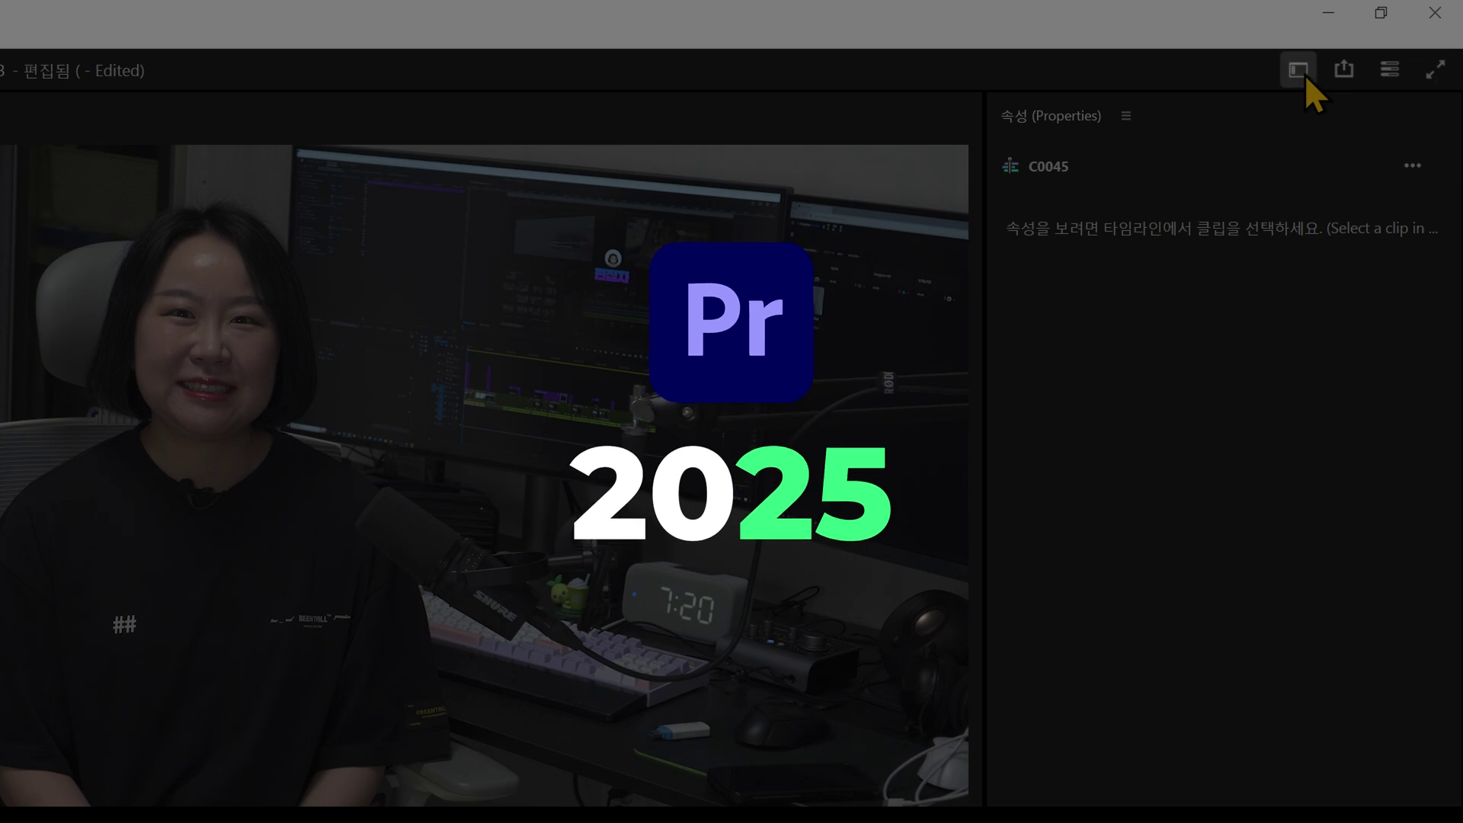
# Select the Editing workspace, then show the favourite graphics templates and place one on the timeline.
pyautogui.click(1302, 72)
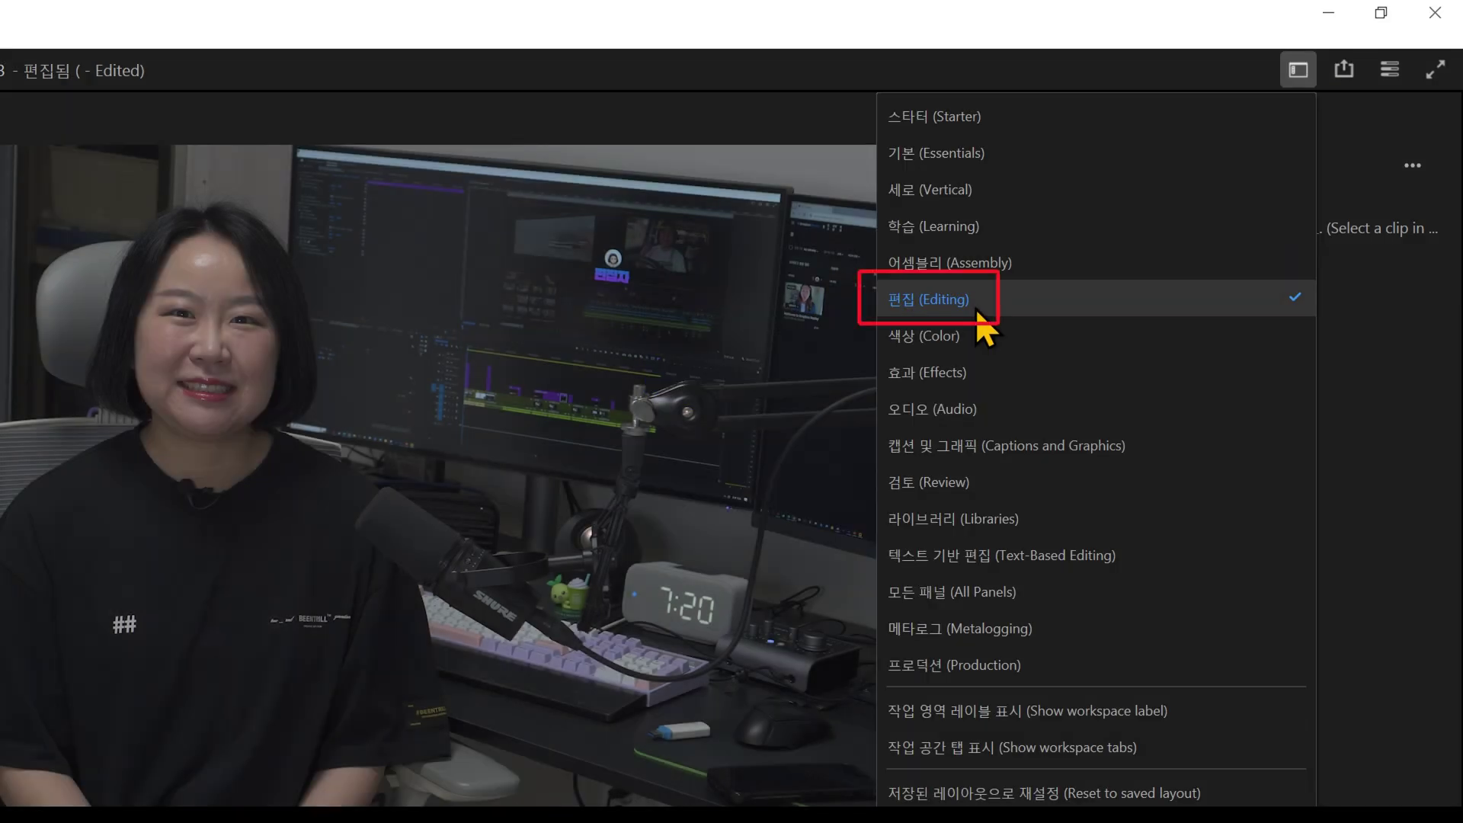
pyautogui.click(975, 305)
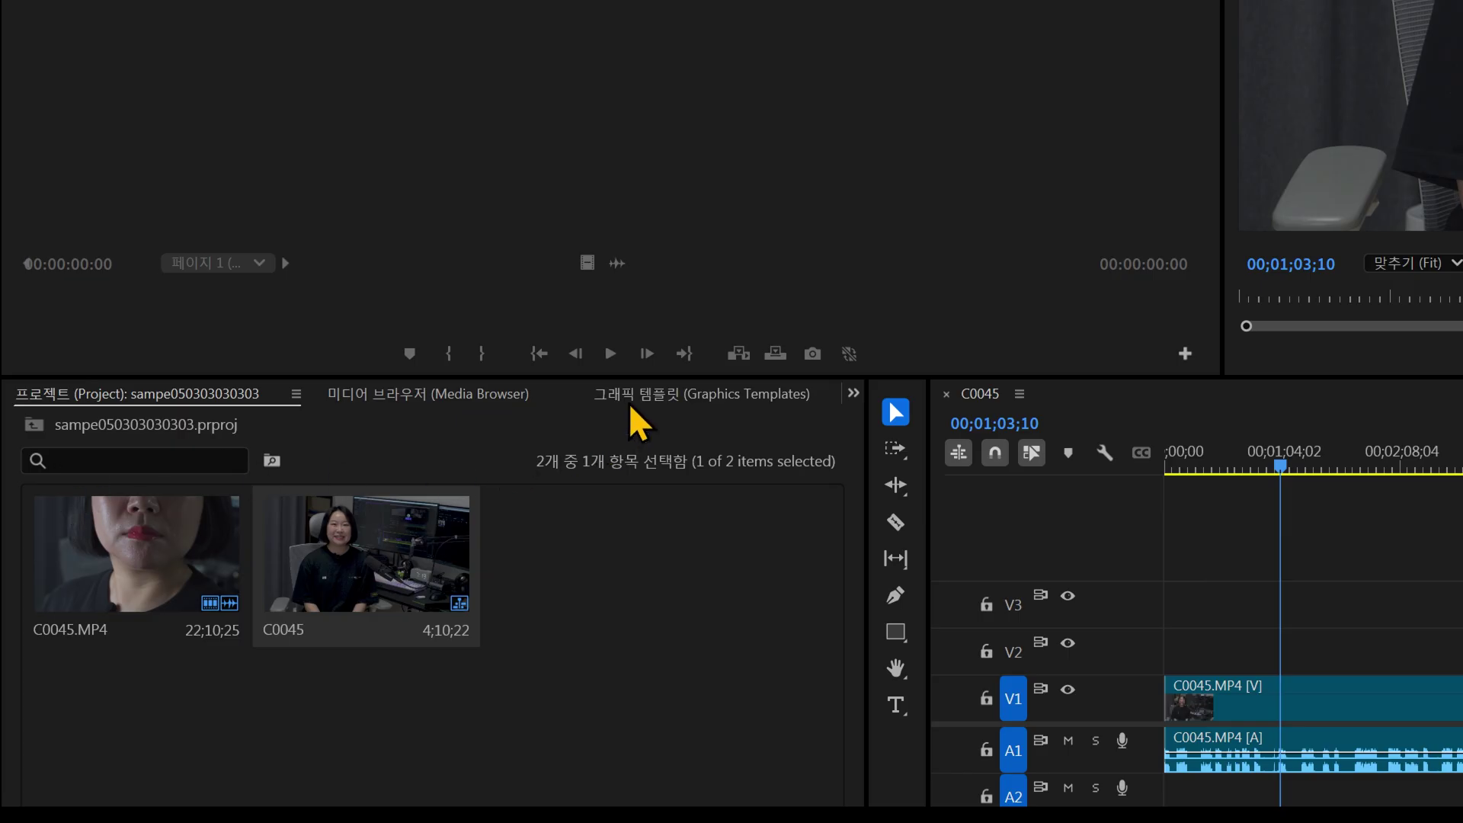
pyautogui.click(631, 406)
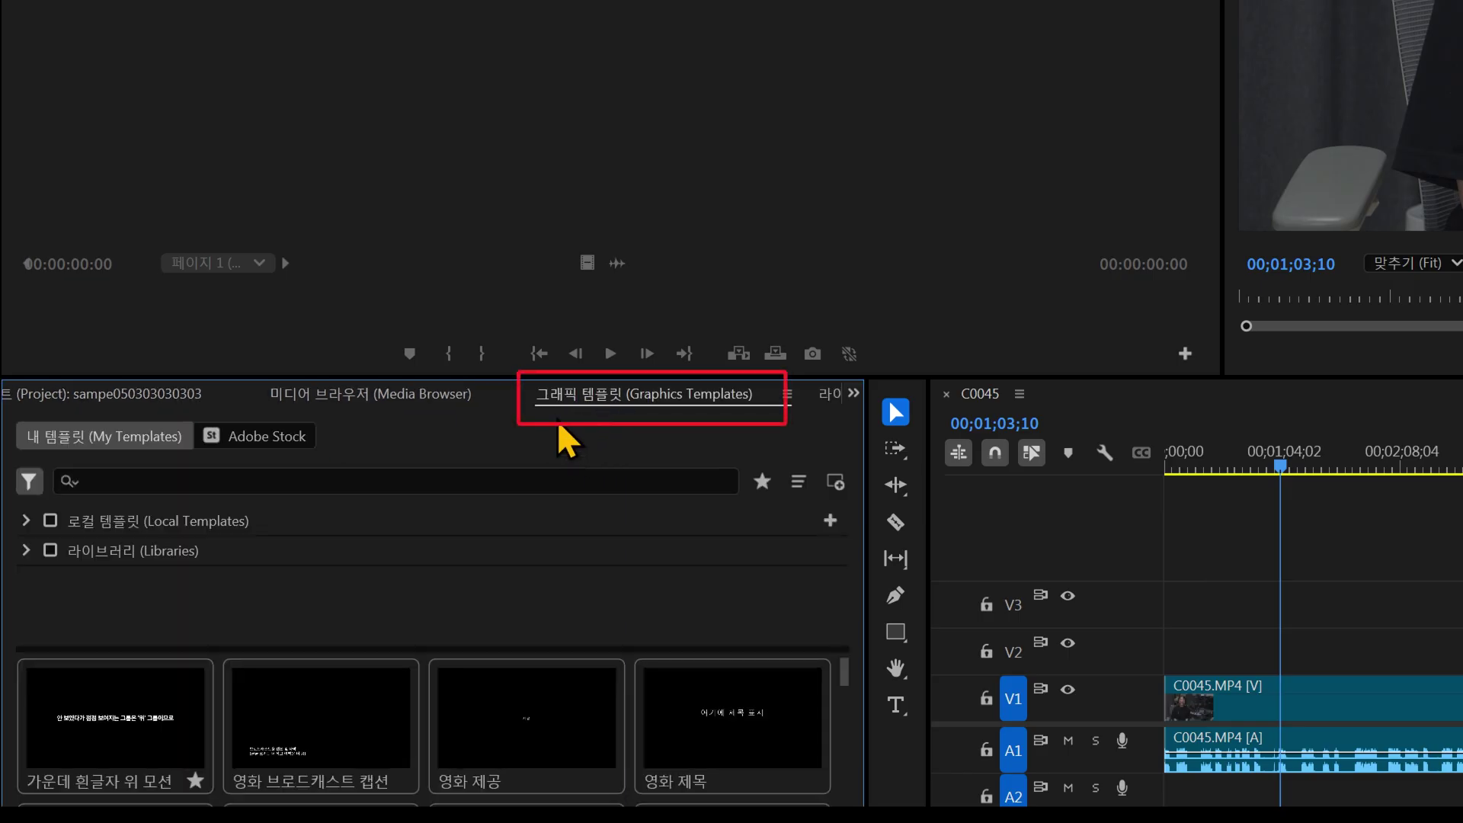
pyautogui.click(762, 480)
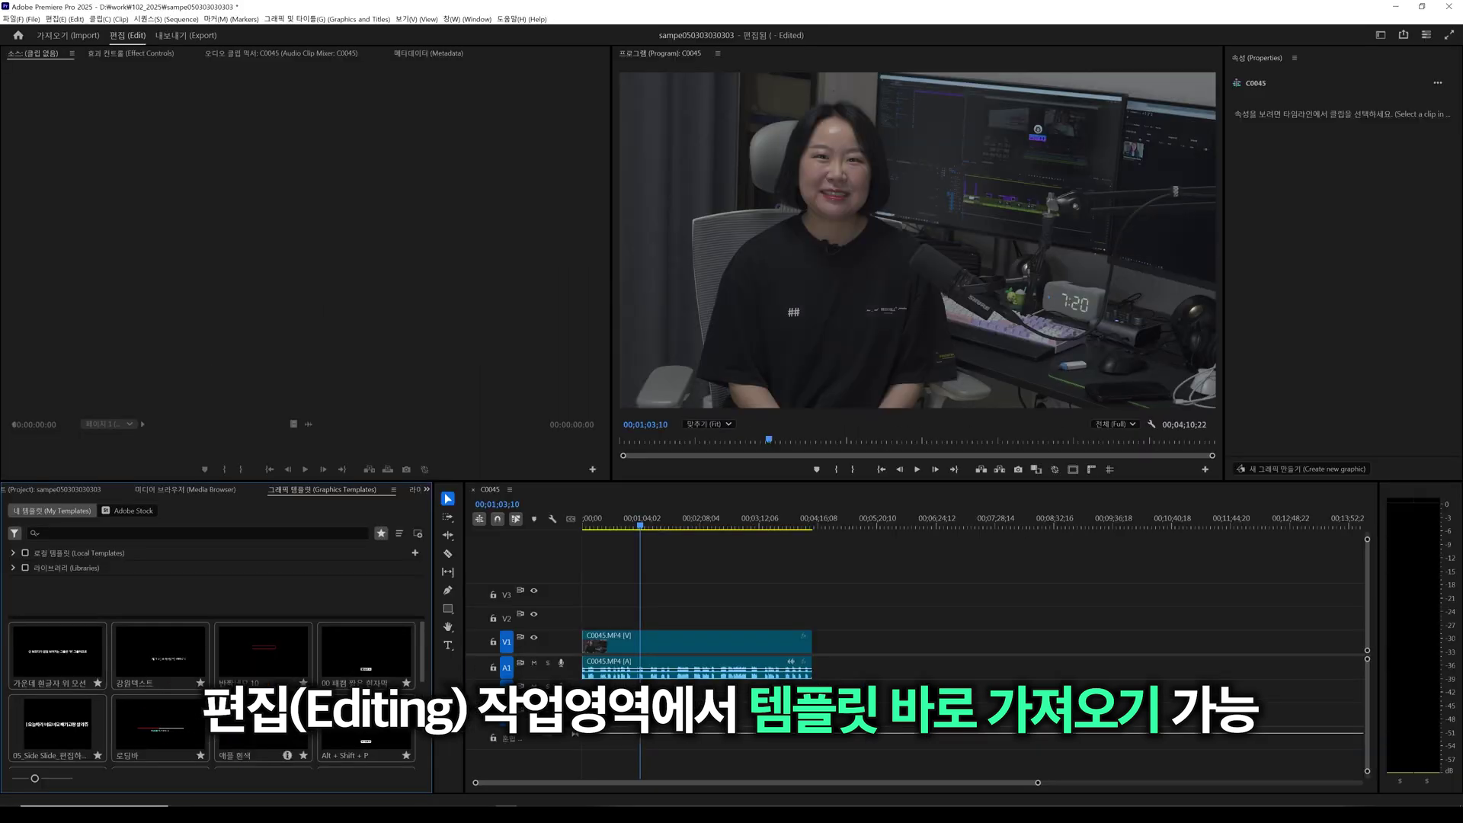
pyautogui.moveTo(351, 672); pyautogui.dragTo(643, 618)
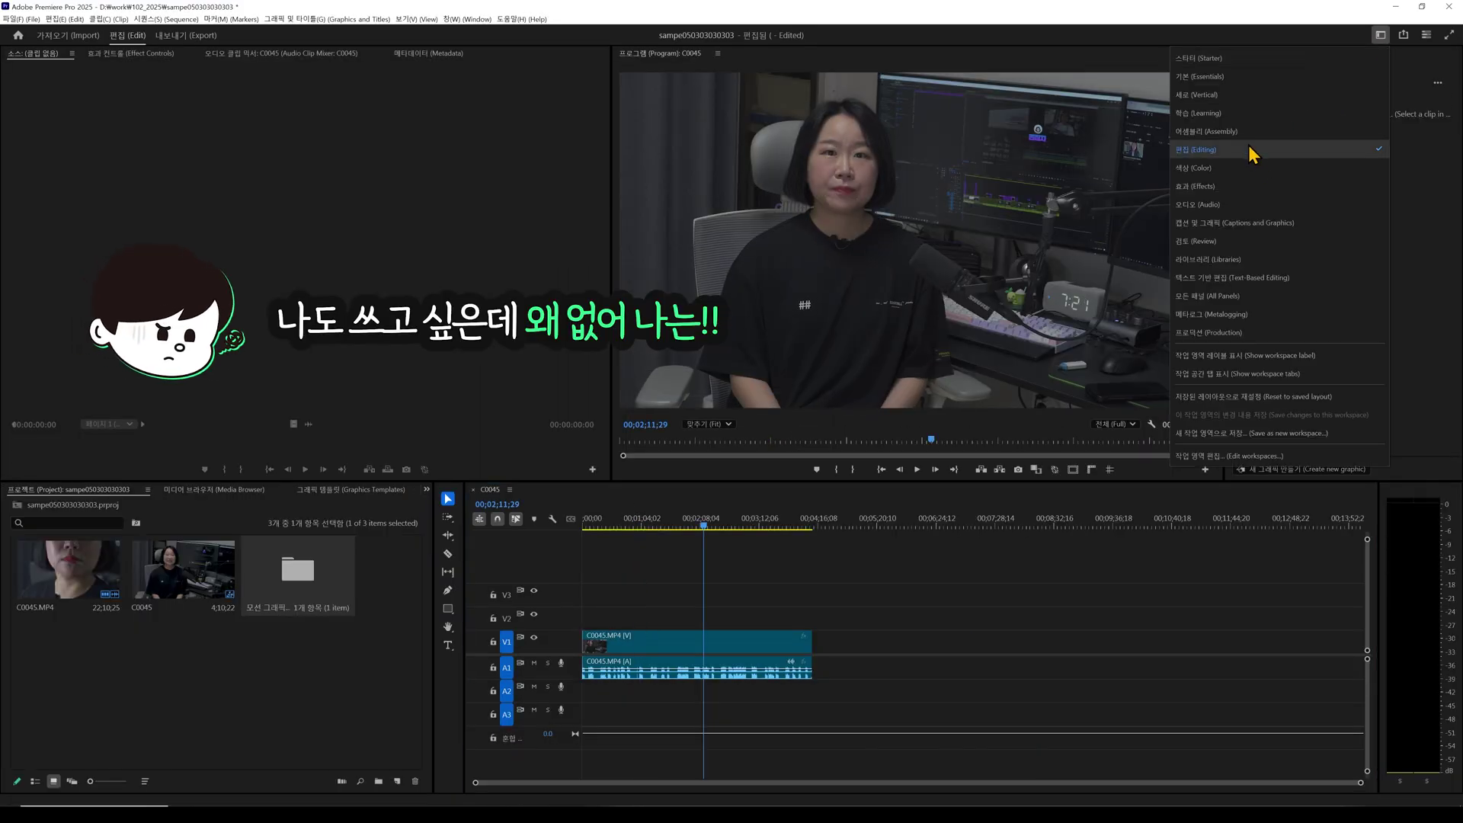
# Select the Editing workspace and add a caption template from Graphics Templates to the timeline at the playhead.
pyautogui.click(1250, 158)
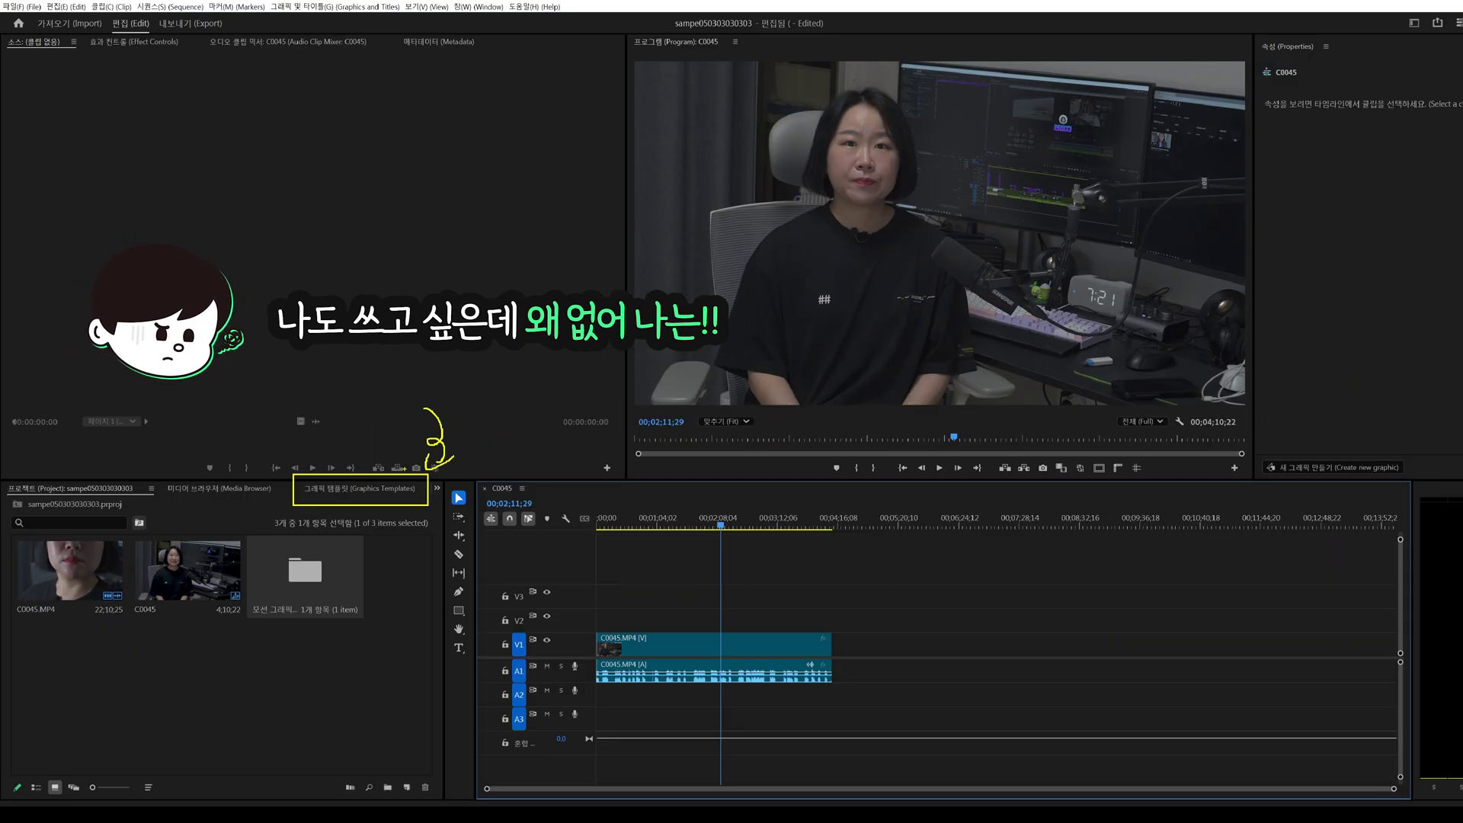
pyautogui.click(640, 448)
pyautogui.moveTo(273, 673); pyautogui.dragTo(720, 615)
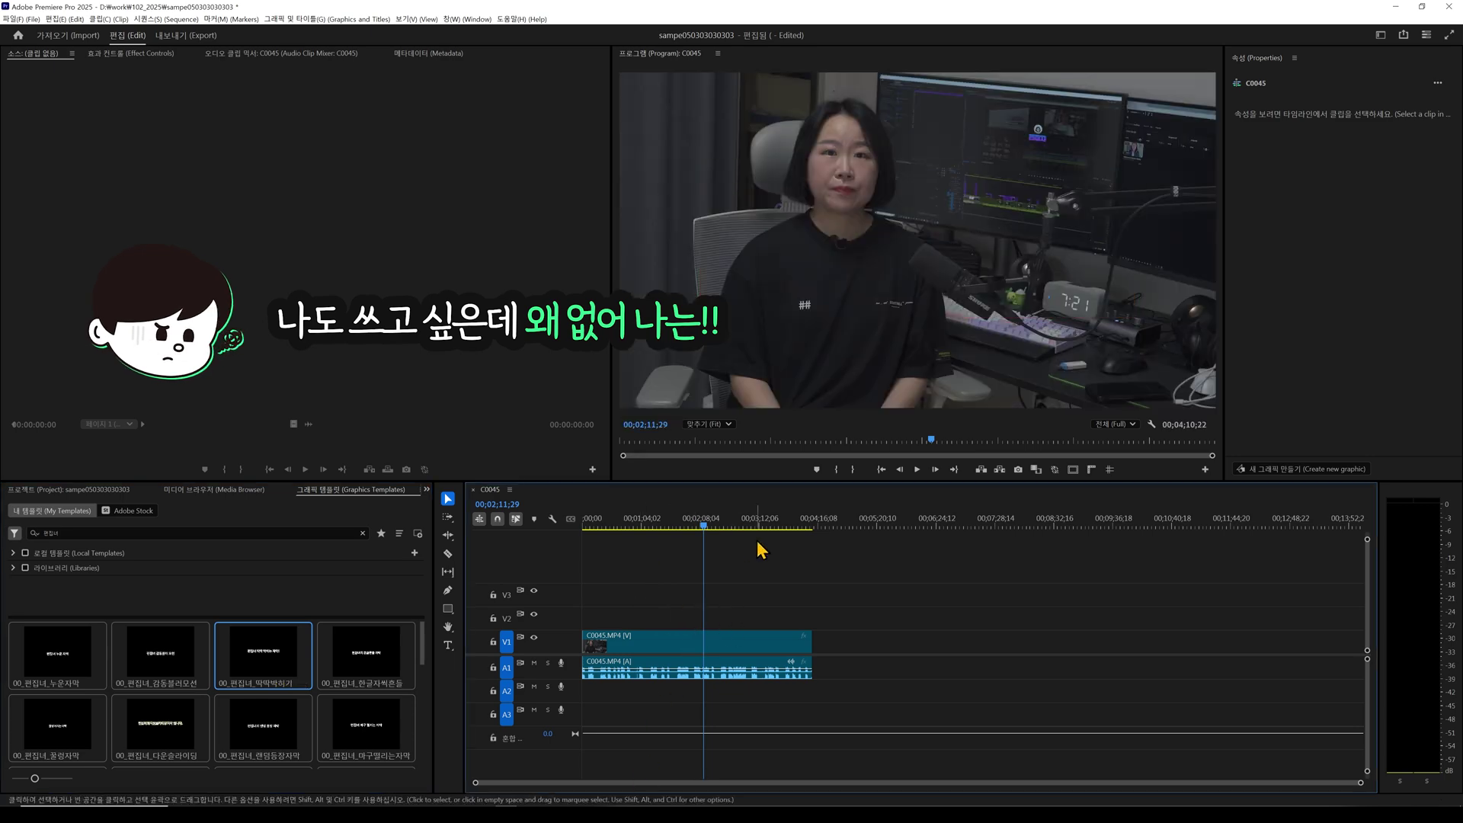
# Reset the Editing workspace to its saved layout and open Graphics Templates with its search ready for text.
pyautogui.click(1380, 35)
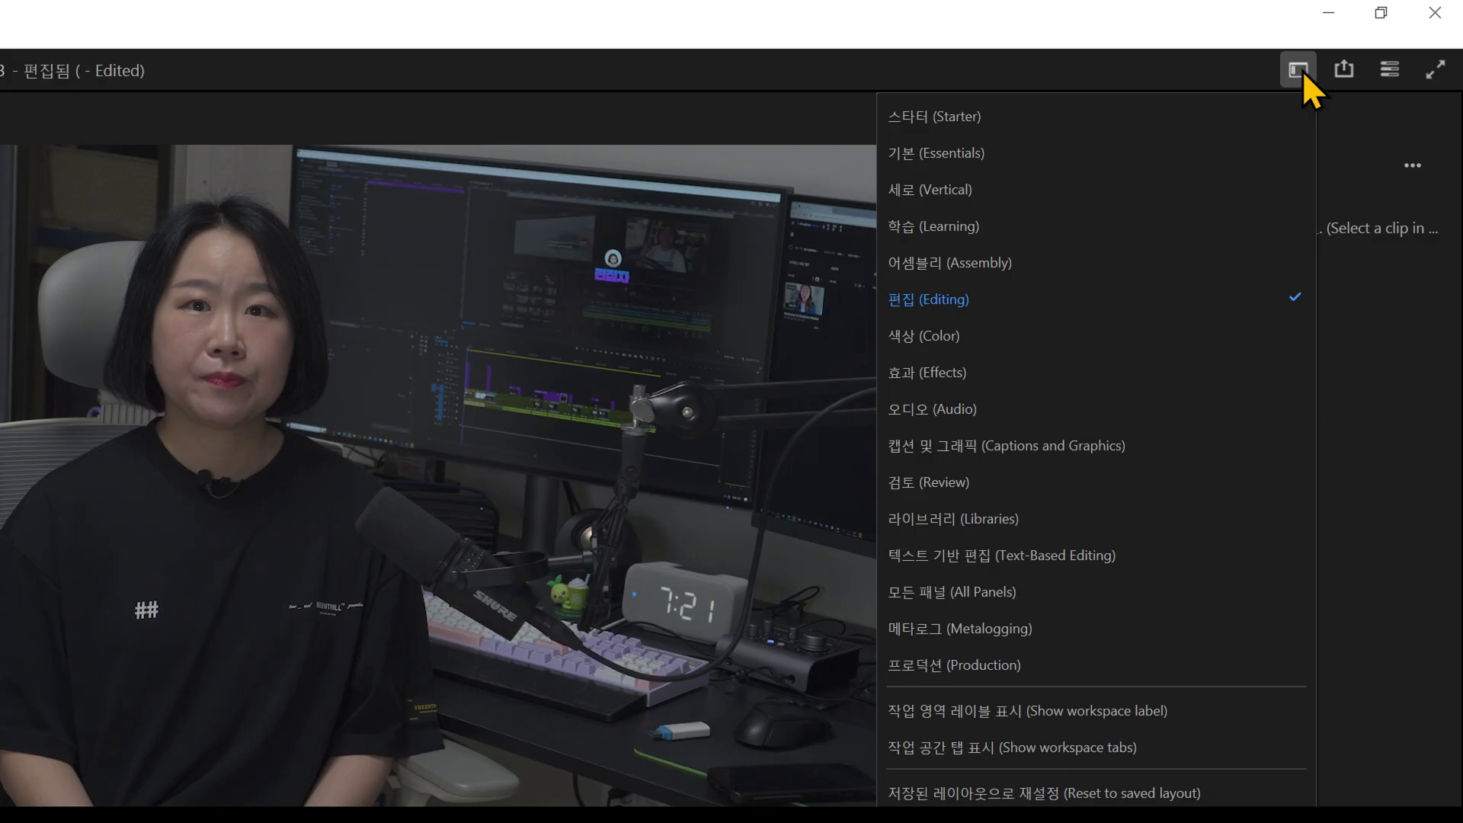
pyautogui.click(1299, 70)
pyautogui.click(1299, 71)
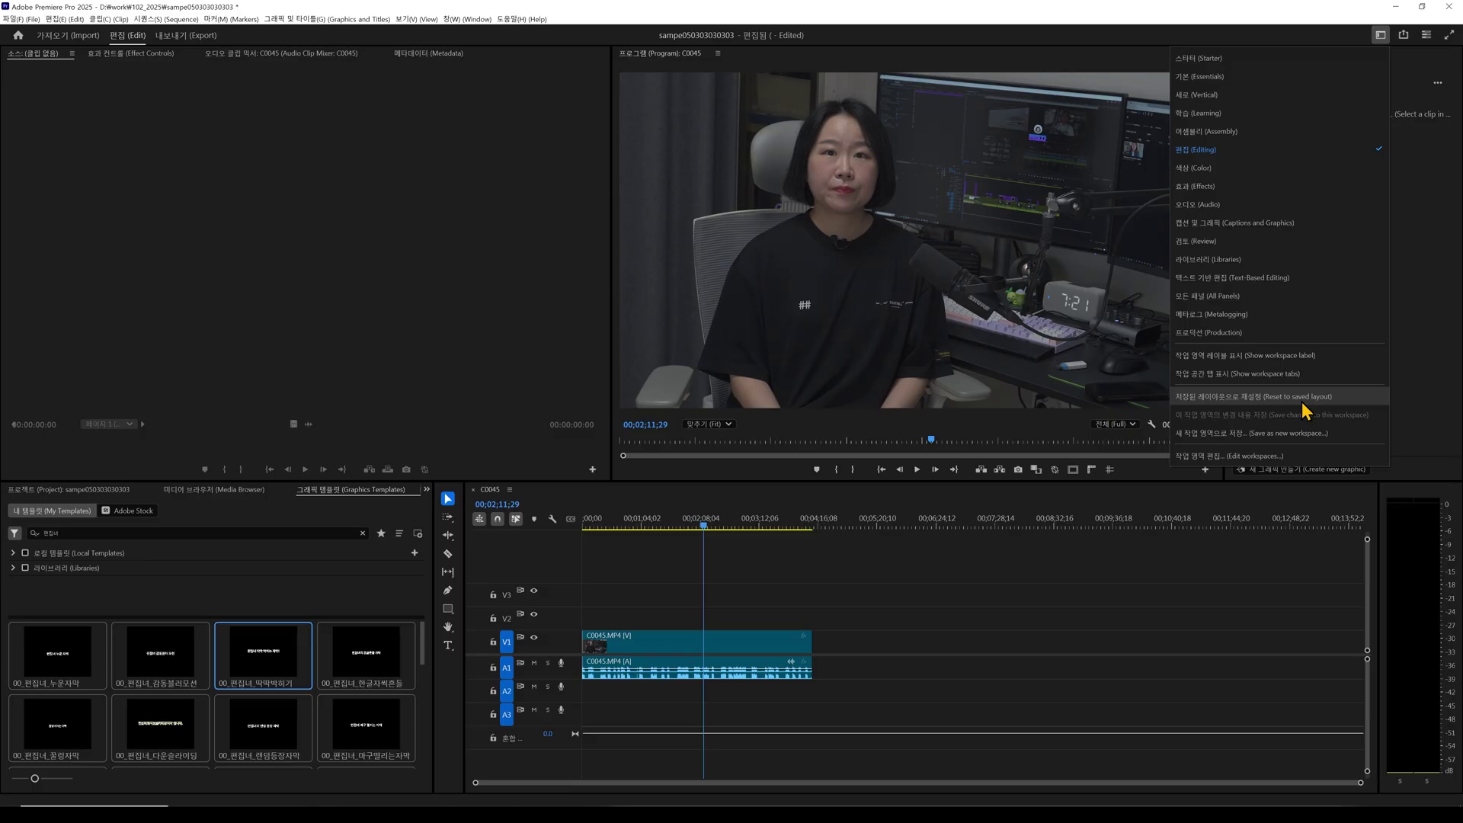
pyautogui.click(1140, 469)
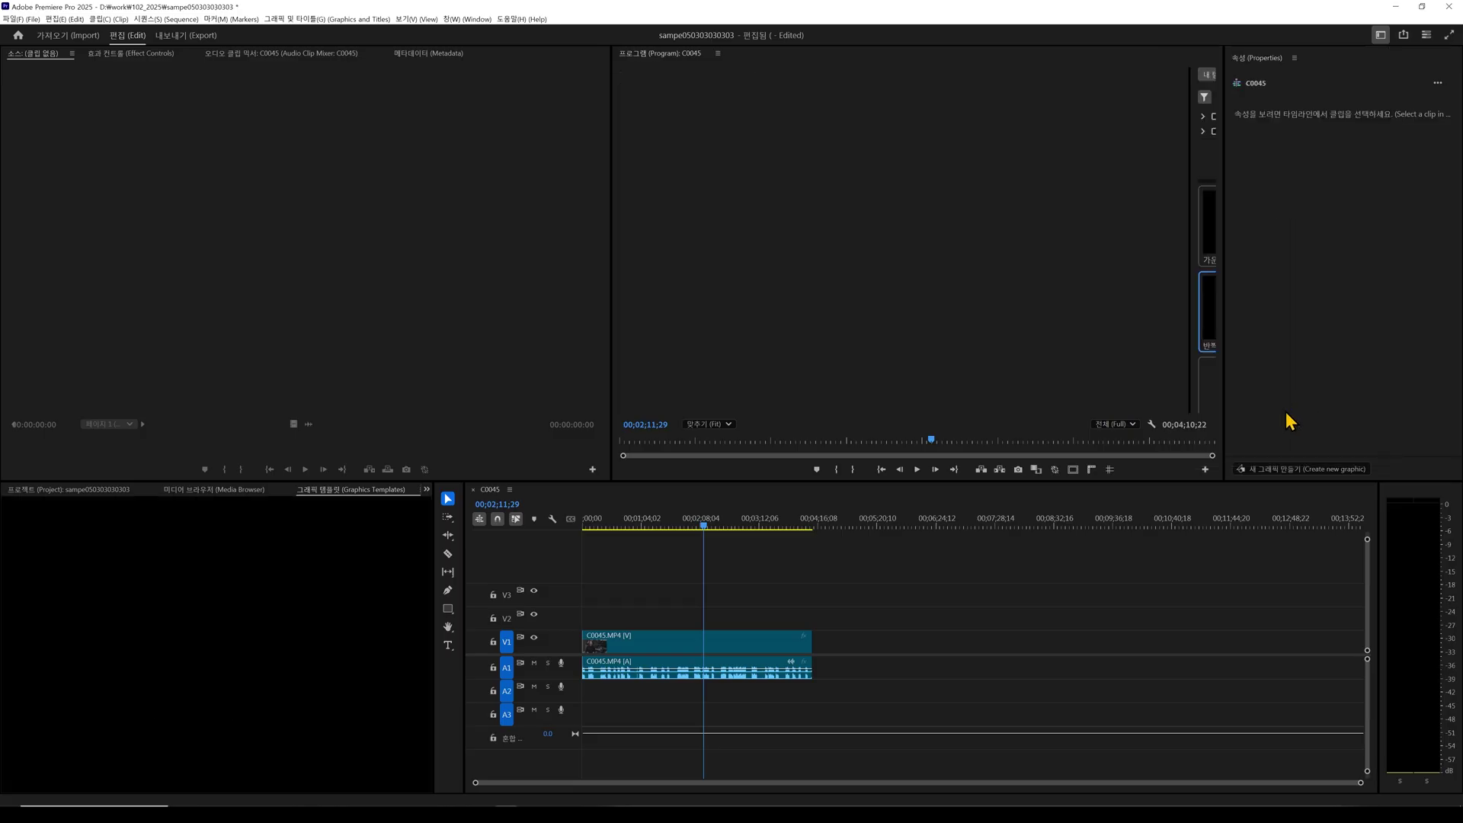
pyautogui.click(362, 494)
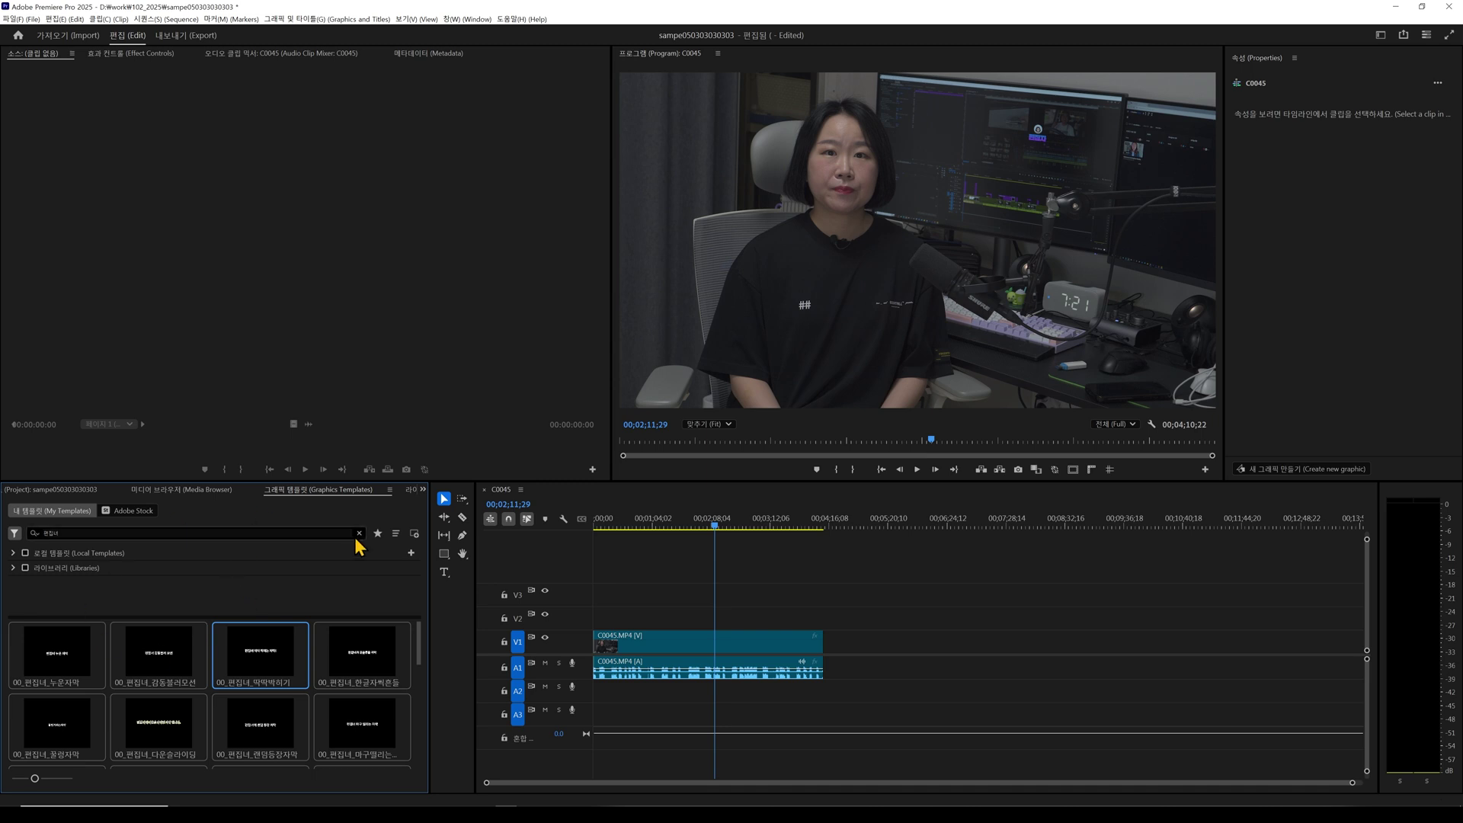
pyautogui.click(53, 531)
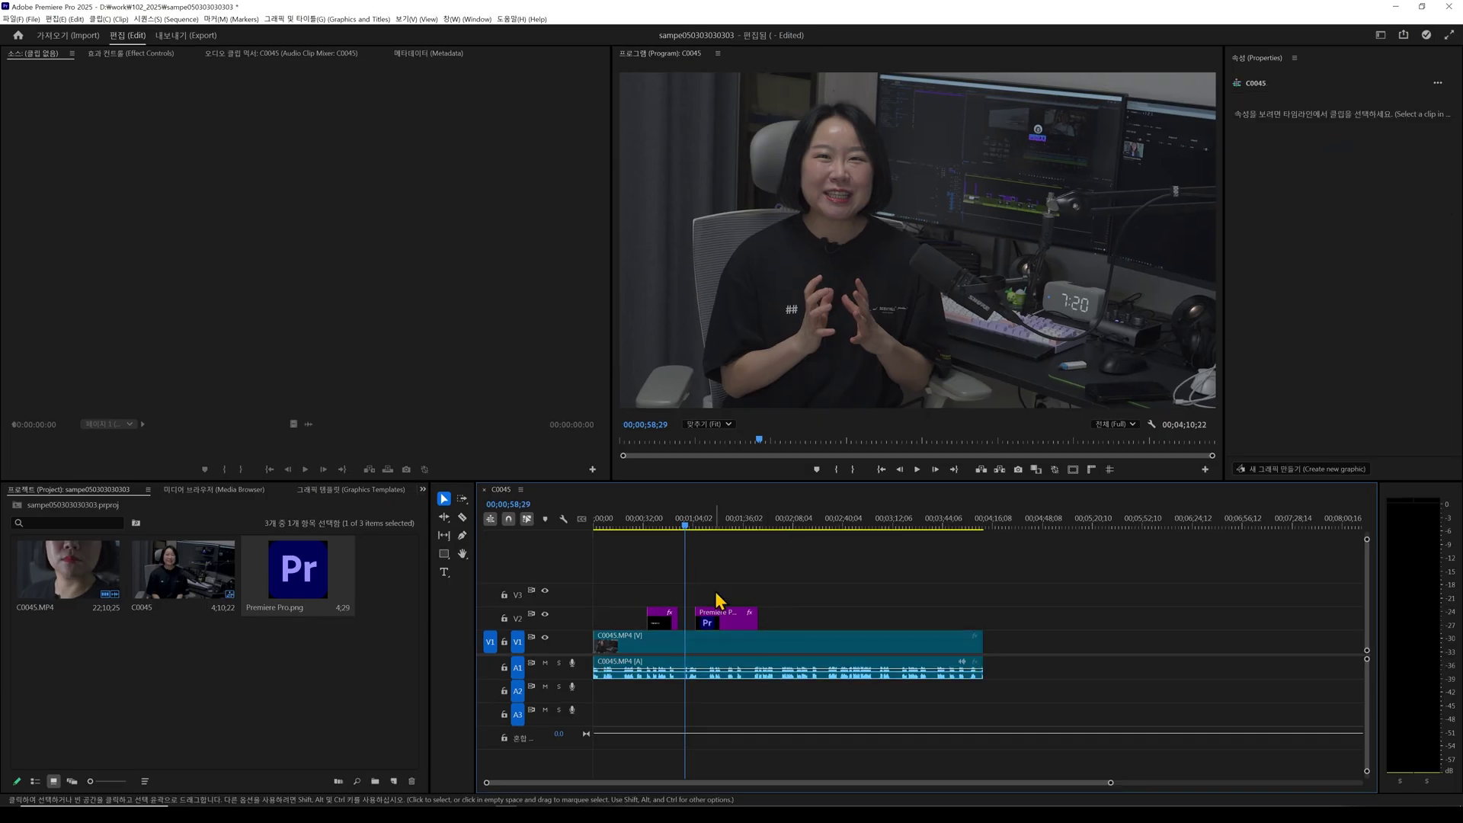
# Turn on direct selection in the Program monitor and select the Premiere Pro.png clip at 00;01;19;17.
pyautogui.click(699, 643)
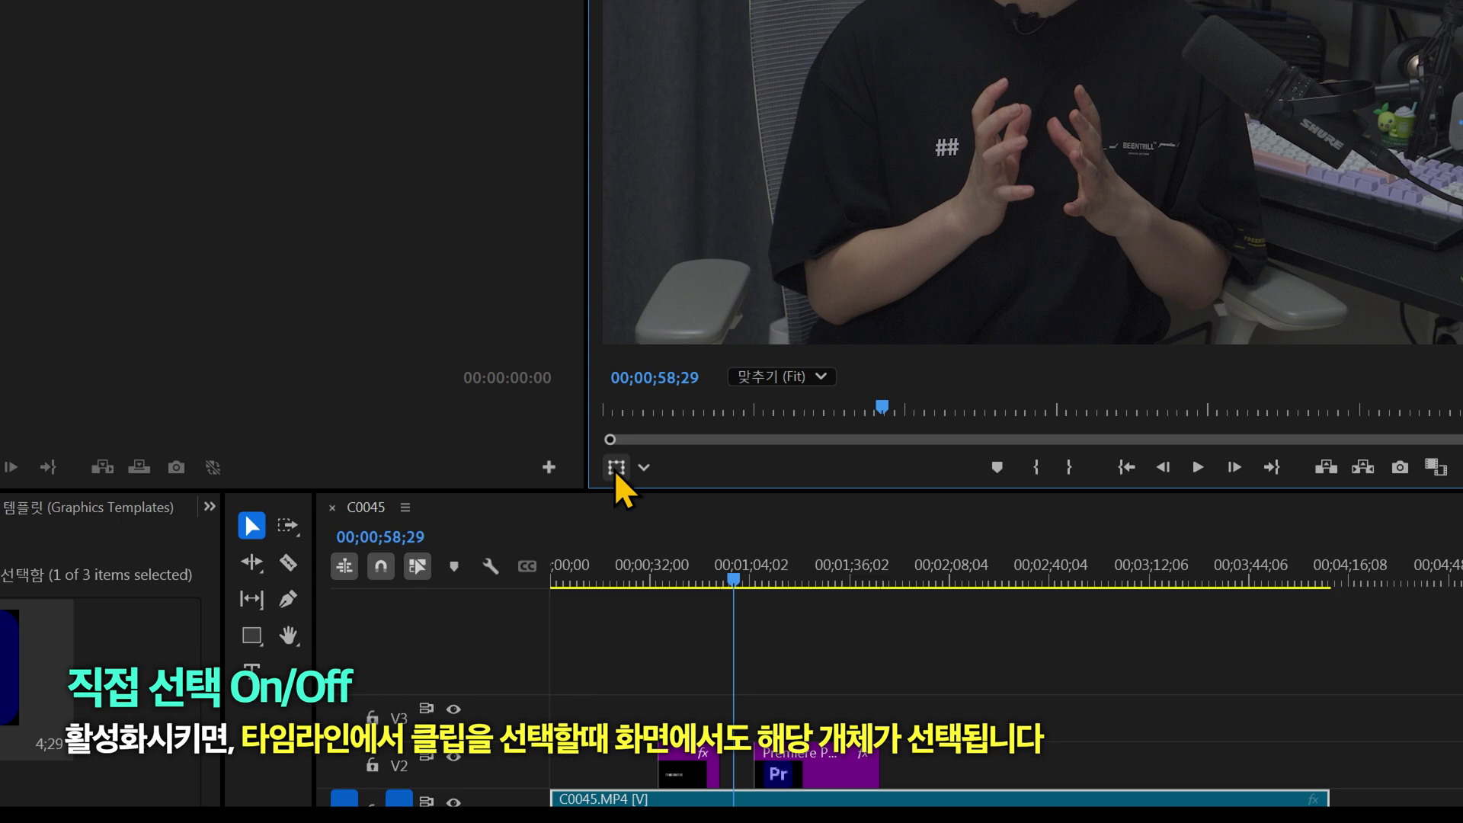
pyautogui.click(627, 470)
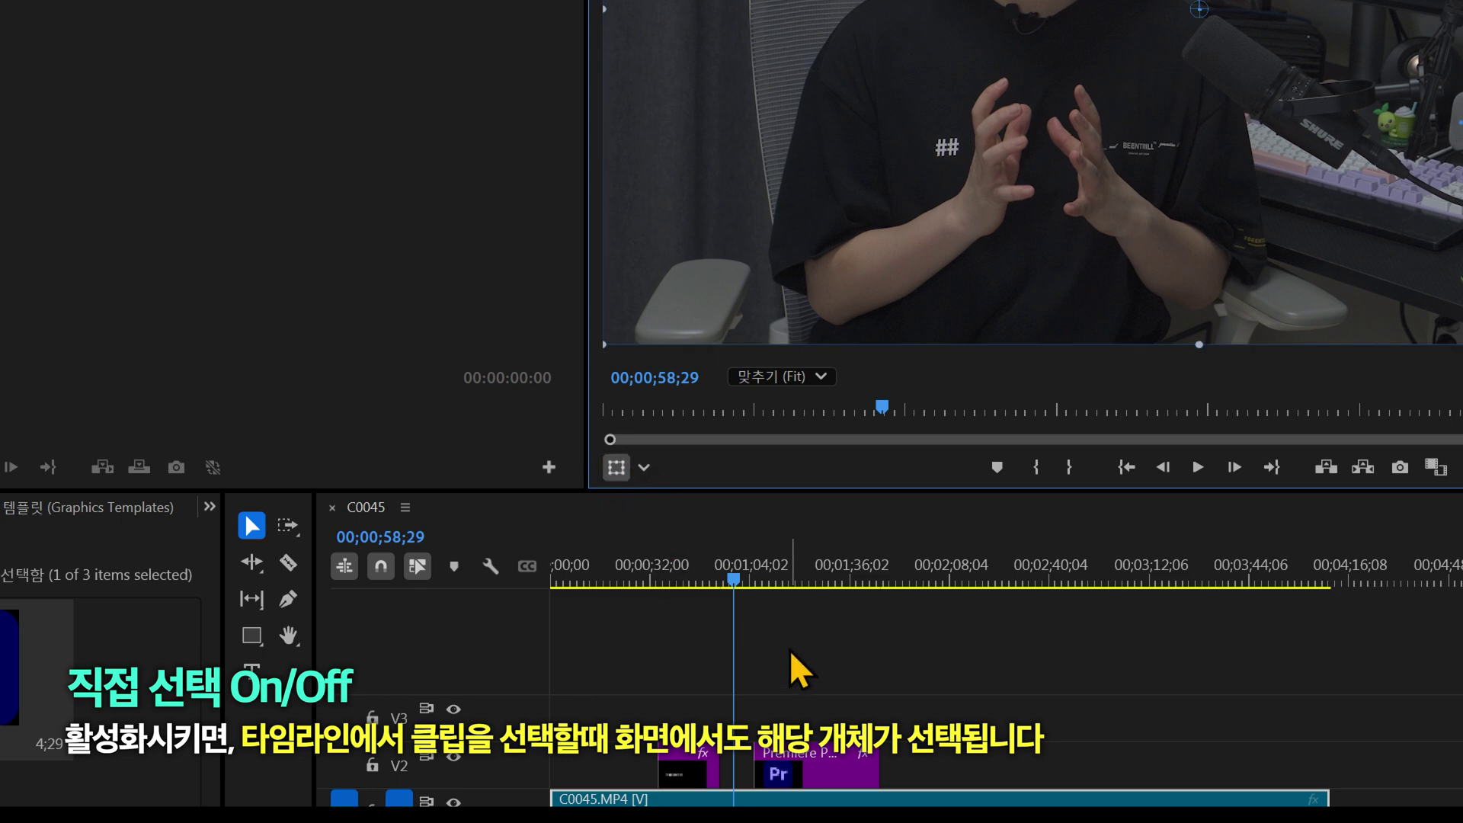
pyautogui.click(796, 587)
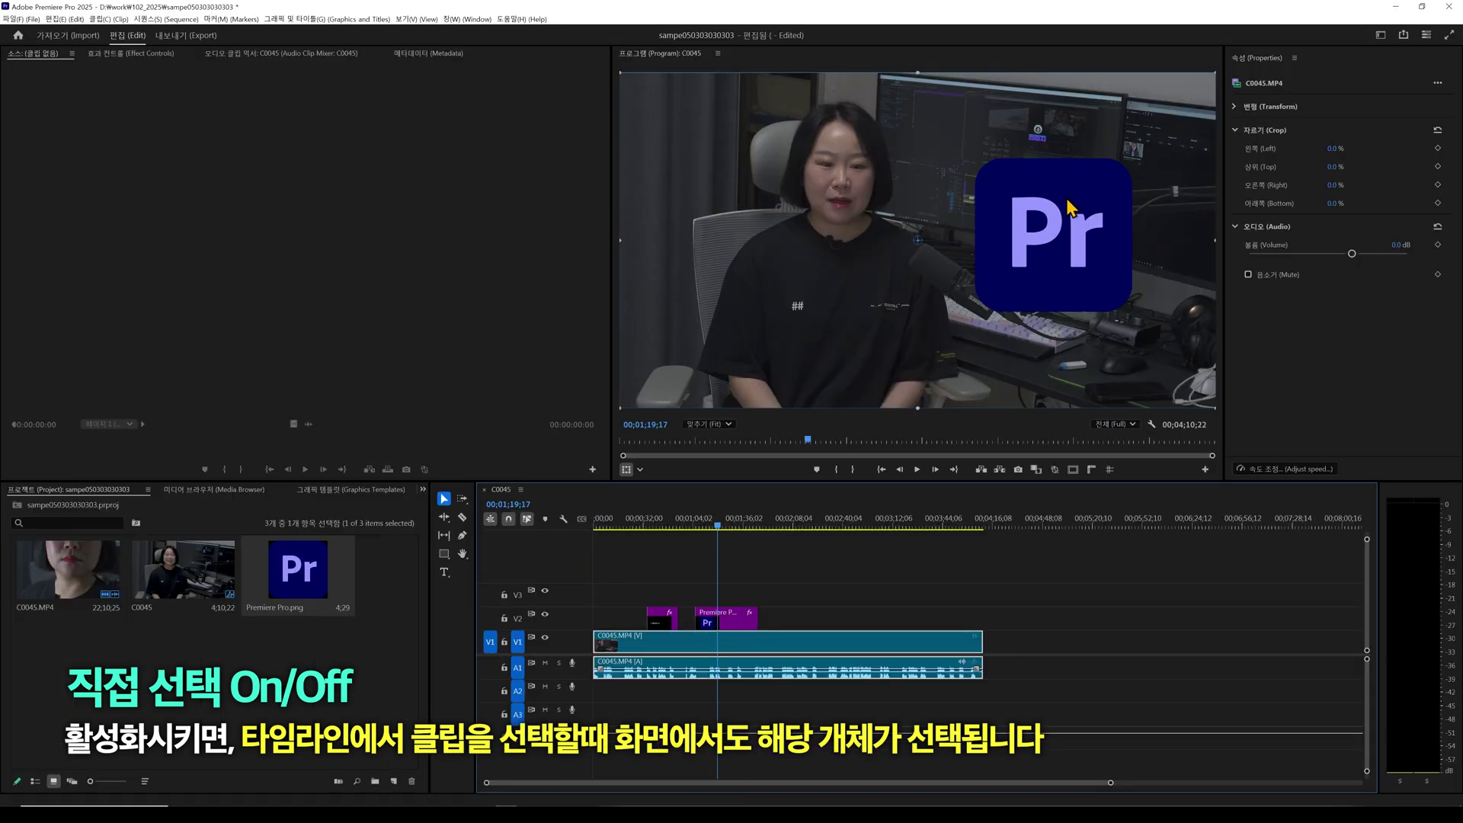
pyautogui.click(734, 624)
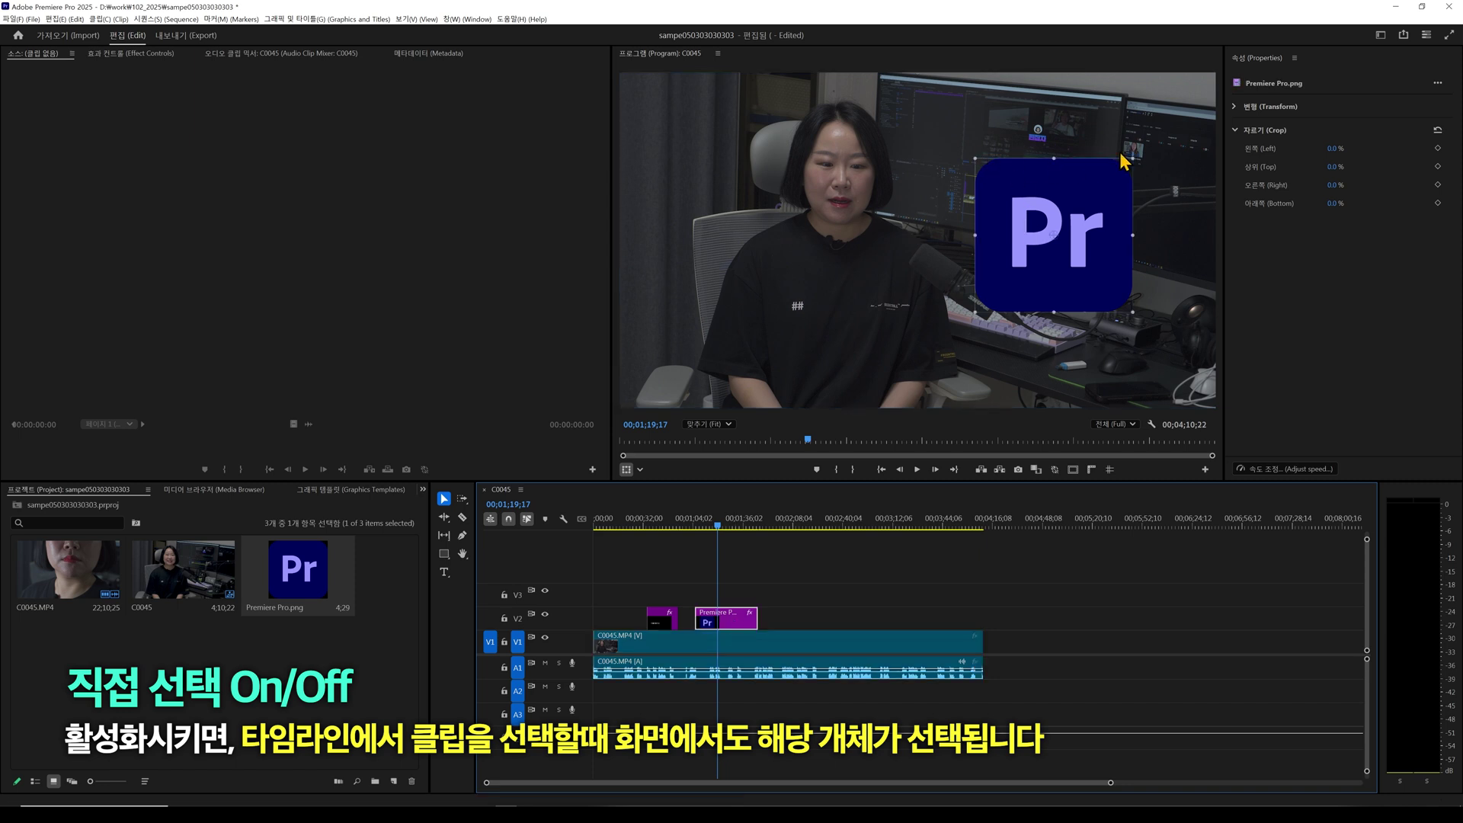
# Turn off direct selection and select the Premiere Pro logo from the Program monitor image instead.
pyautogui.click(626, 469)
pyautogui.click(736, 621)
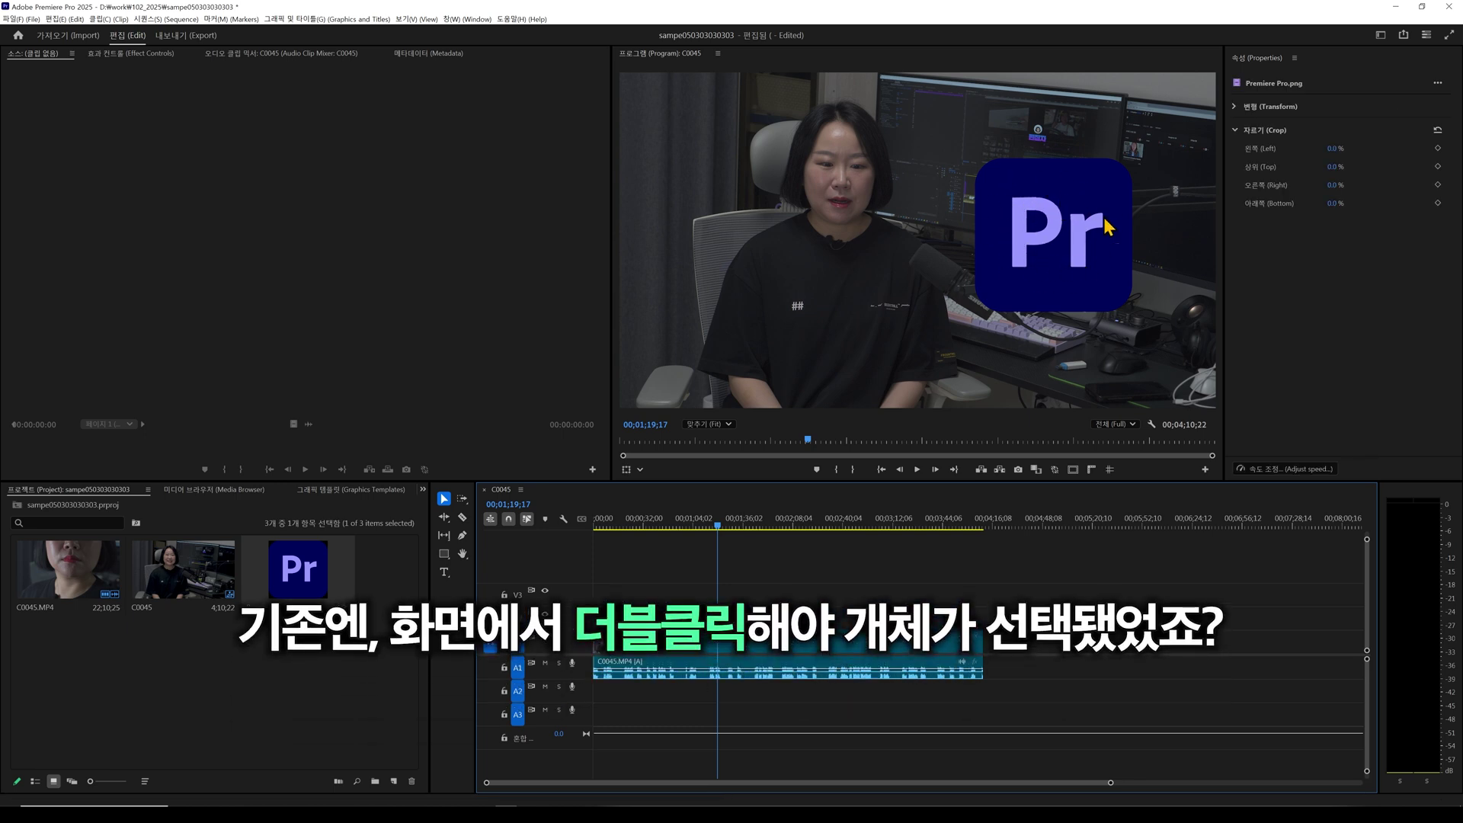
pyautogui.click(1027, 216)
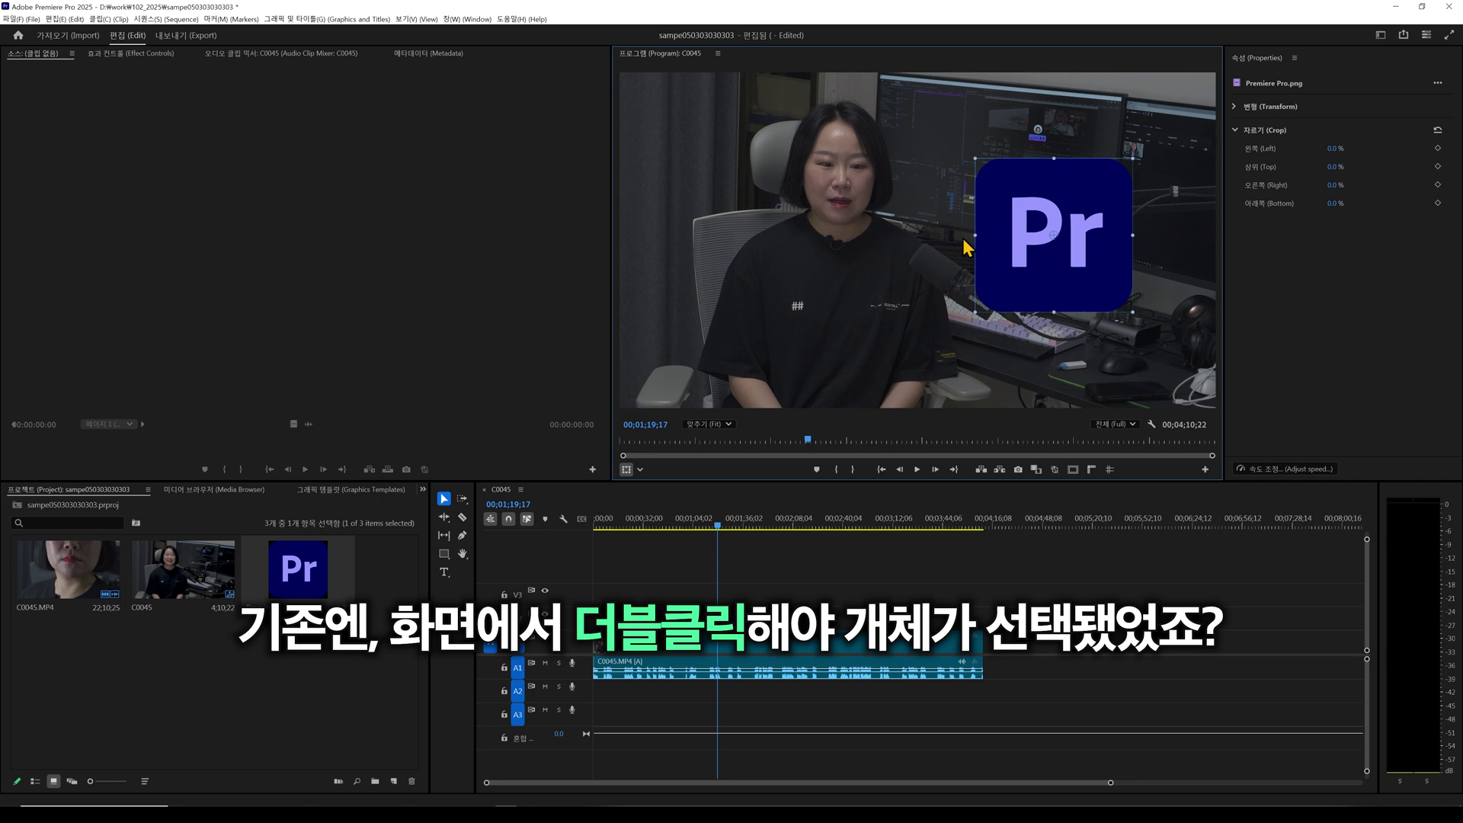
pyautogui.moveTo(976, 235)
pyautogui.mouseDown()
pyautogui.moveTo(914, 236)
pyautogui.moveTo(1036, 240)
pyautogui.moveTo(948, 246)
pyautogui.moveTo(974, 235)
pyautogui.mouseUp()
pyautogui.click(787, 576)
pyautogui.click(1063, 295)
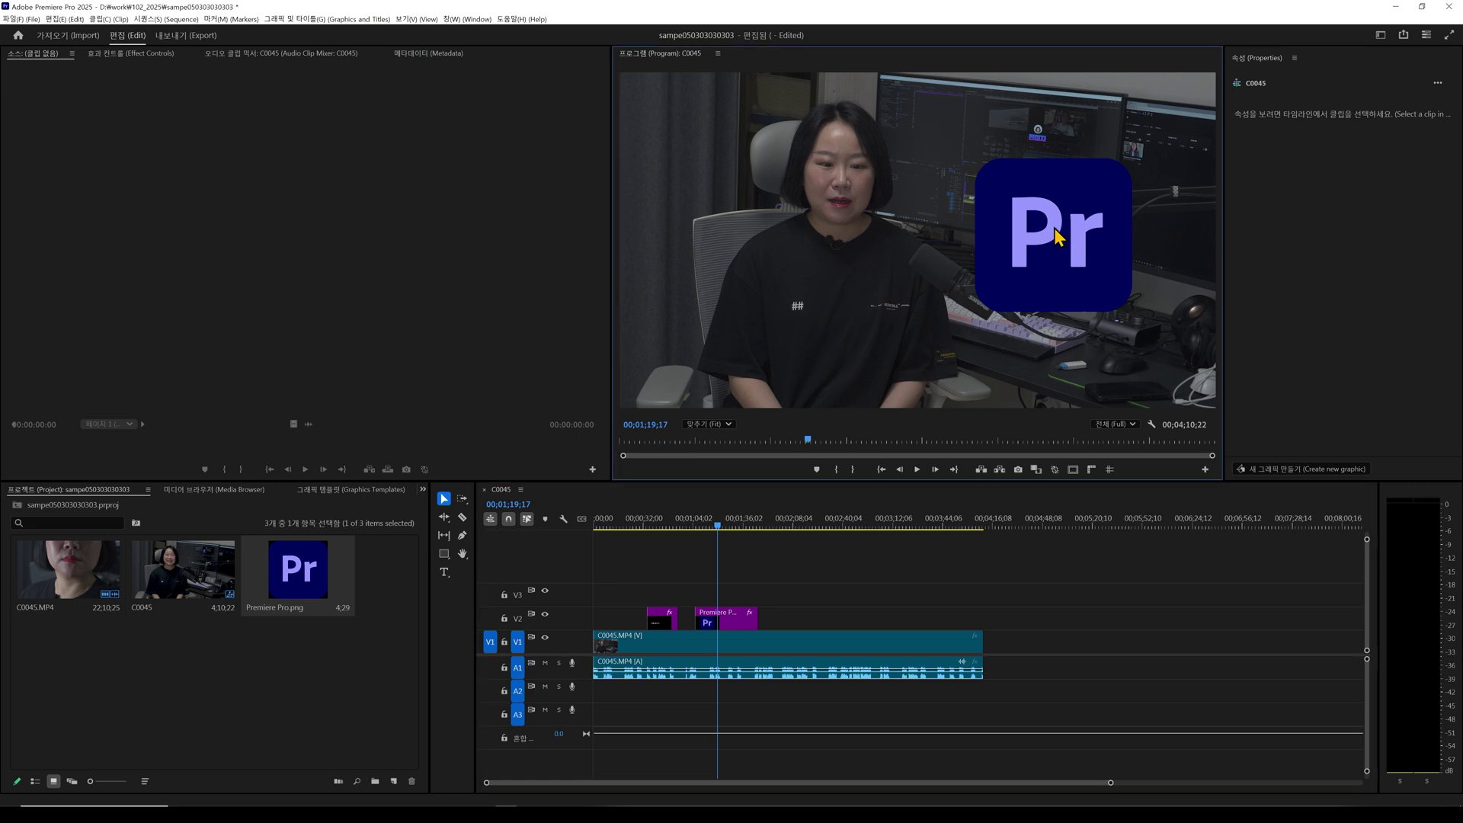
# Move the 프리미어프로 title clip to track V3 above the Premiere Pro.png clip and try selecting it in the Program monitor.
pyautogui.click(661, 622)
pyautogui.moveTo(663, 626); pyautogui.dragTo(723, 604)
pyautogui.click(794, 348)
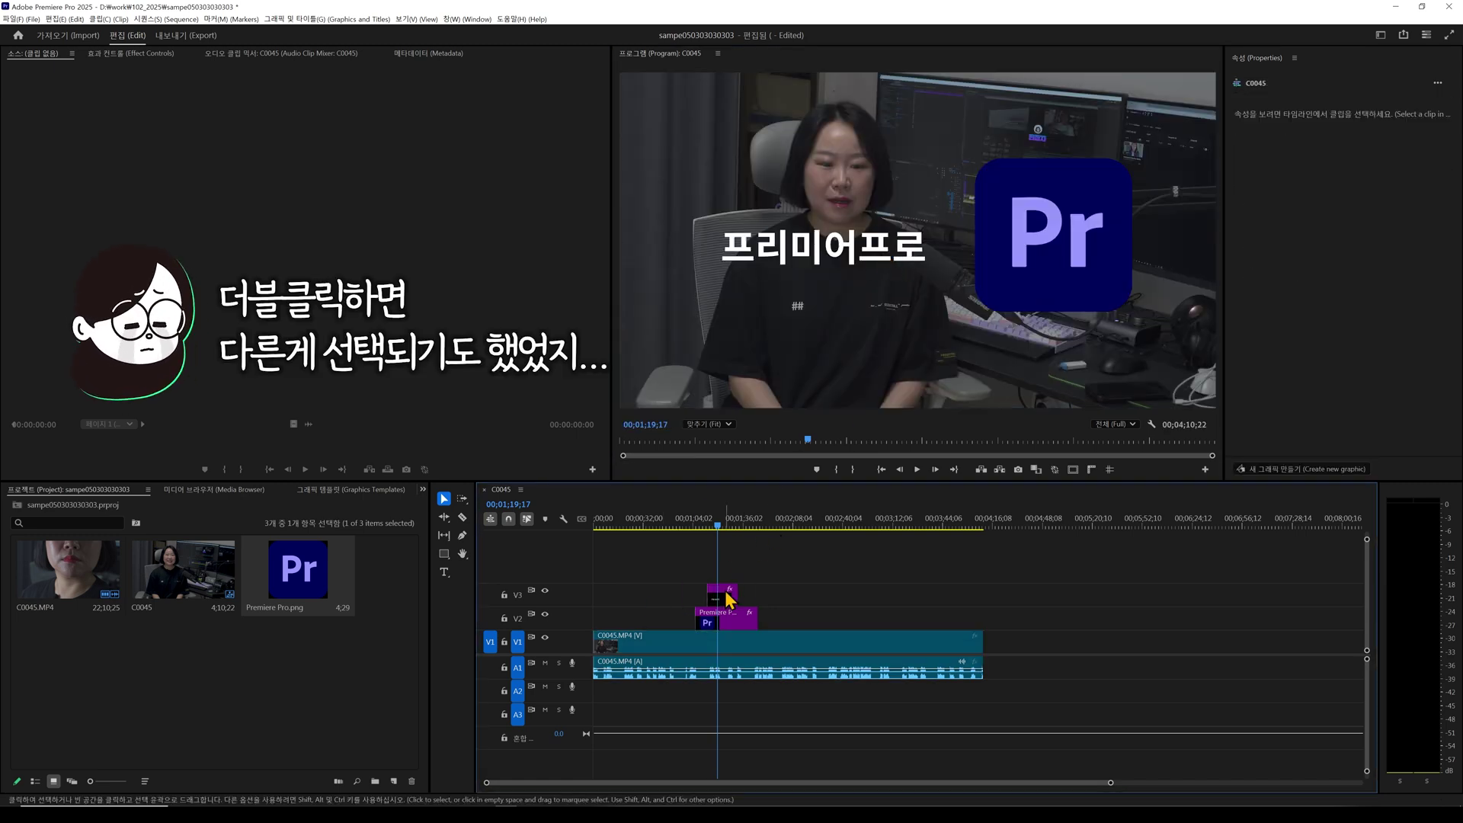
pyautogui.click(838, 252)
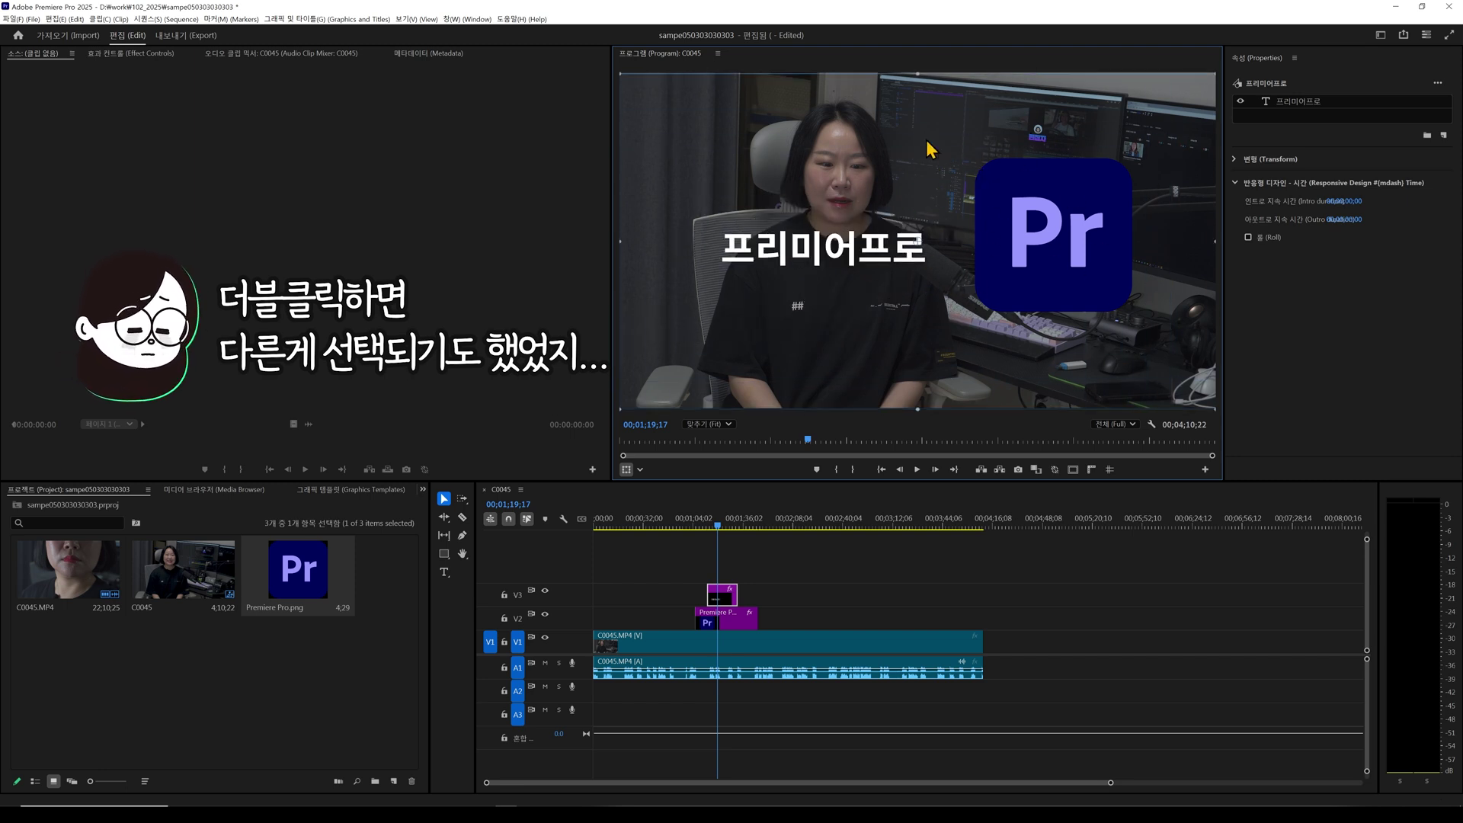
pyautogui.click(743, 556)
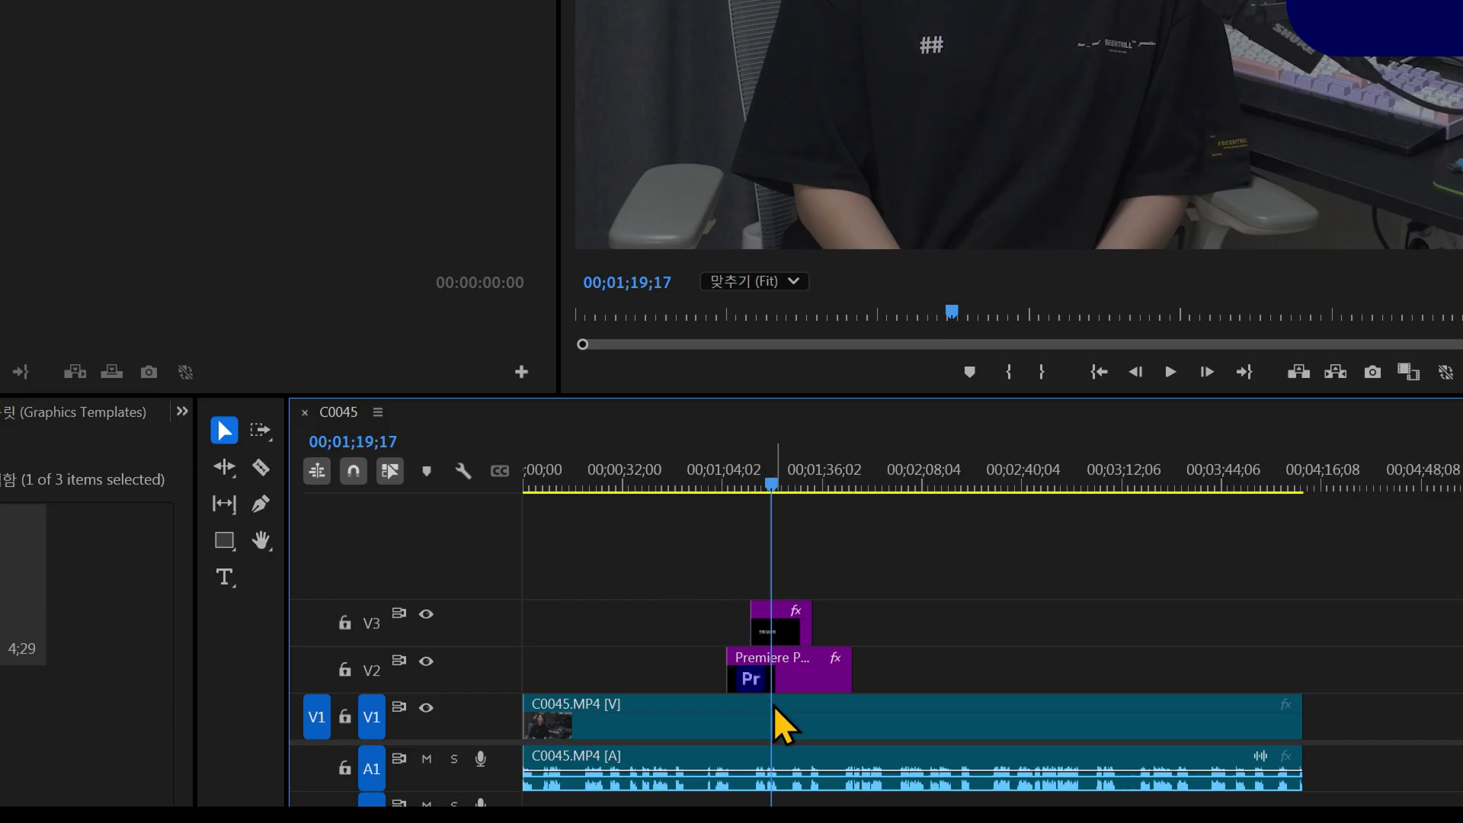
# Turn on direct selection and move the C0045.MP4 video left and slightly up in the frame.
pyautogui.click(627, 470)
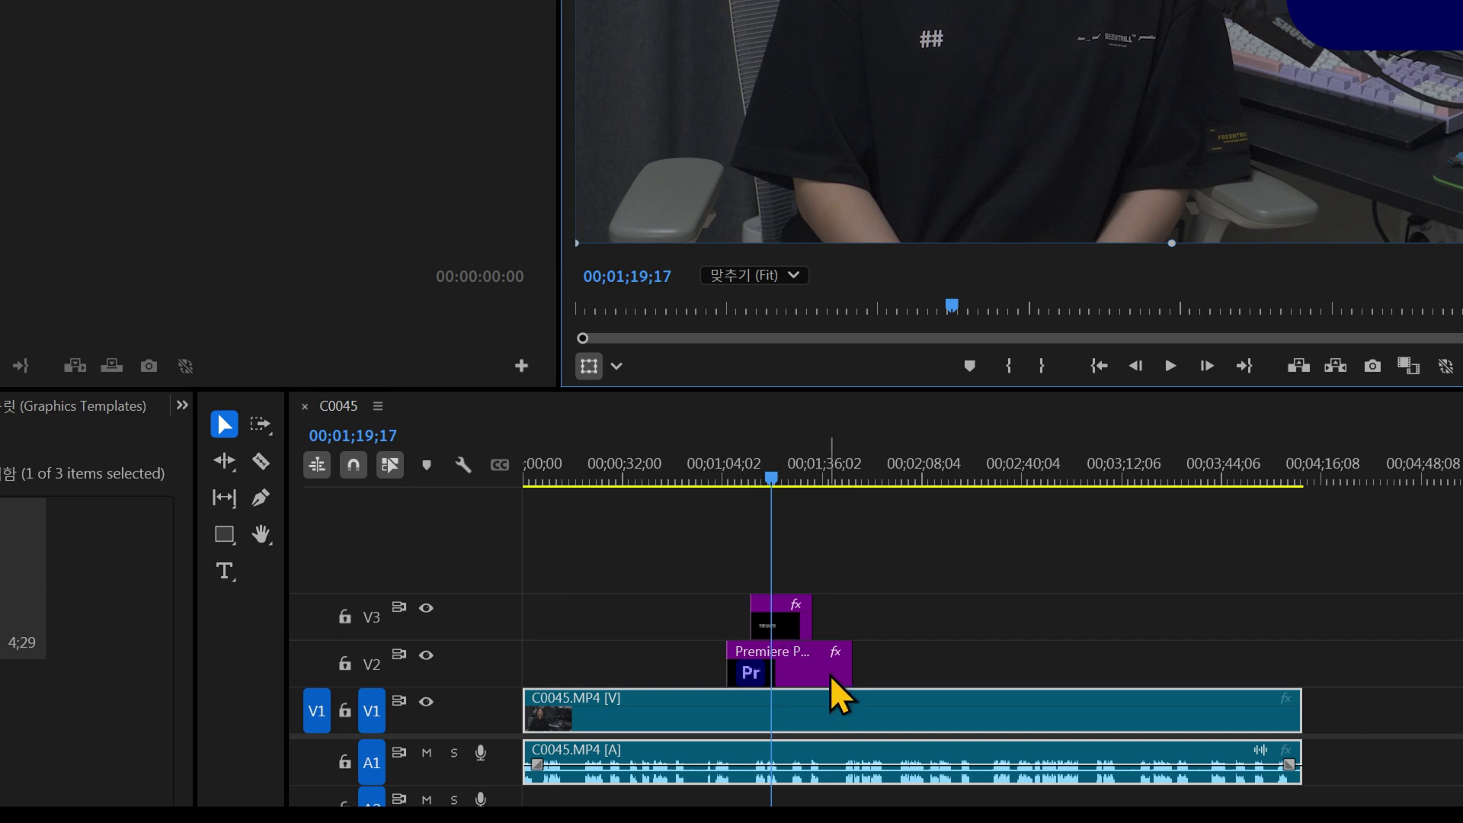
pyautogui.click(779, 680)
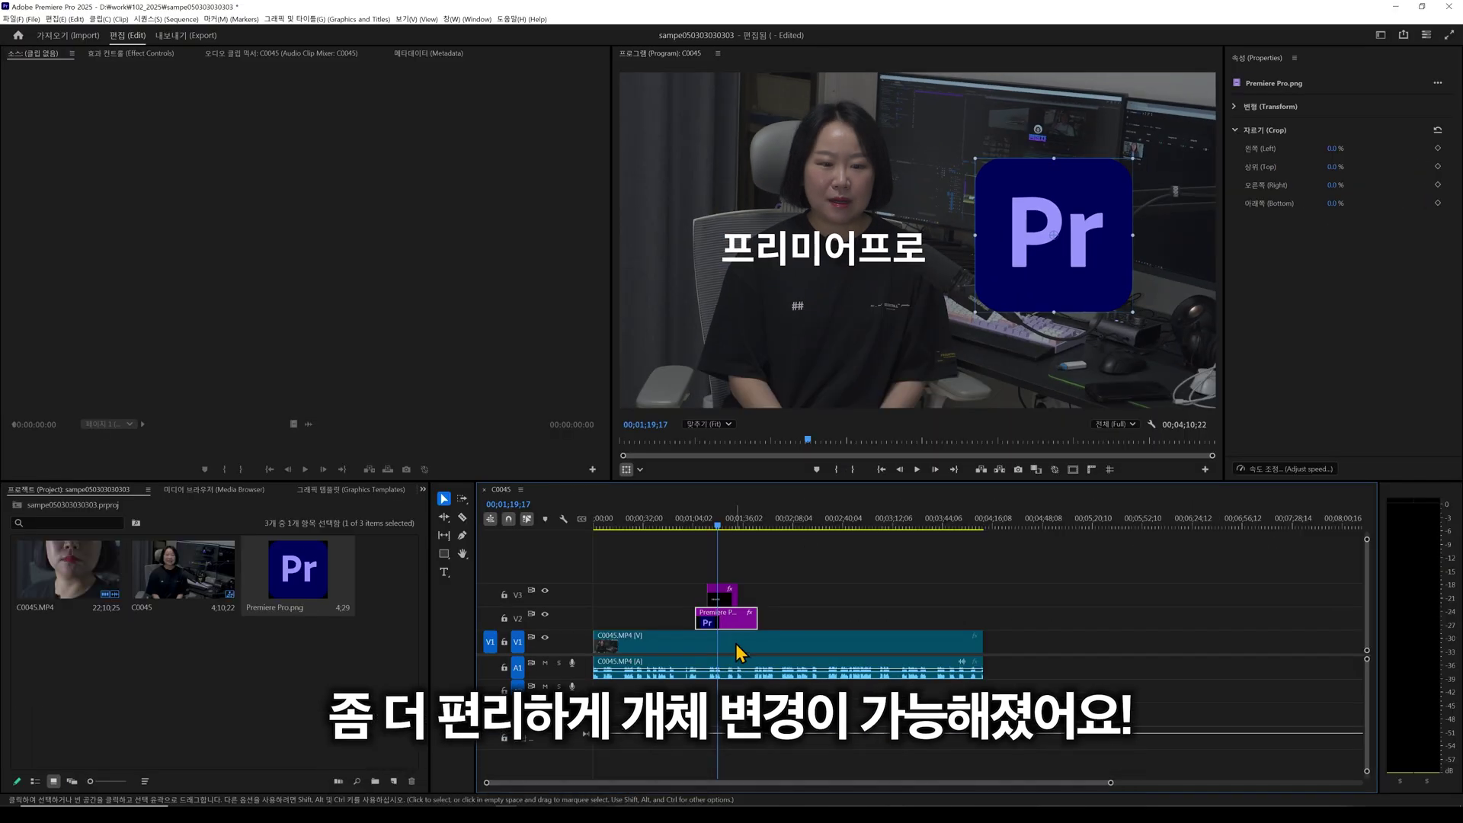
pyautogui.click(736, 644)
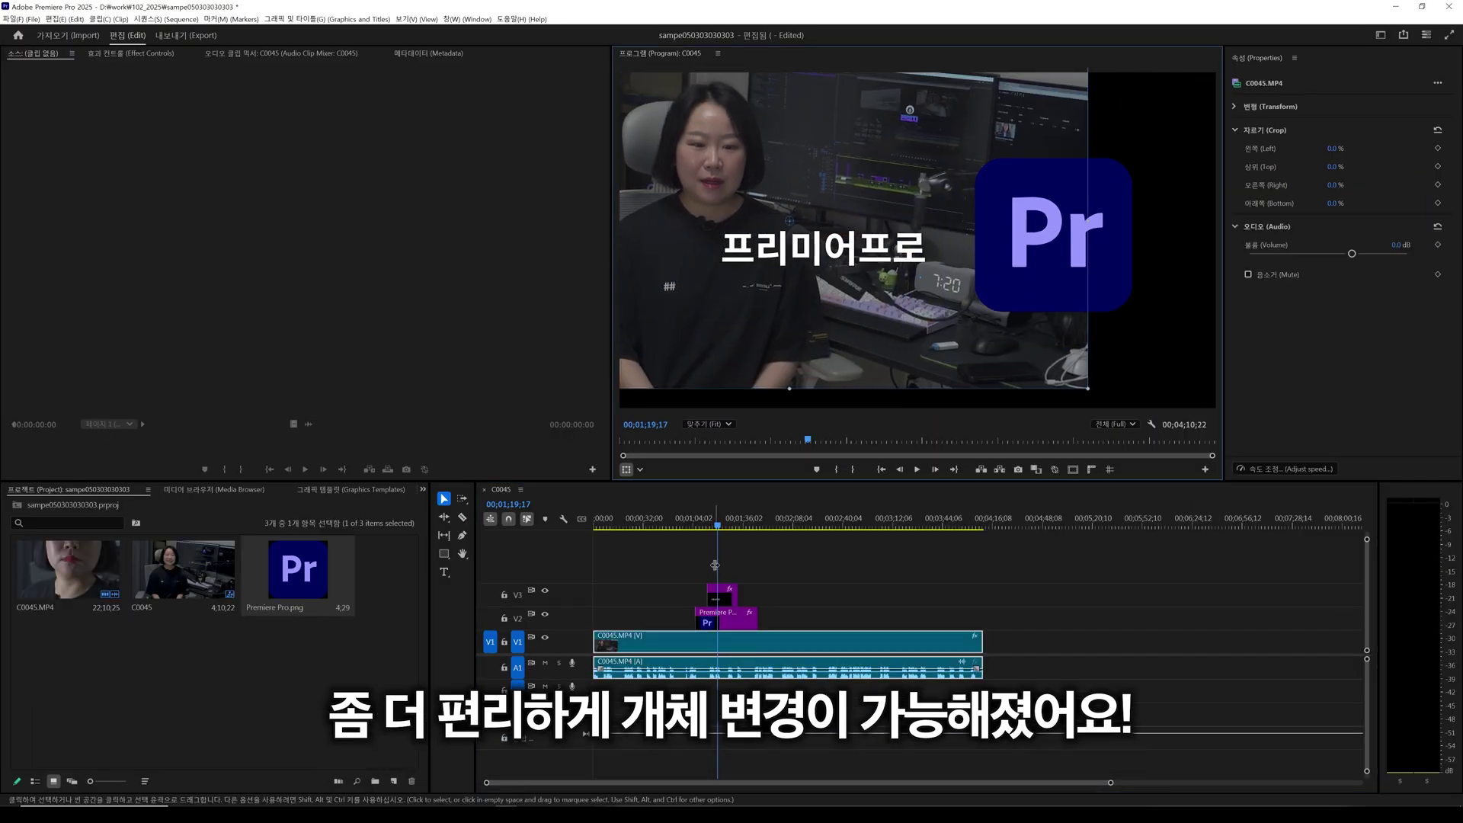
# Shrink and raise the Premiere Pro logo, and move the C0045.MP4 video back toward the frame's center.
pyautogui.click(732, 617)
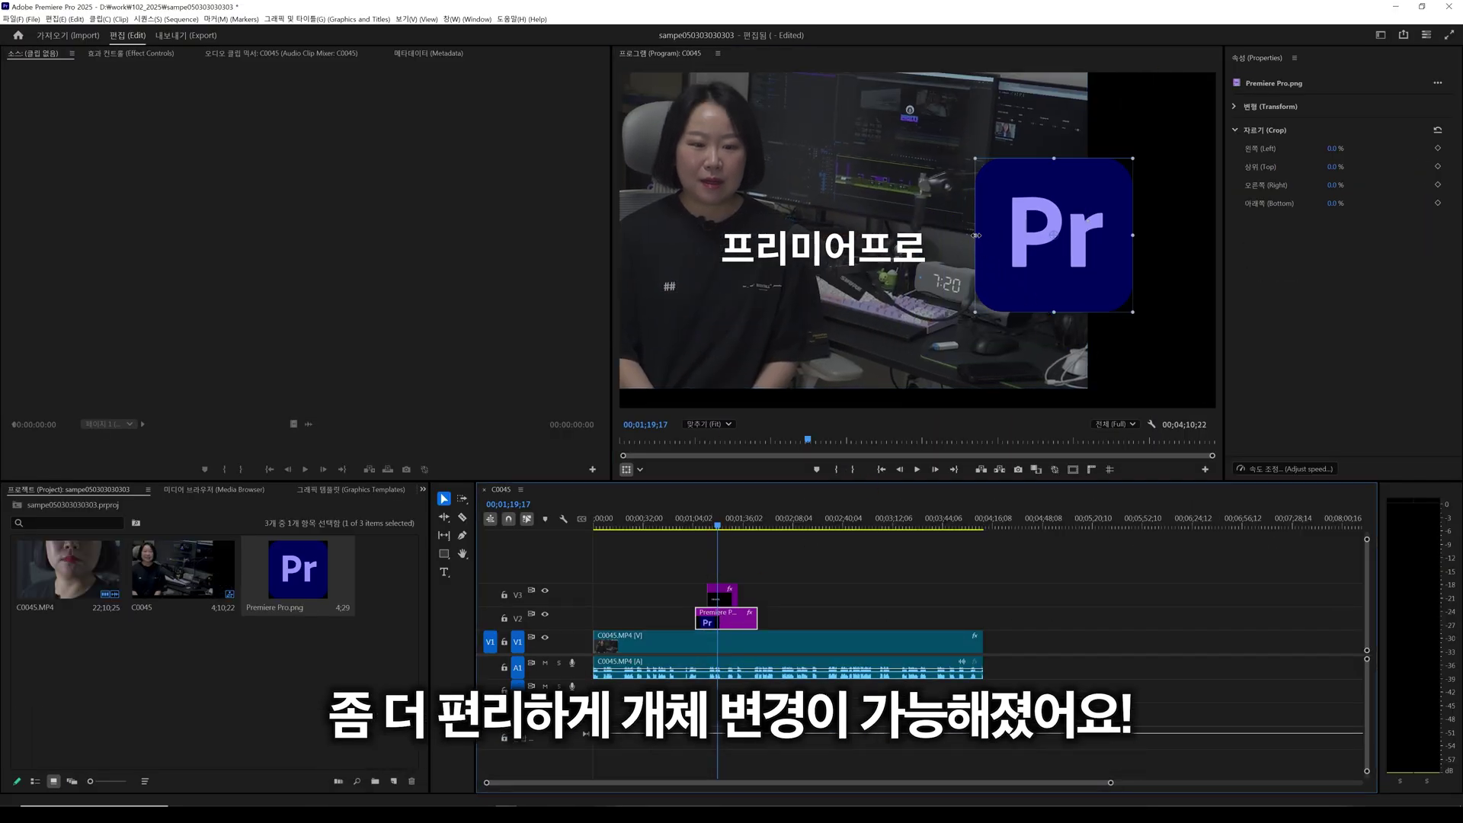
pyautogui.moveTo(976, 236); pyautogui.dragTo(970, 180)
pyautogui.click(799, 329)
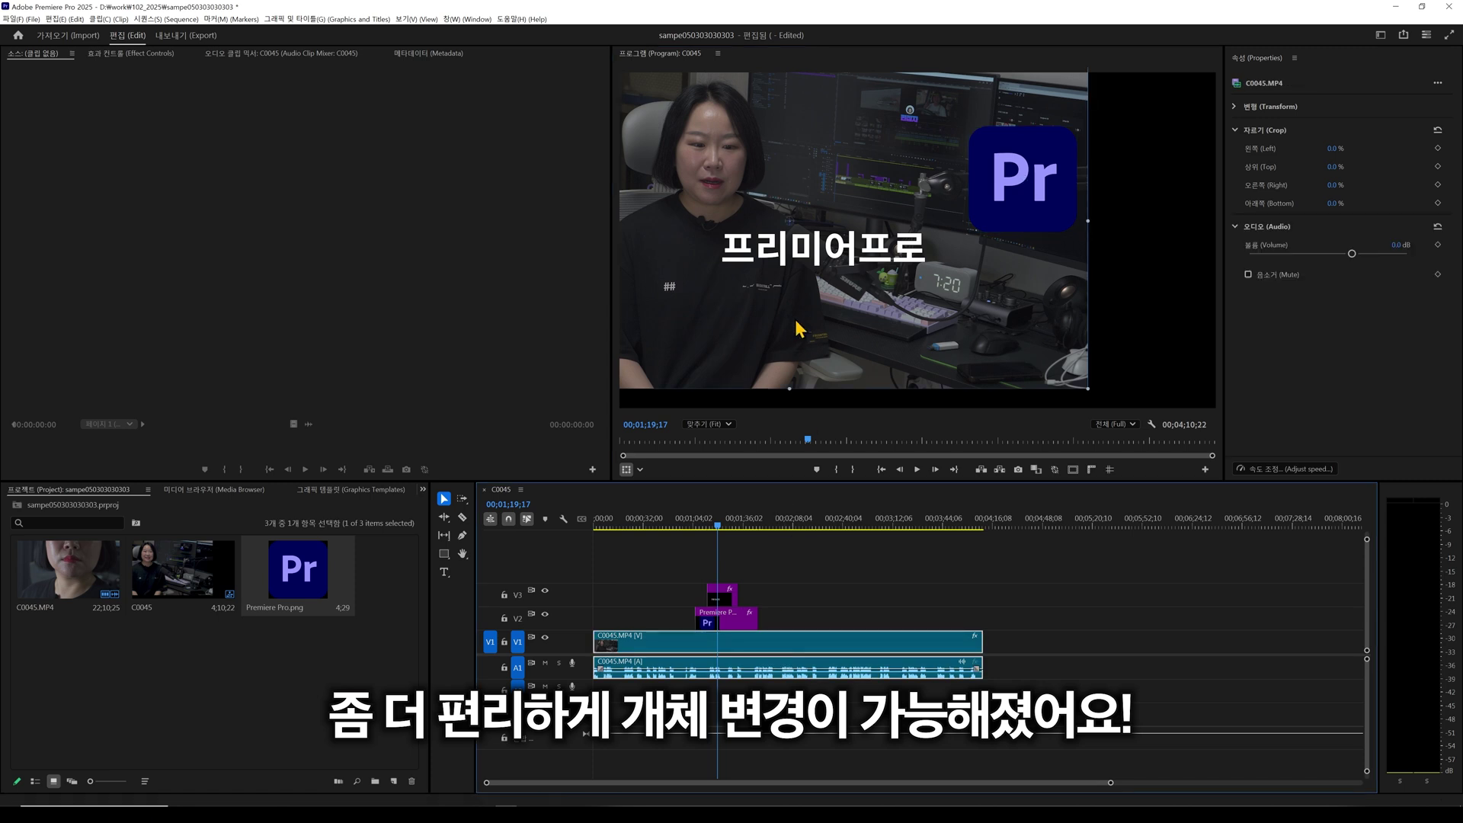
pyautogui.moveTo(799, 329); pyautogui.dragTo(921, 352)
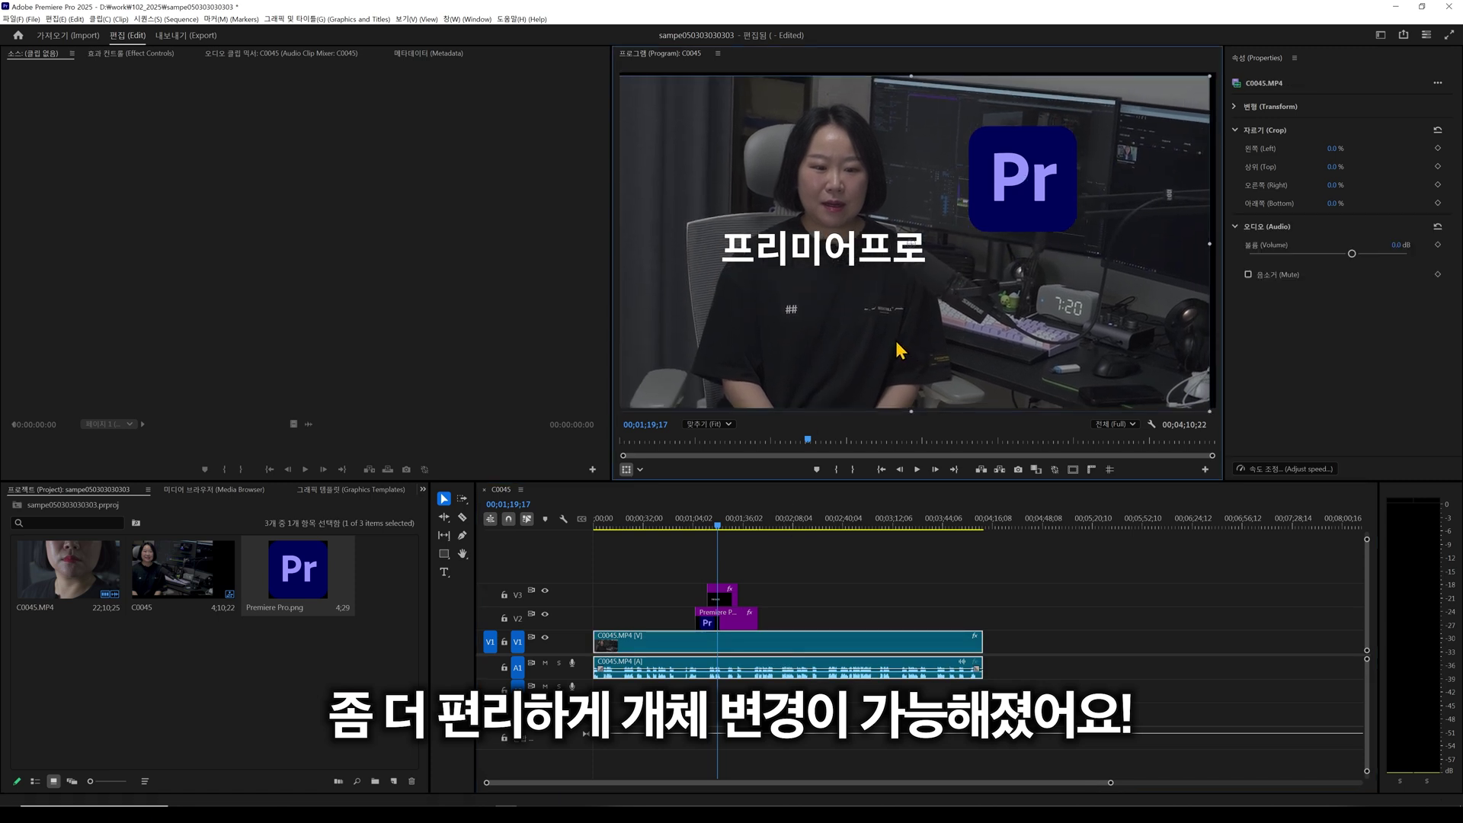
pyautogui.click(784, 571)
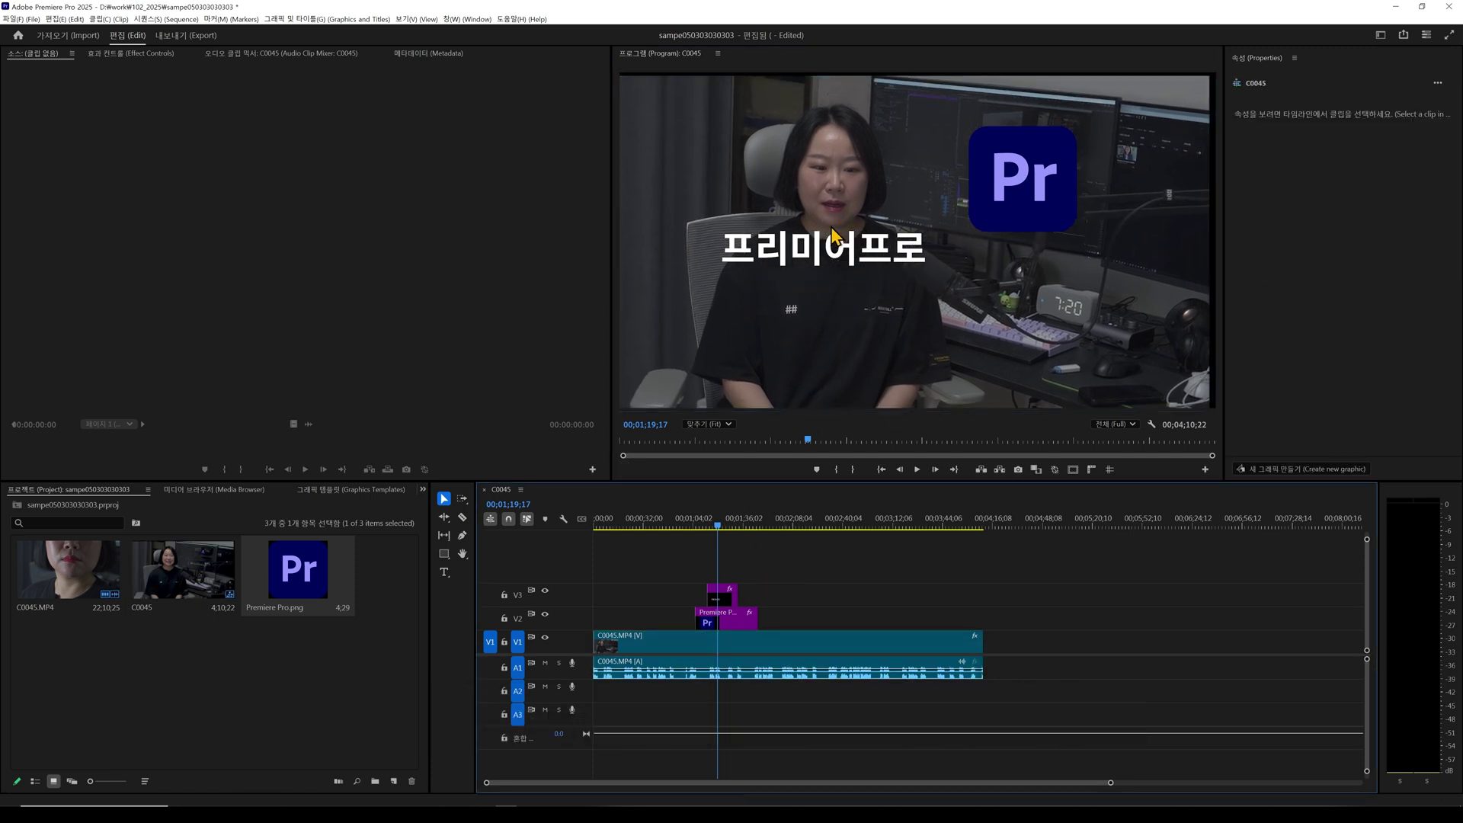
# Try to move the 프리미어프로 title in the Program monitor with its V3 clip selected.
pyautogui.click(722, 595)
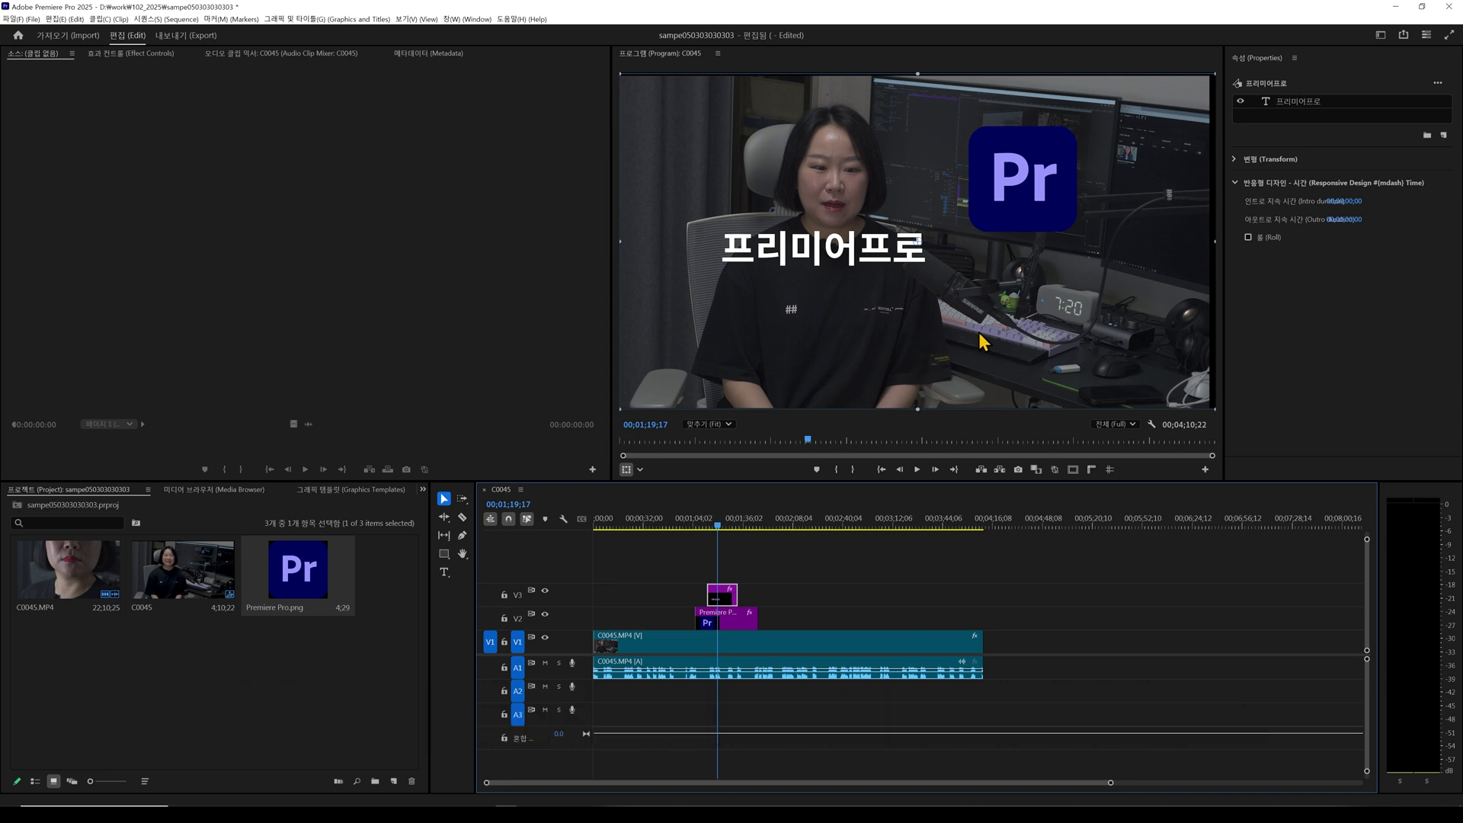
pyautogui.moveTo(892, 353)
pyautogui.mouseDown()
pyautogui.moveTo(963, 405)
pyautogui.moveTo(958, 359)
pyautogui.moveTo(900, 372)
pyautogui.mouseUp()
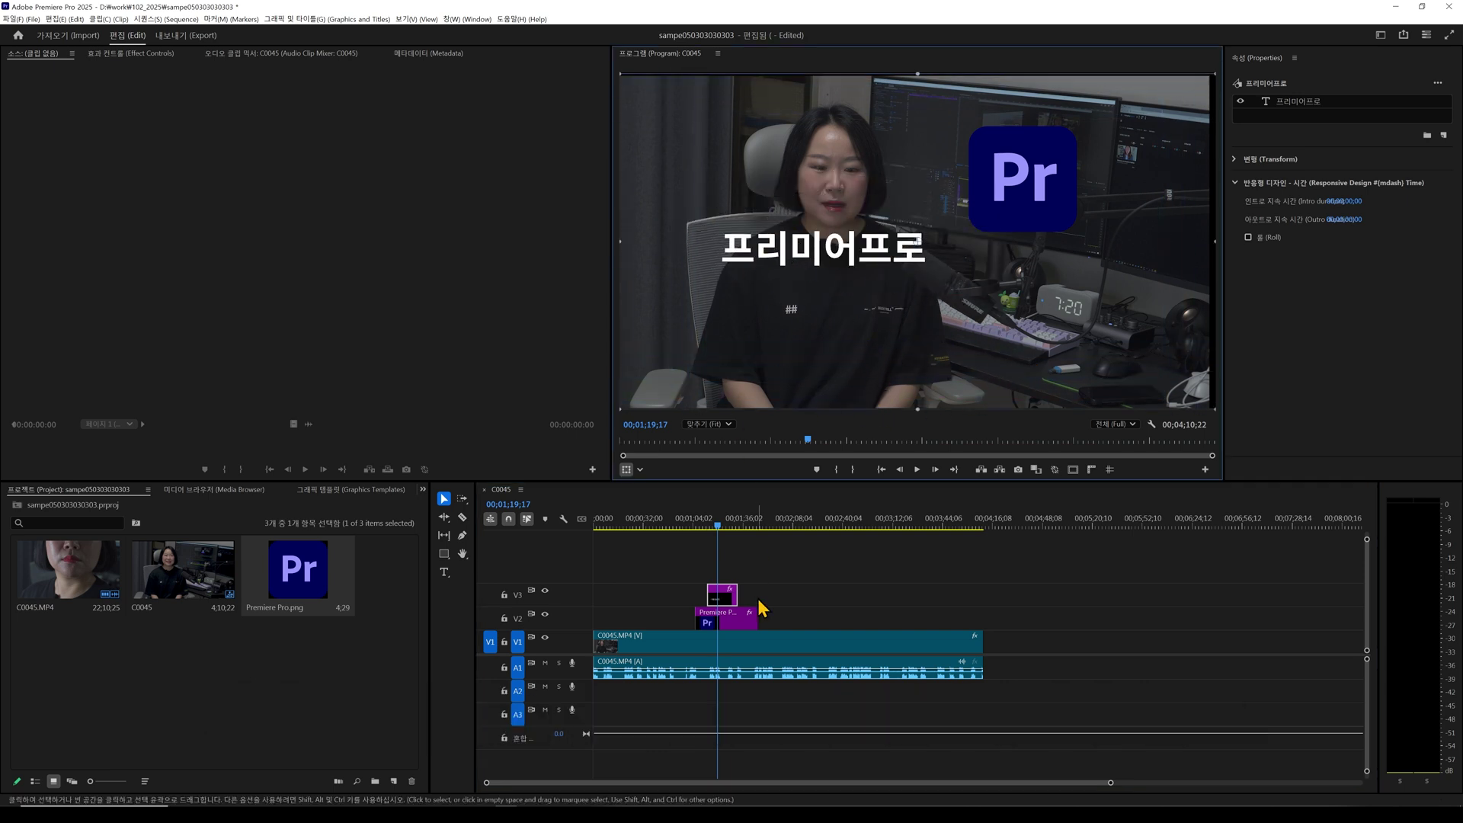
pyautogui.click(781, 583)
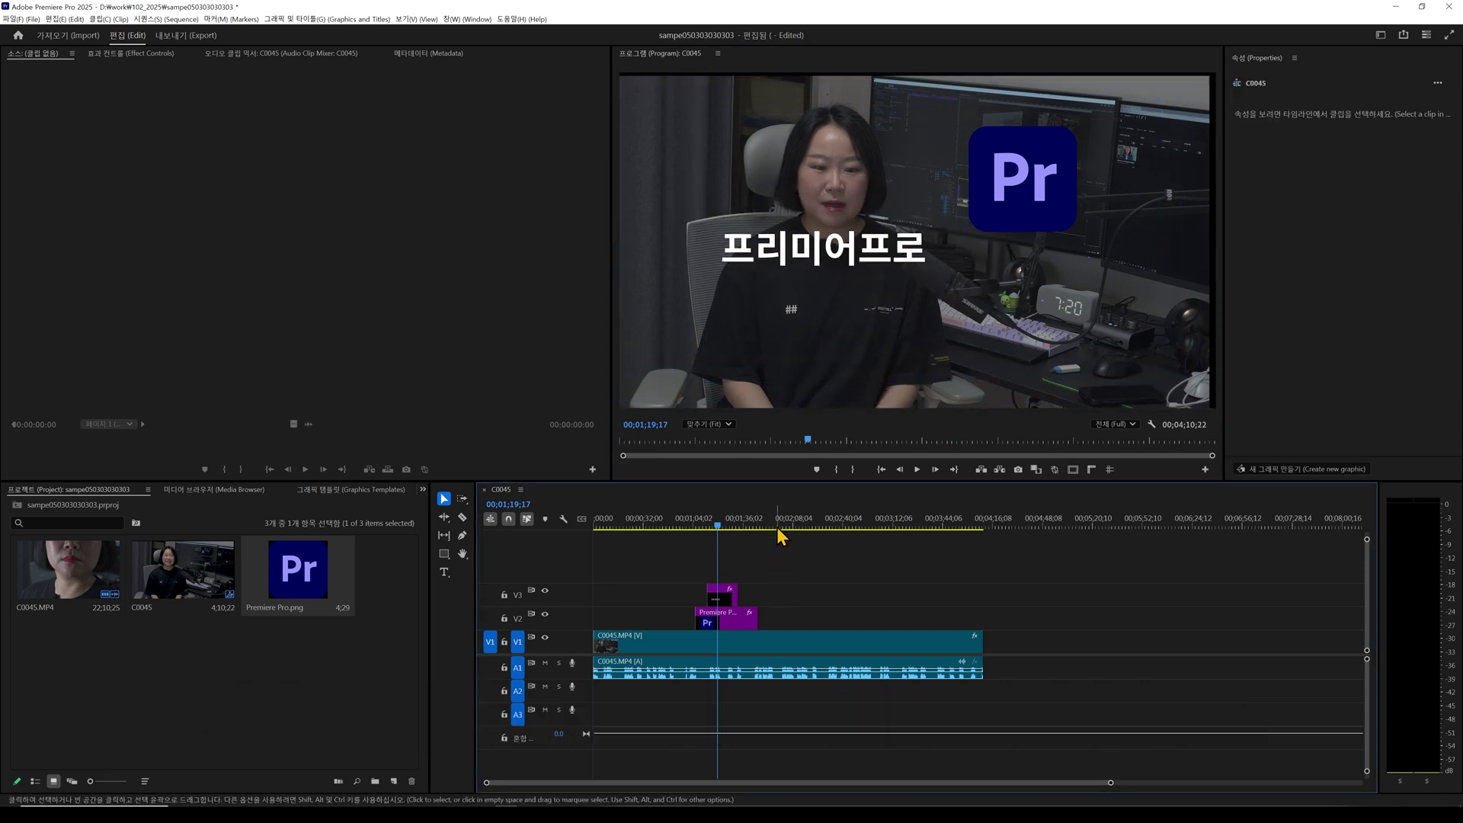
# Select the 프리미어프로 text layer directly in the Program monitor and shift it slightly right.
pyautogui.click(769, 257)
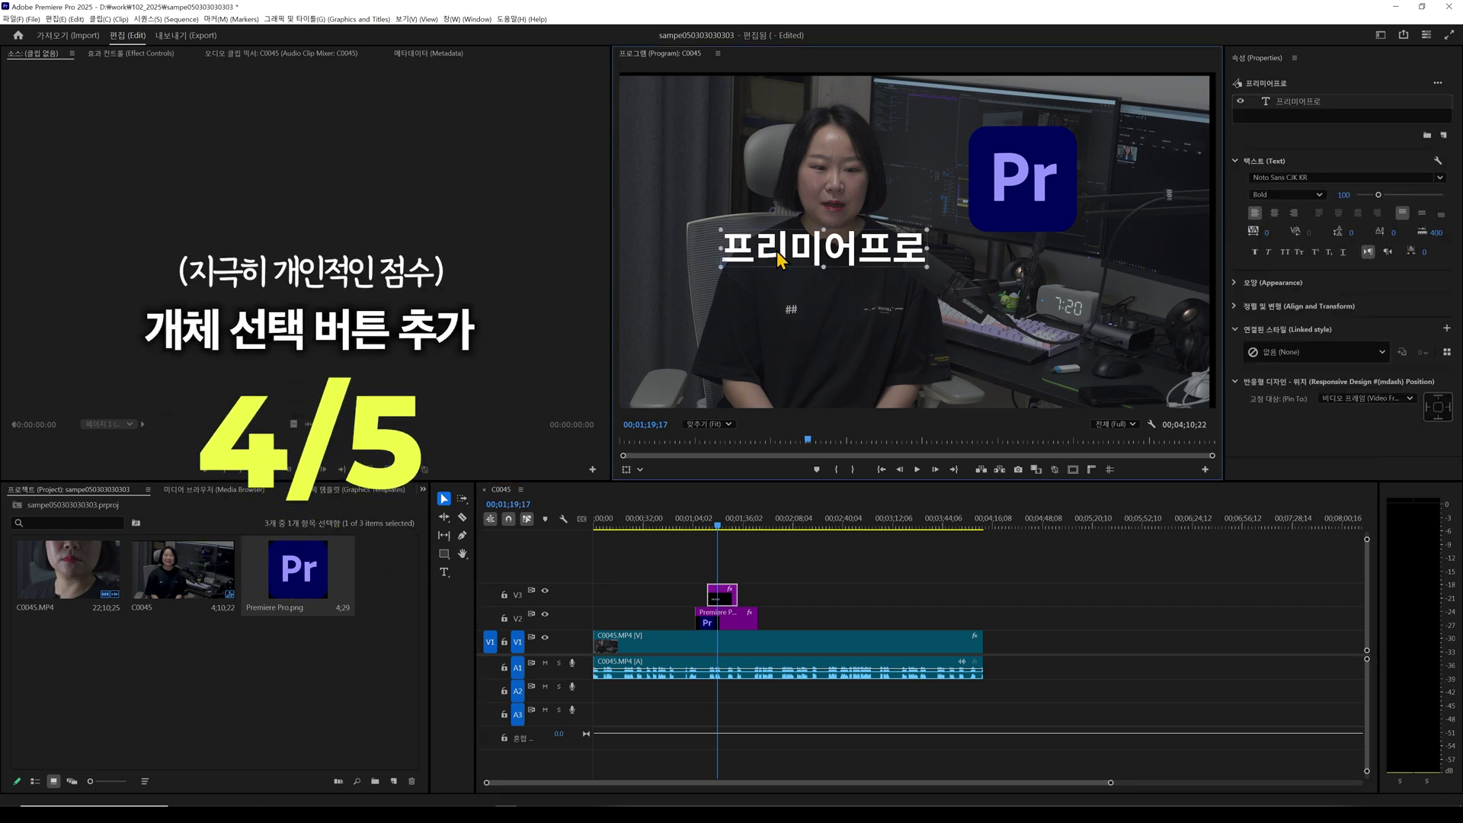
pyautogui.moveTo(779, 259); pyautogui.dragTo(817, 263)
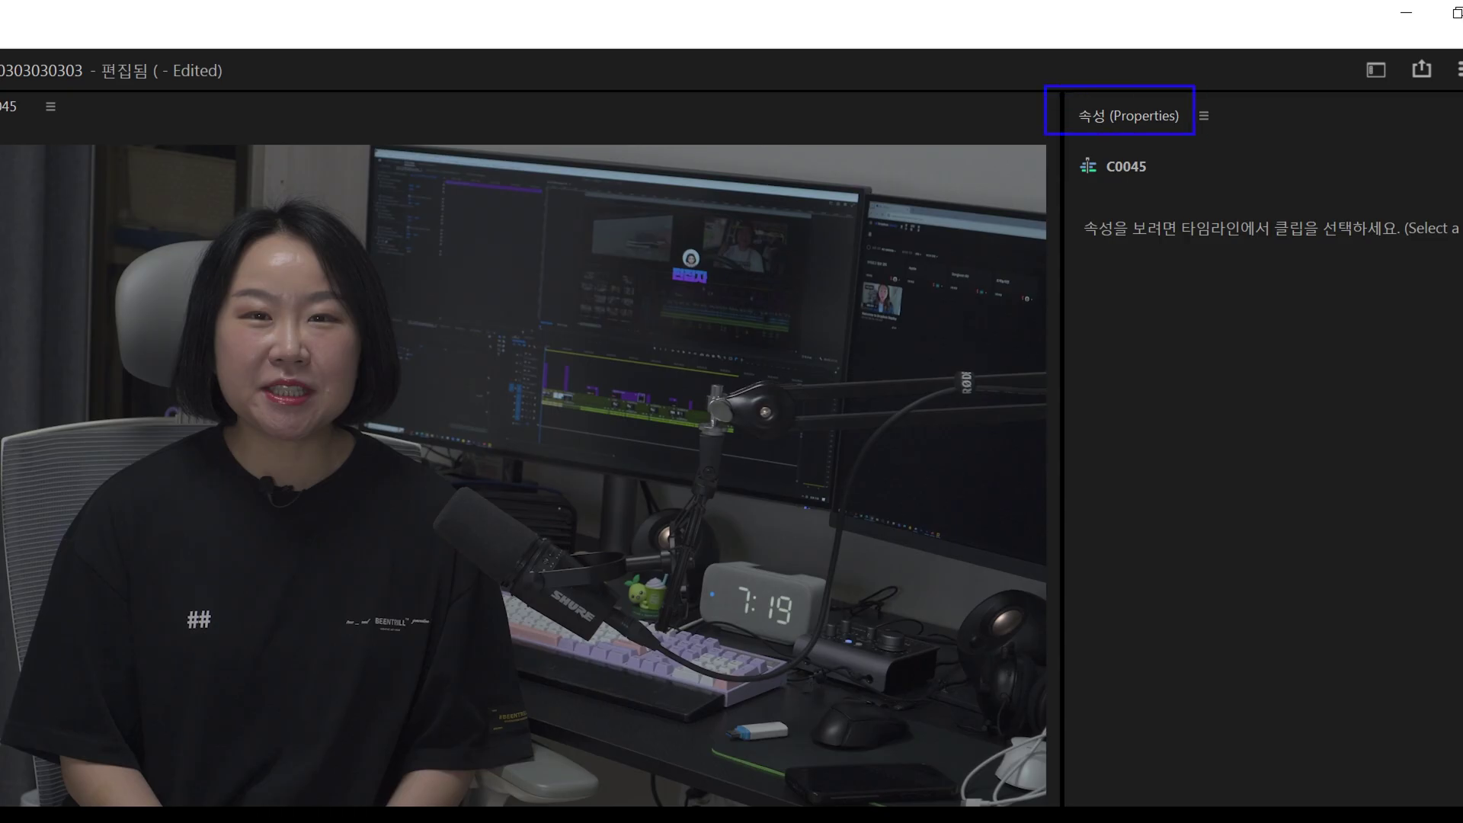
pyautogui.moveTo(1171, 378)
pyautogui.mouseDown()
pyautogui.moveTo(1091, 237)
pyautogui.moveTo(1004, 160)
pyautogui.moveTo(1030, 132)
pyautogui.mouseUp()
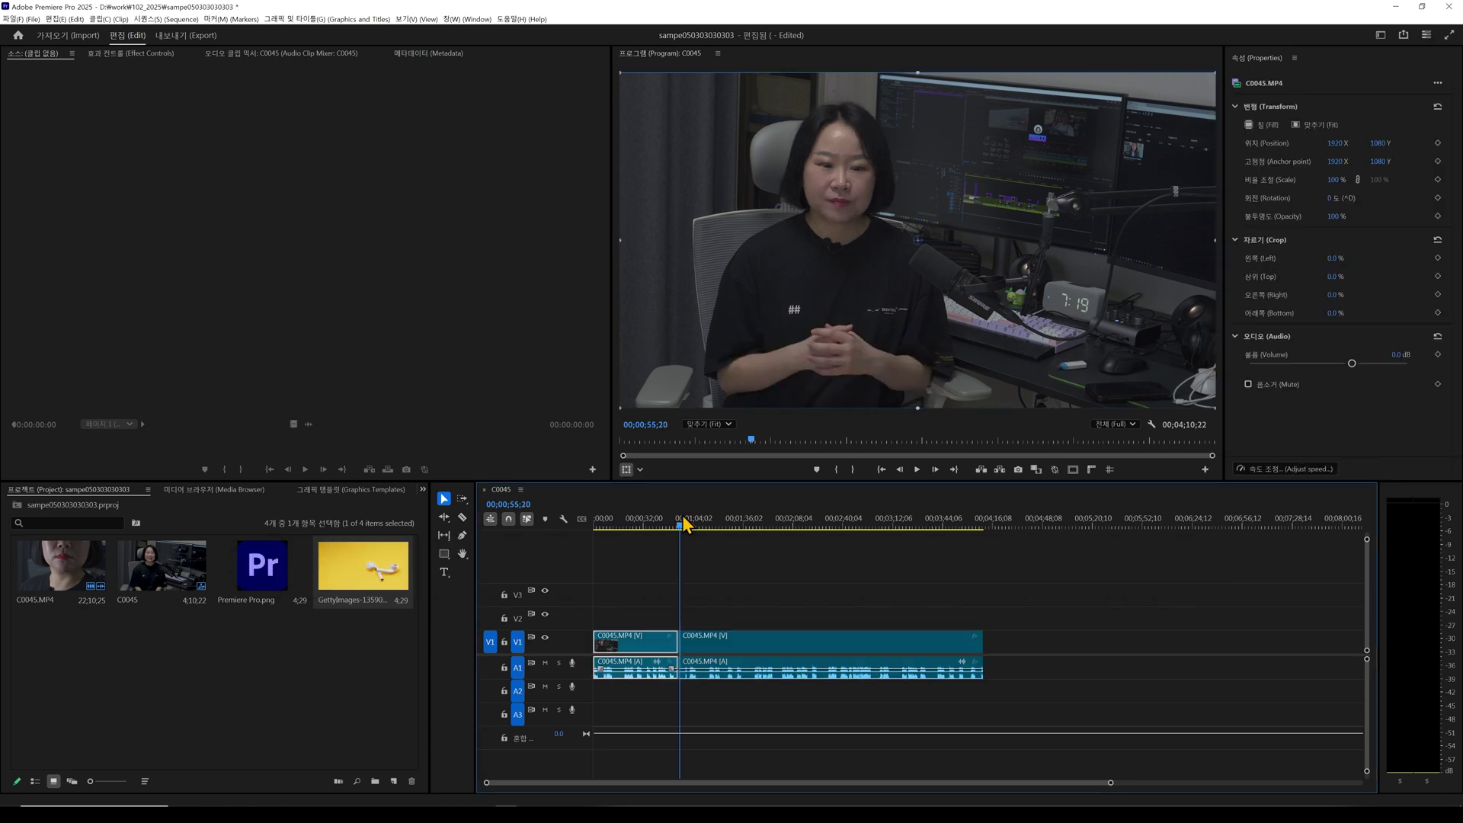
# Split the C0045.MP4 clip at three more points, the last at 00;01;57;20, and select its second piece with the playhead at 00;01;10;23.
pyautogui.moveTo(682, 526); pyautogui.dragTo(778, 527)
pyautogui.hotkey('ctrl', 'k')
pyautogui.hotkey('ctrl', 'k')
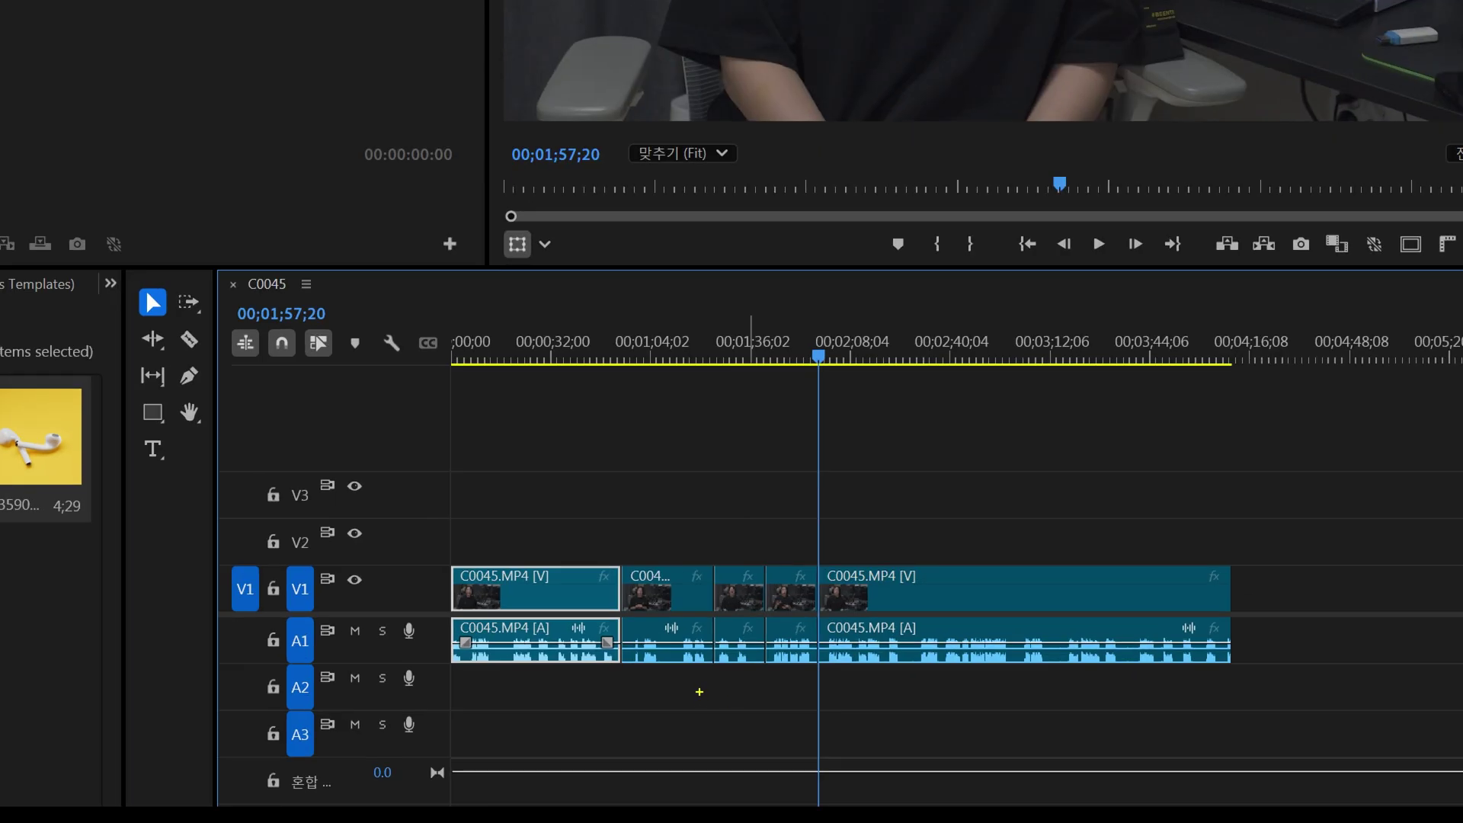
pyautogui.moveTo(700, 691)
pyautogui.mouseDown()
pyautogui.moveTo(624, 609)
pyautogui.moveTo(705, 579)
pyautogui.moveTo(695, 511)
pyautogui.moveTo(769, 515)
pyautogui.moveTo(703, 525)
pyautogui.mouseUp()
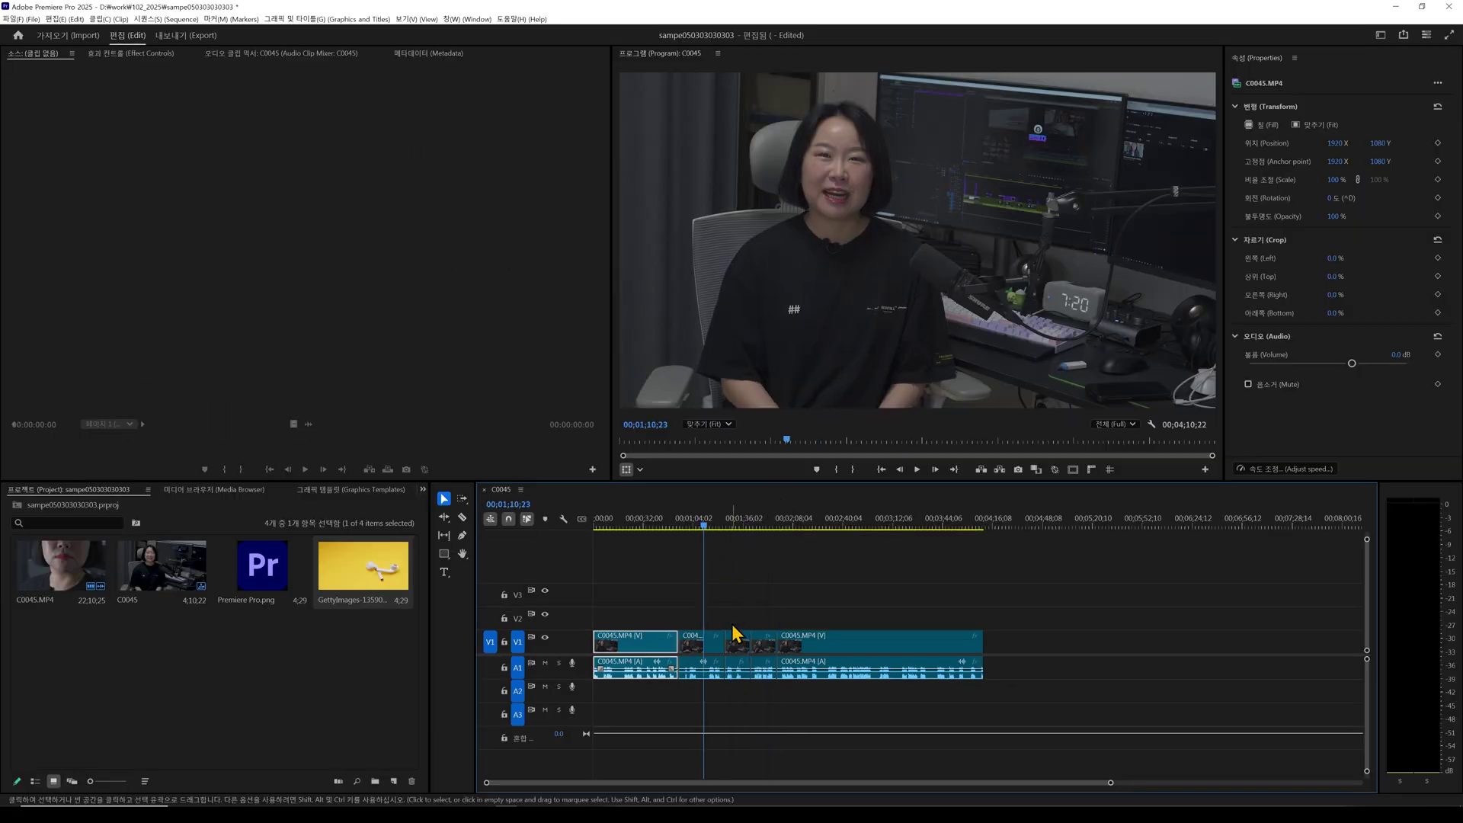
pyautogui.click(702, 652)
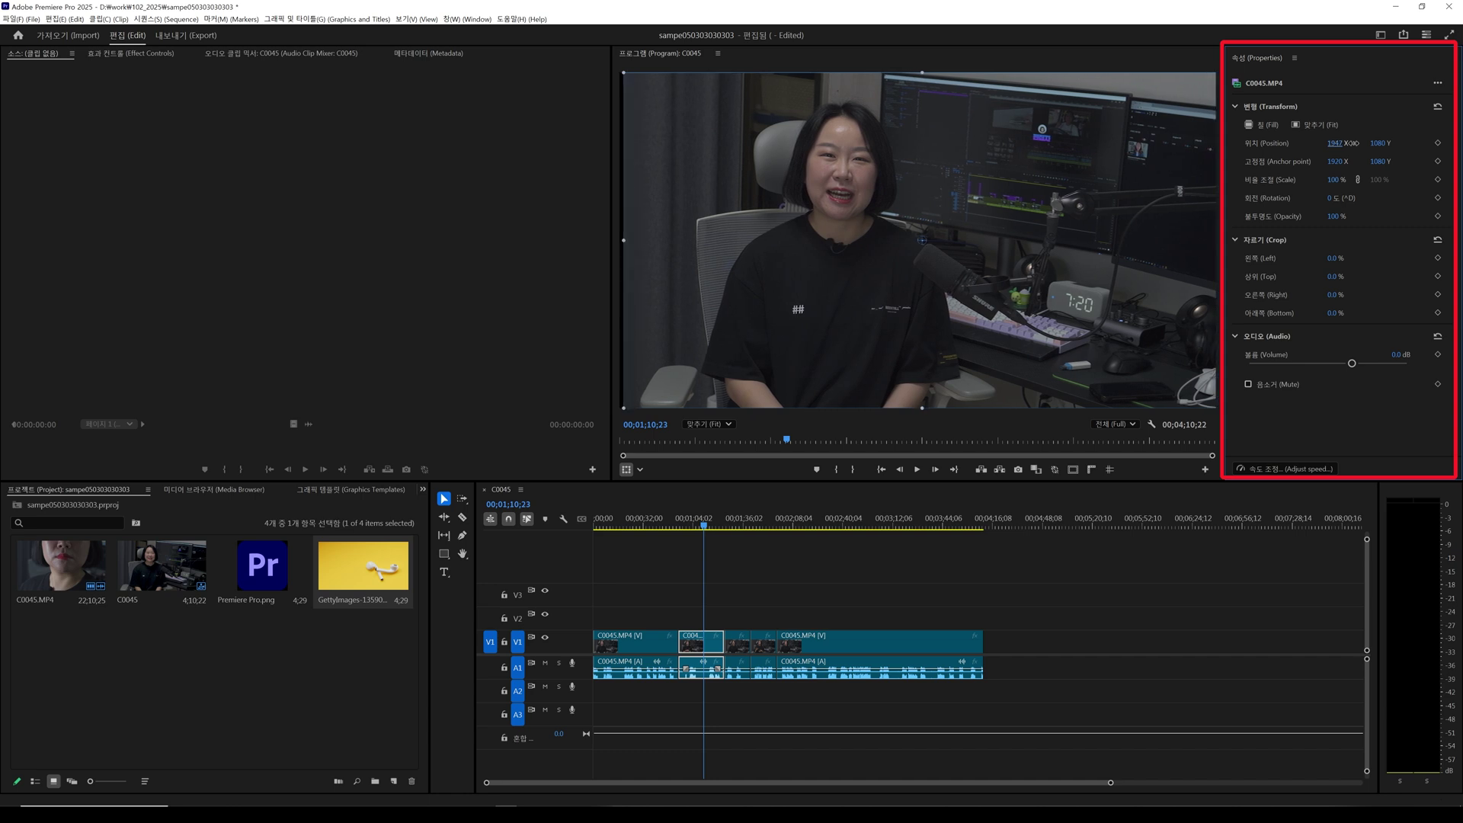
# Try changing the selected clip's horizontal position and its rotation in the Properties panel, undoing each change.
pyautogui.moveTo(1376, 144); pyautogui.dragTo(1322, 144)
pyautogui.hotkey('ctrl', 'z')
pyautogui.moveTo(1331, 198); pyautogui.dragTo(1366, 213)
pyautogui.hotkey('ctrl', 'z')
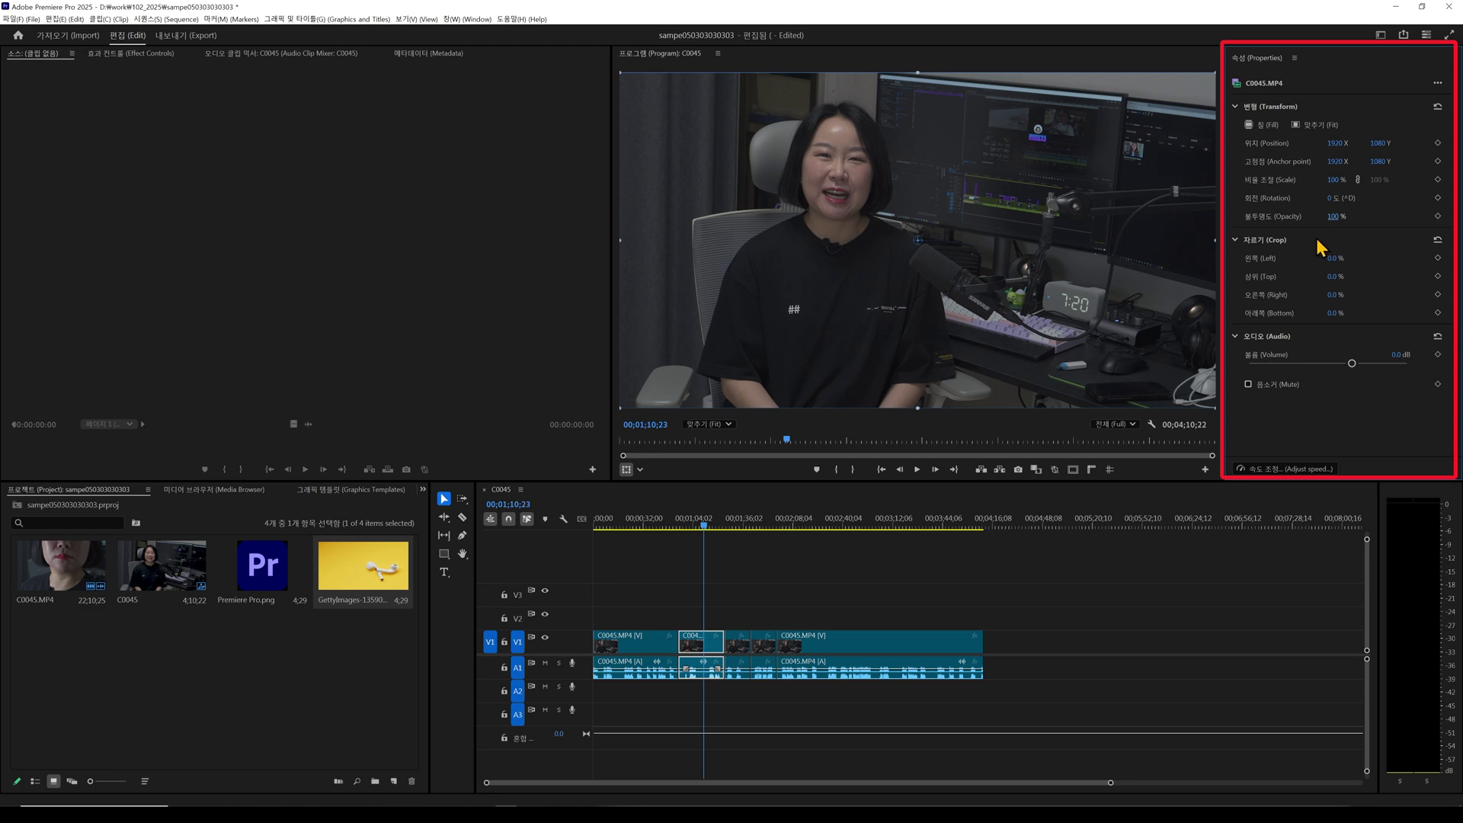
# View the clip's settings in Effect Controls, return to the Source monitor, and collapse and expand the Crop properties.
pyautogui.click(130, 53)
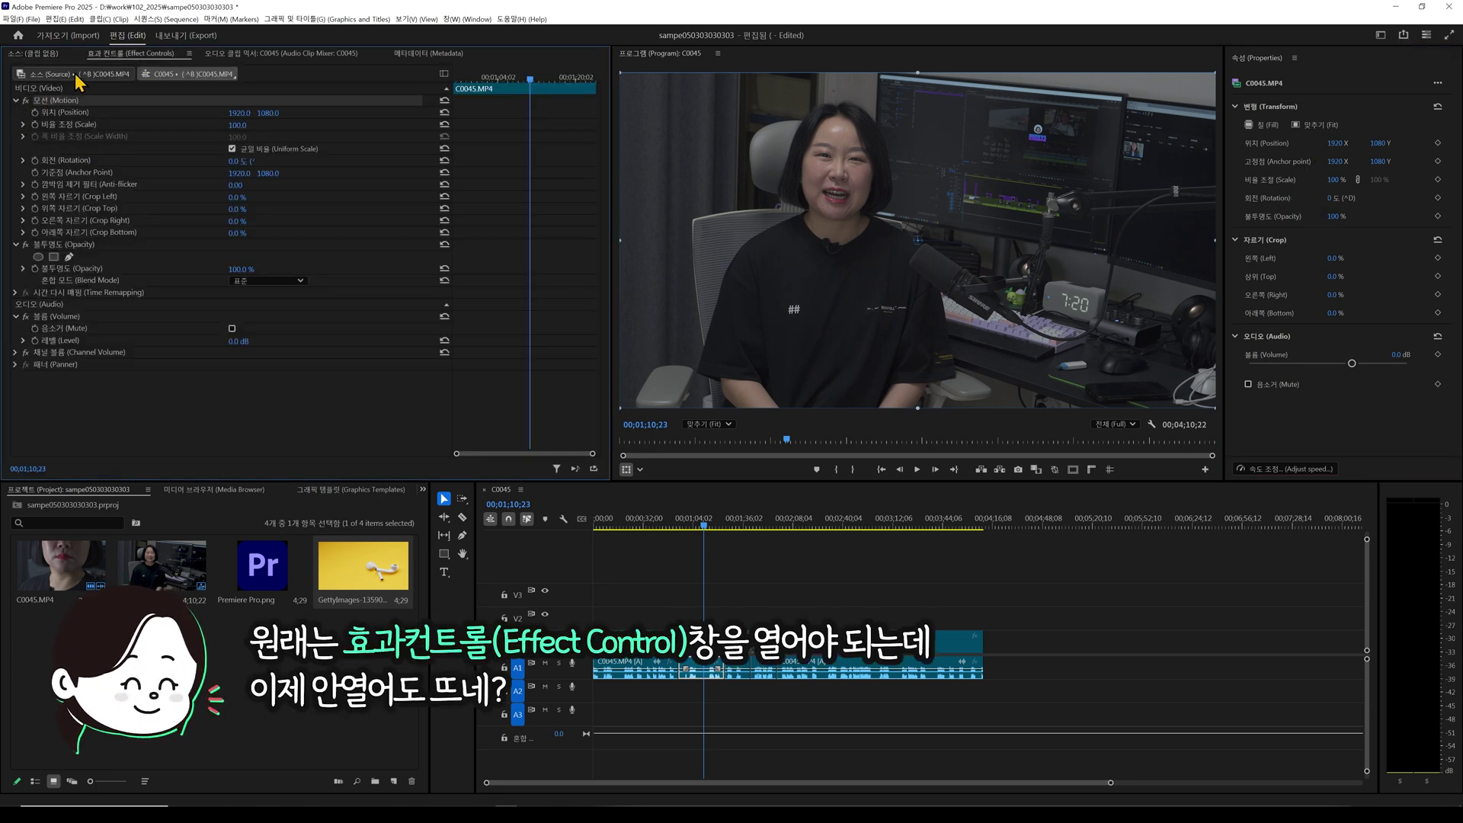
pyautogui.click(47, 55)
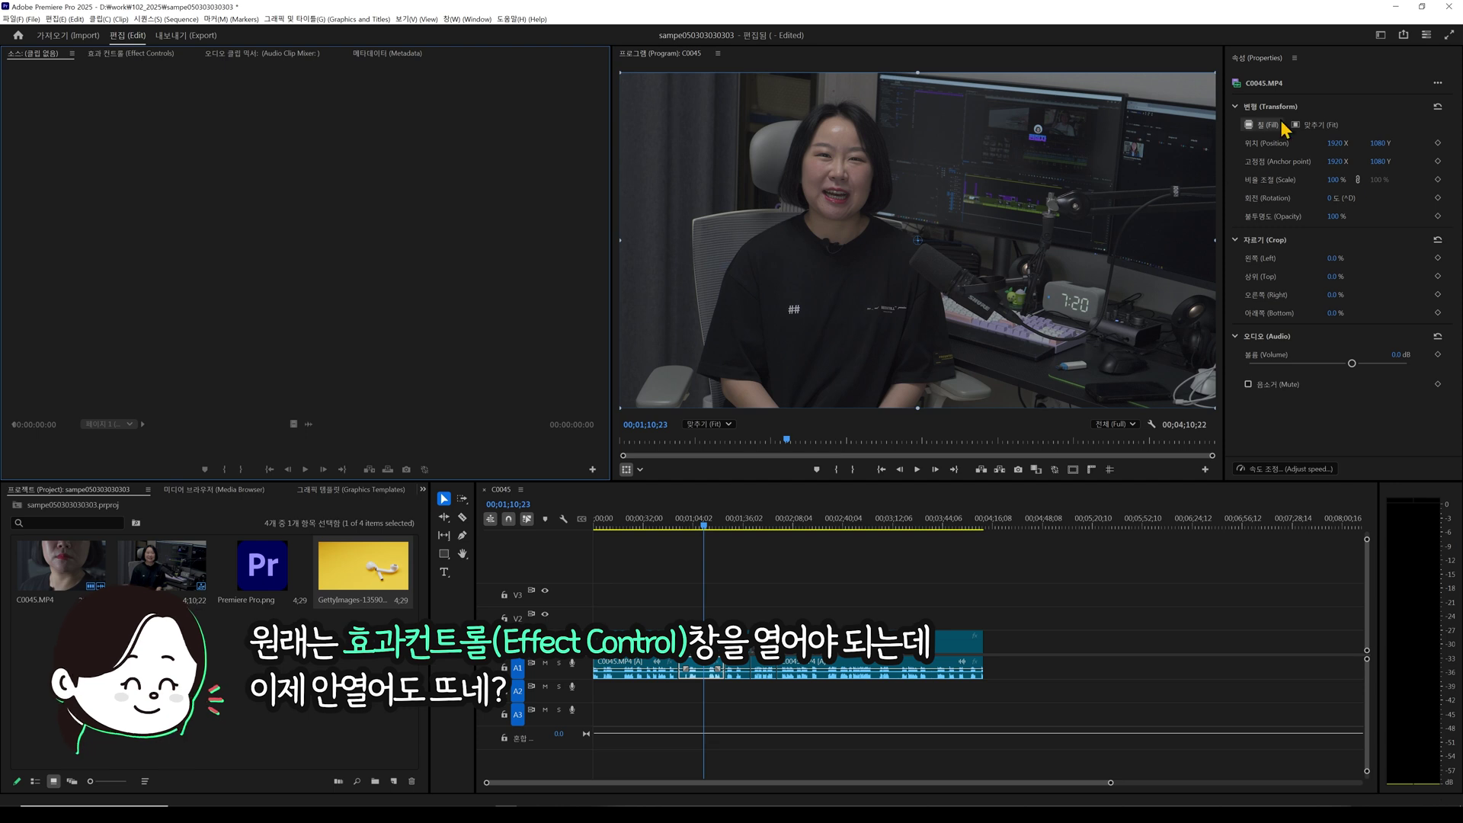
pyautogui.click(1257, 240)
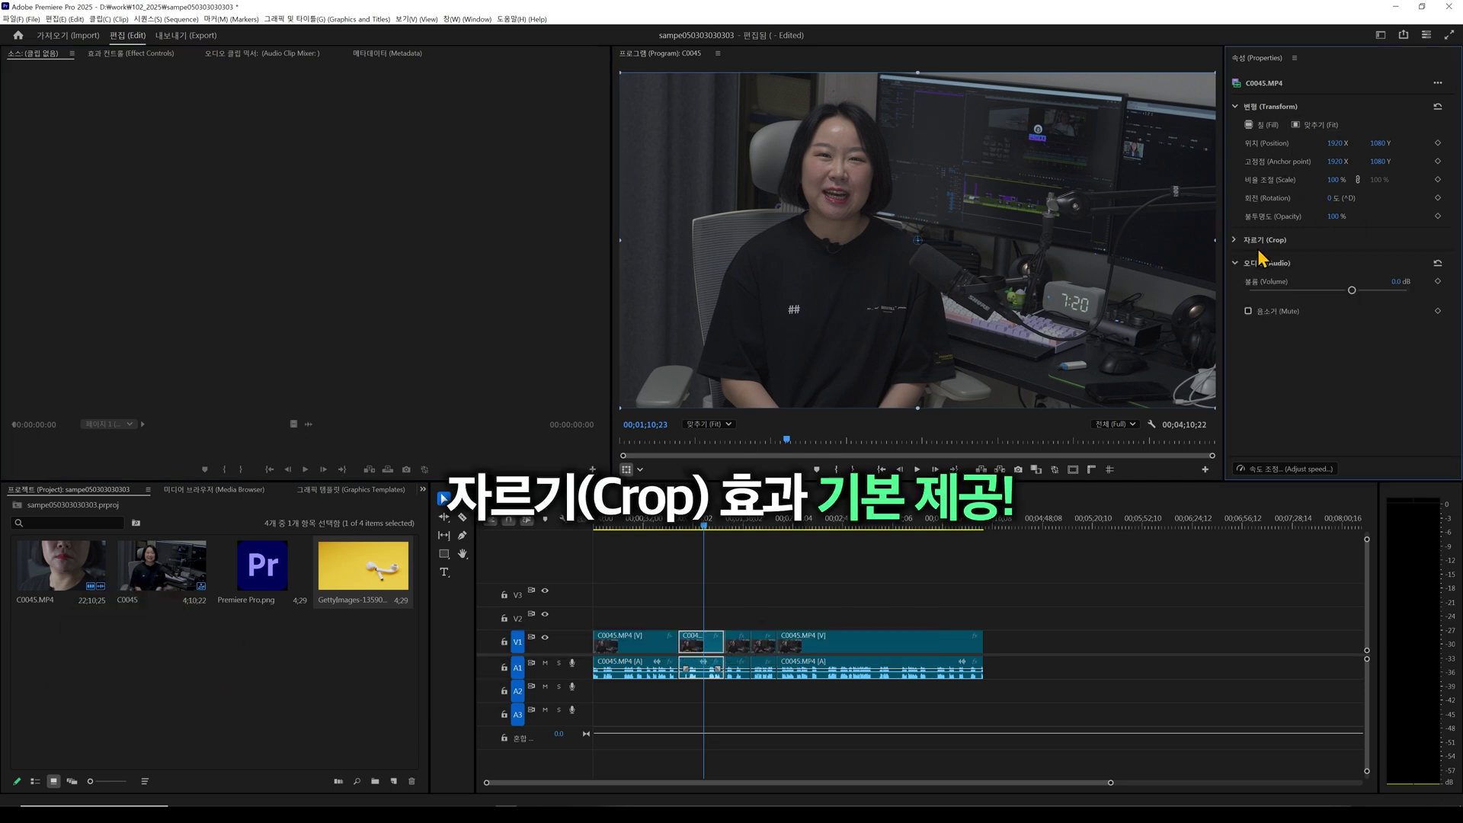
pyautogui.click(1256, 243)
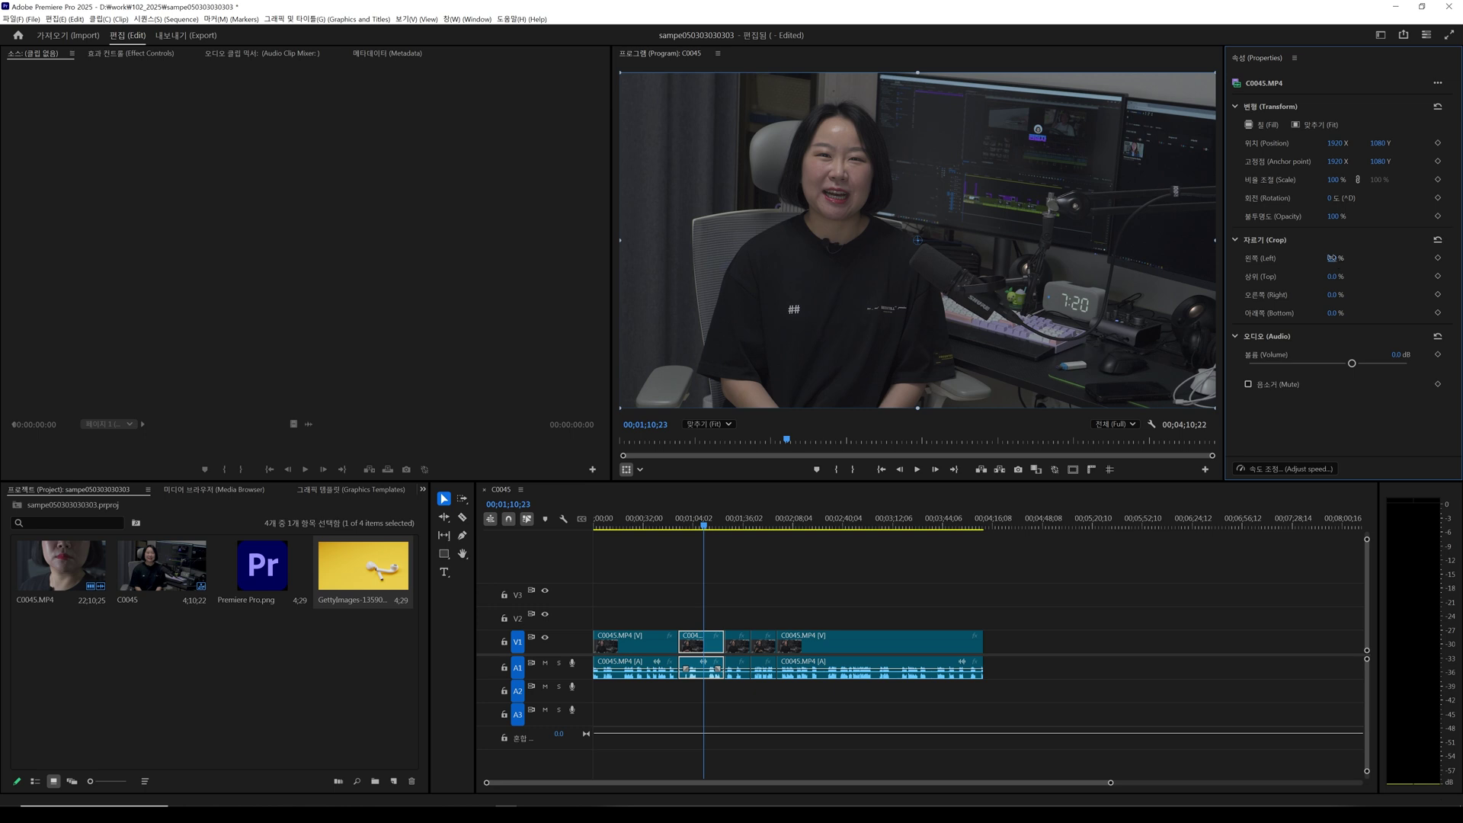
# Look through the clip's crop and audio properties, and open the clip speed/duration settings without applying a change.
pyautogui.moveTo(1332, 258); pyautogui.dragTo(1333, 312)
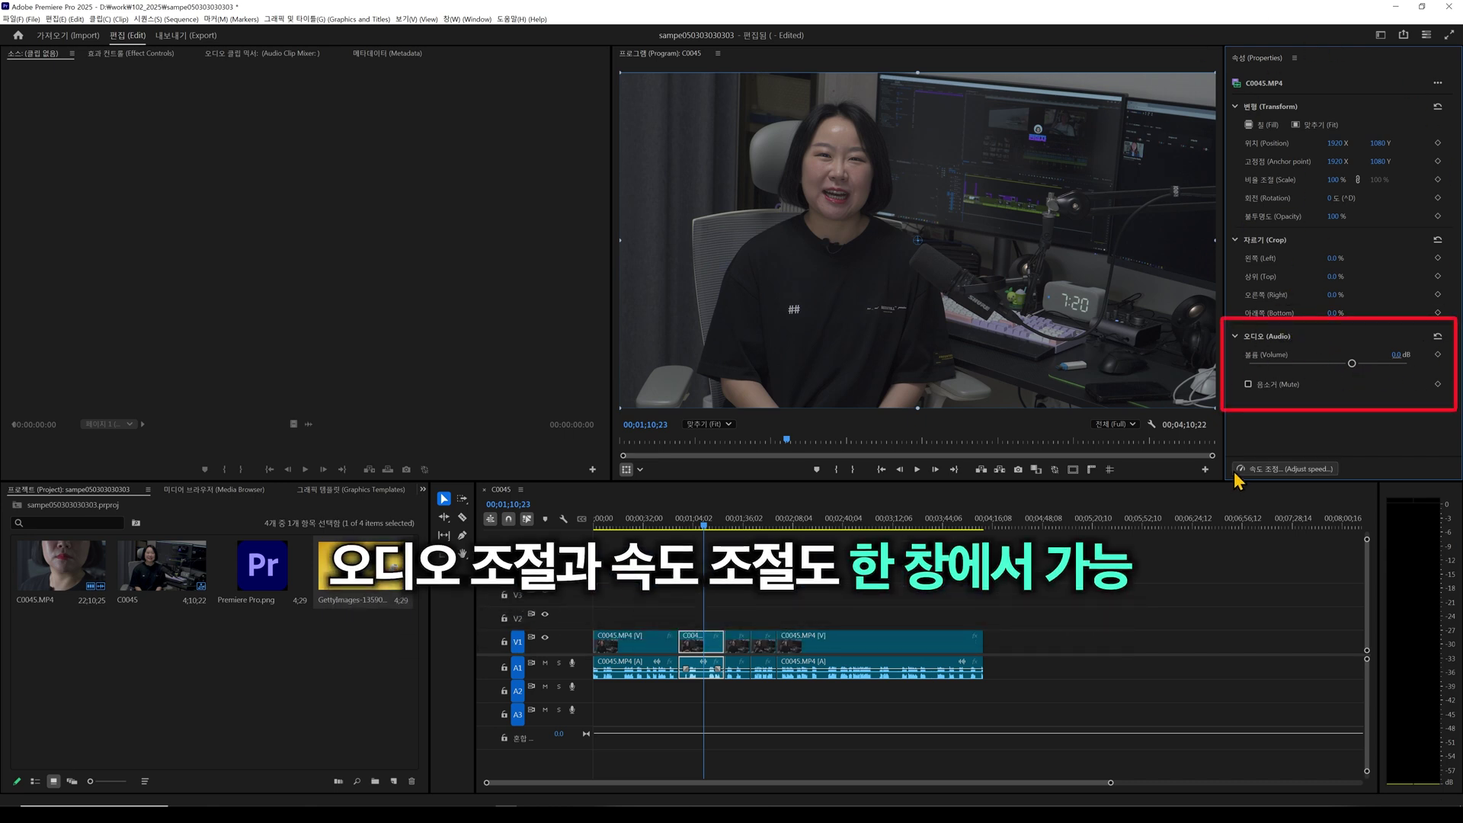
pyautogui.click(1248, 384)
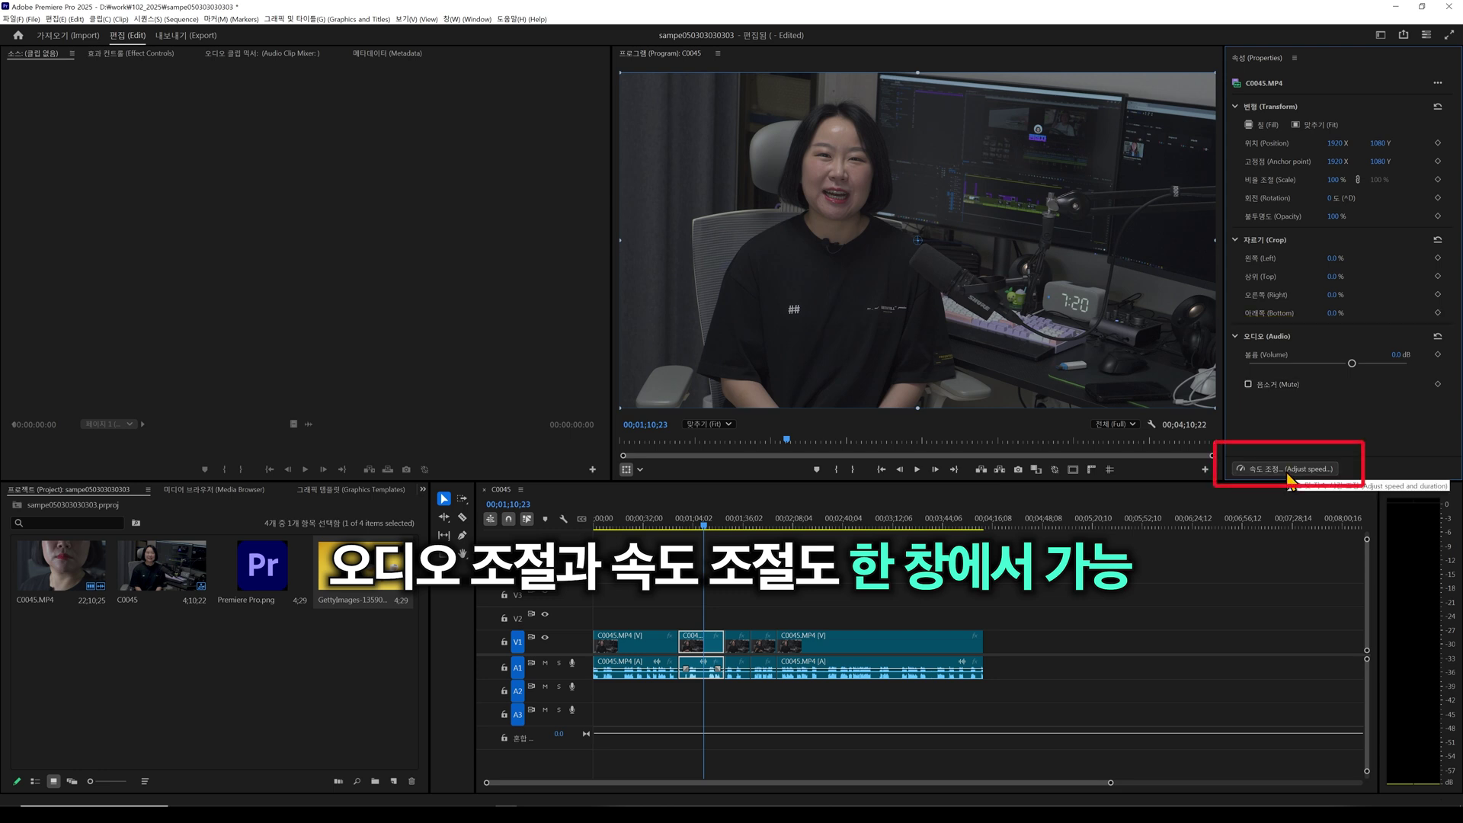
pyautogui.click(1287, 473)
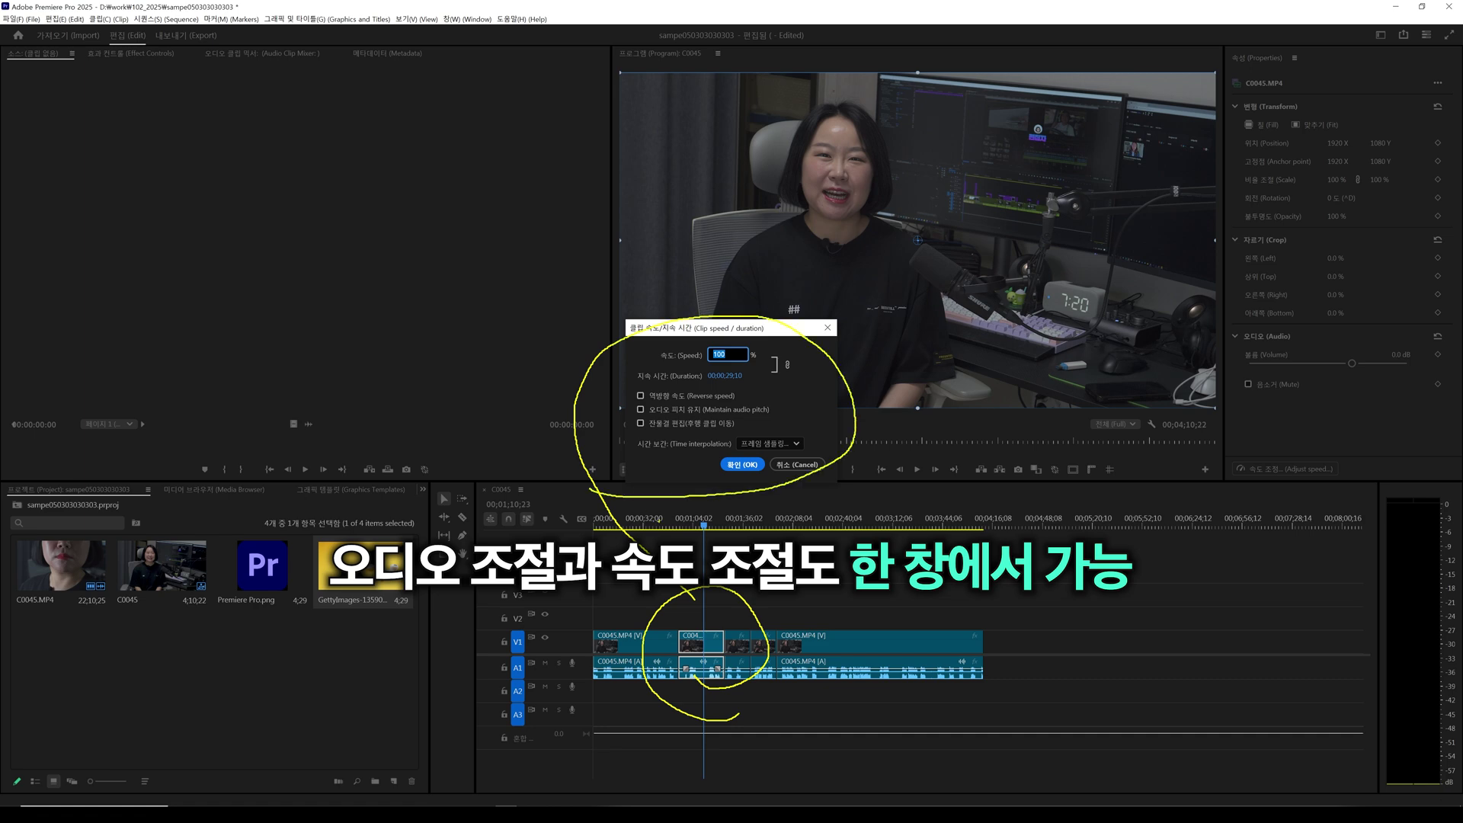
pyautogui.click(798, 464)
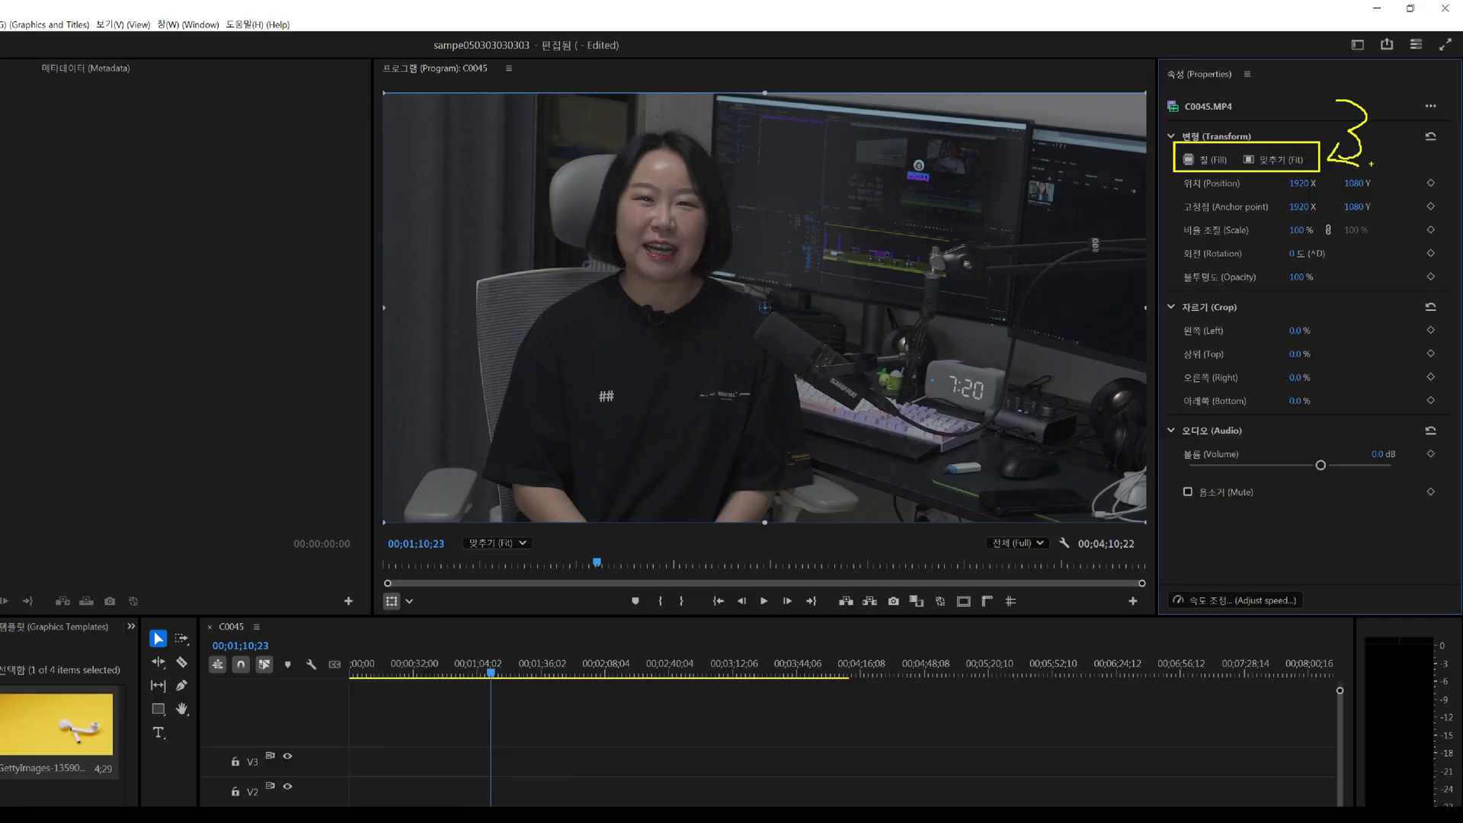
# Place Premiere Pro.png on track V2 at 00;02;06;26 and scale it with Fill to cover the frame.
pyautogui.moveTo(263, 566); pyautogui.dragTo(792, 619)
pyautogui.click(791, 524)
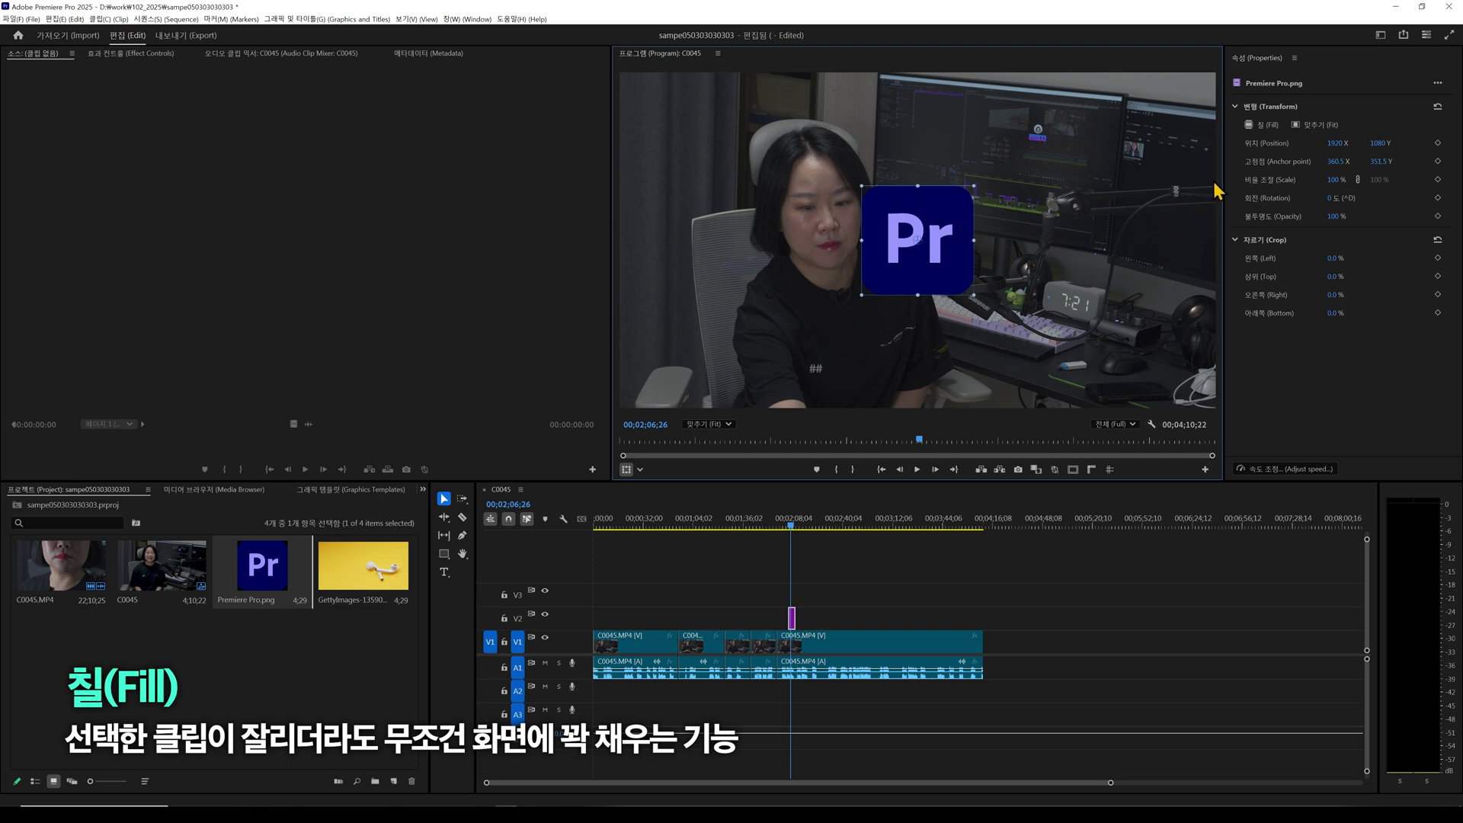
pyautogui.click(1269, 132)
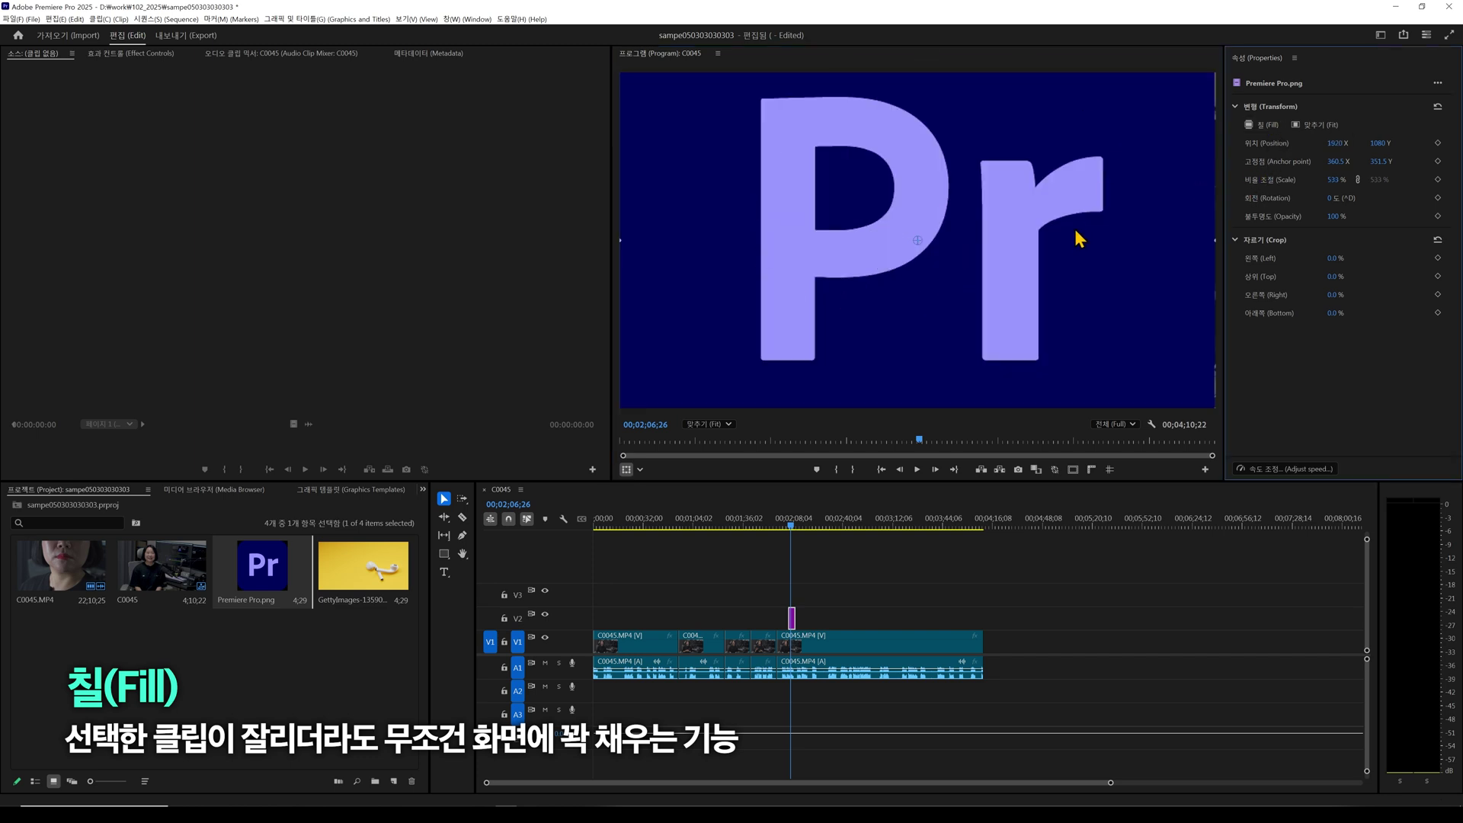
# Compare Fit and Fill on the Premiere Pro logo by toggling each scaling option repeatedly.
pyautogui.click(1312, 126)
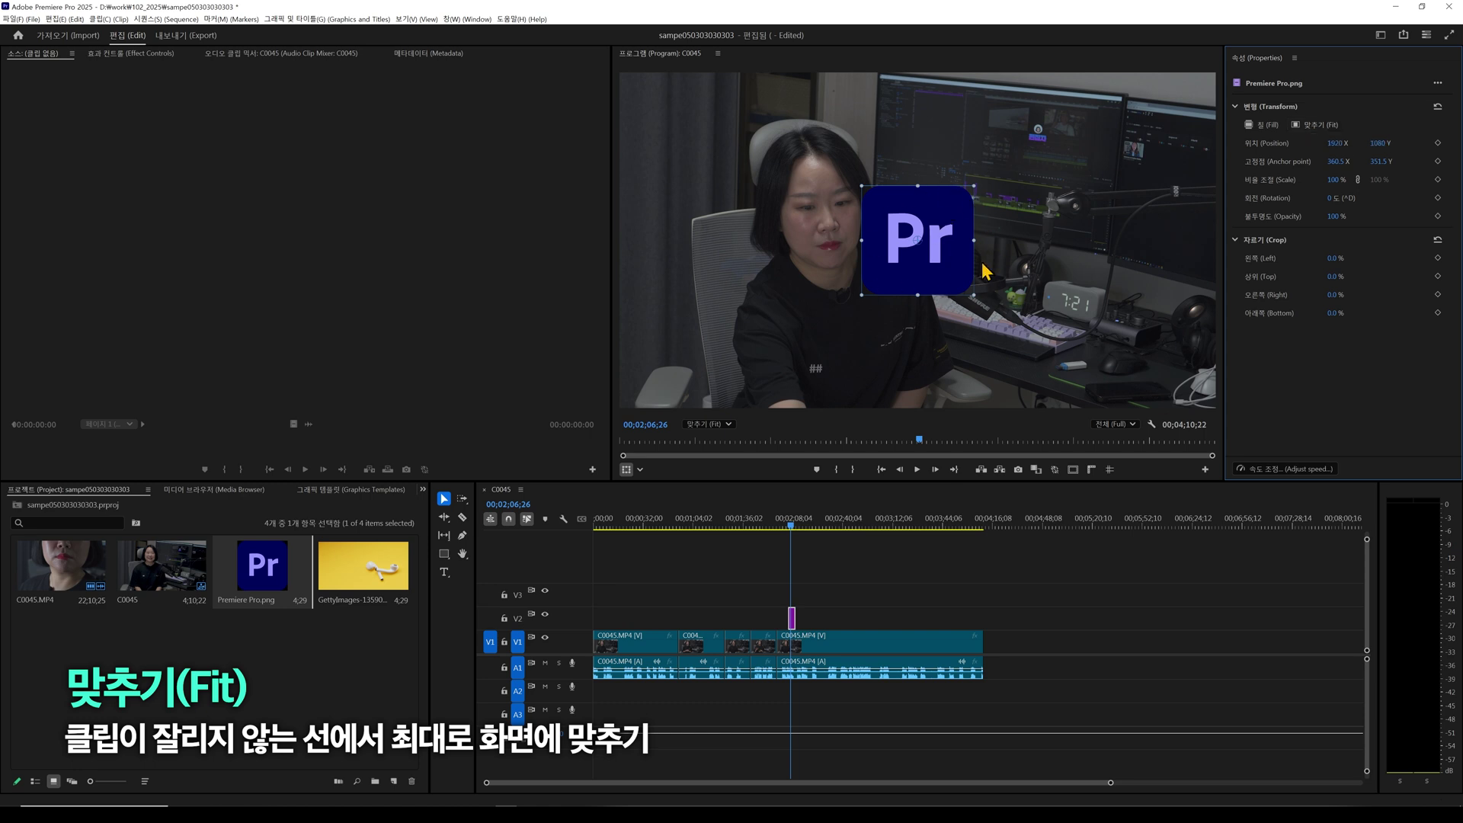
pyautogui.click(1320, 127)
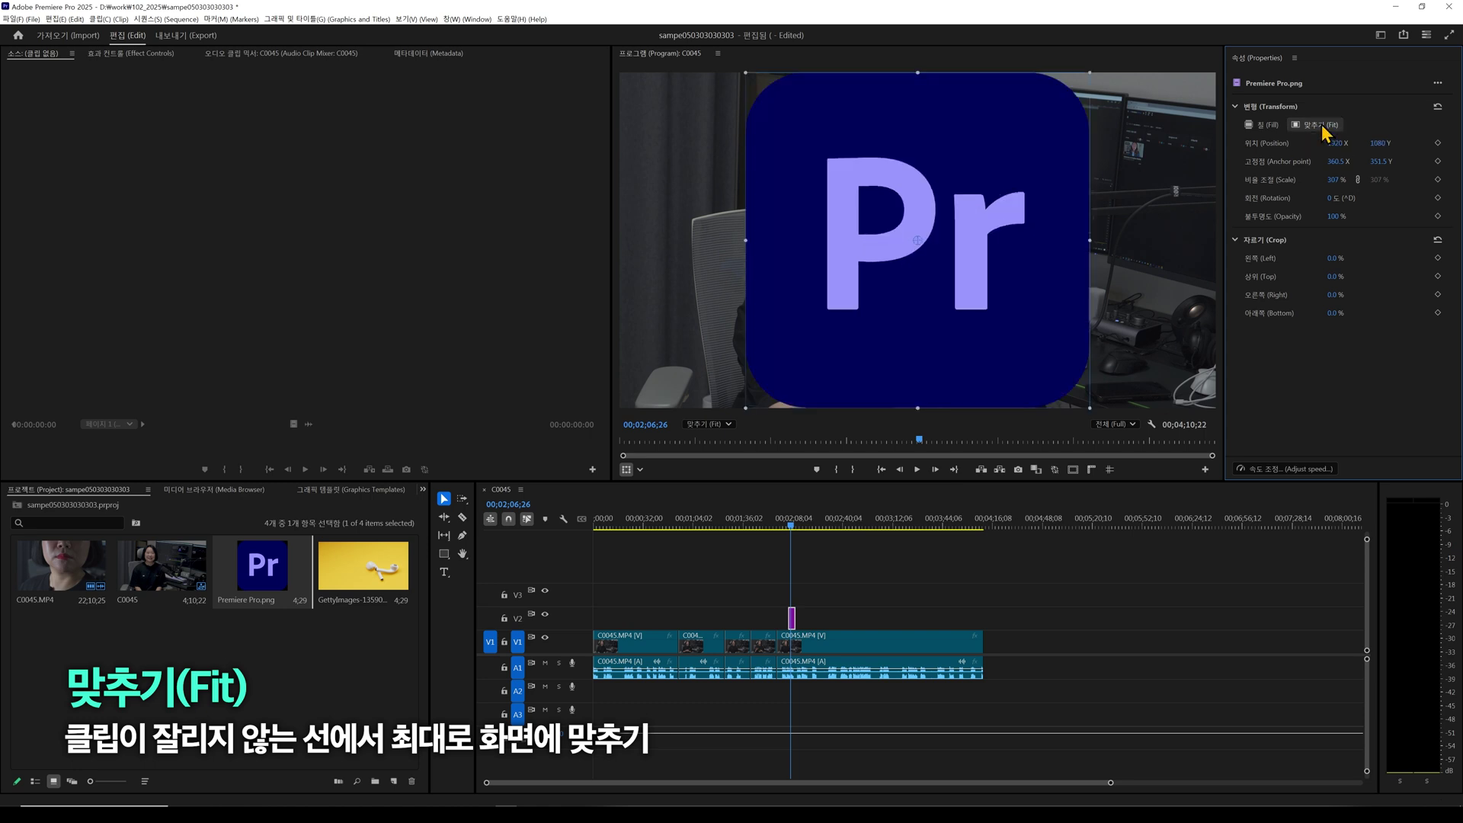
pyautogui.click(1316, 128)
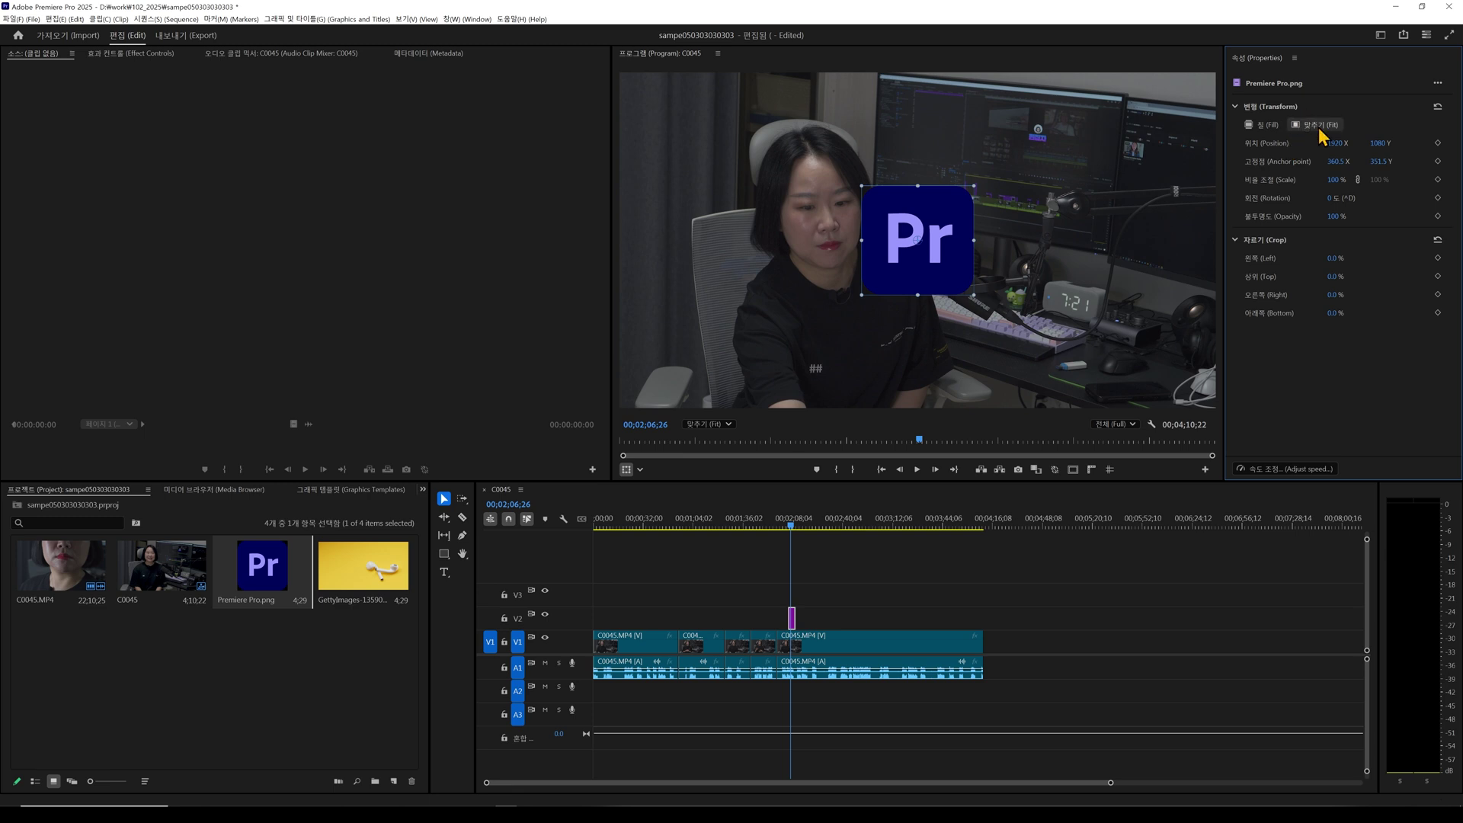
pyautogui.click(1311, 128)
pyautogui.click(1306, 128)
pyautogui.click(1267, 129)
pyautogui.click(1267, 130)
# Replace the Premiere Pro logo on V2 with the yellow GettyImages earbuds picture and fit it to the frame.
pyautogui.click(793, 621)
pyautogui.press('Delete')
pyautogui.moveTo(356, 576); pyautogui.dragTo(822, 618)
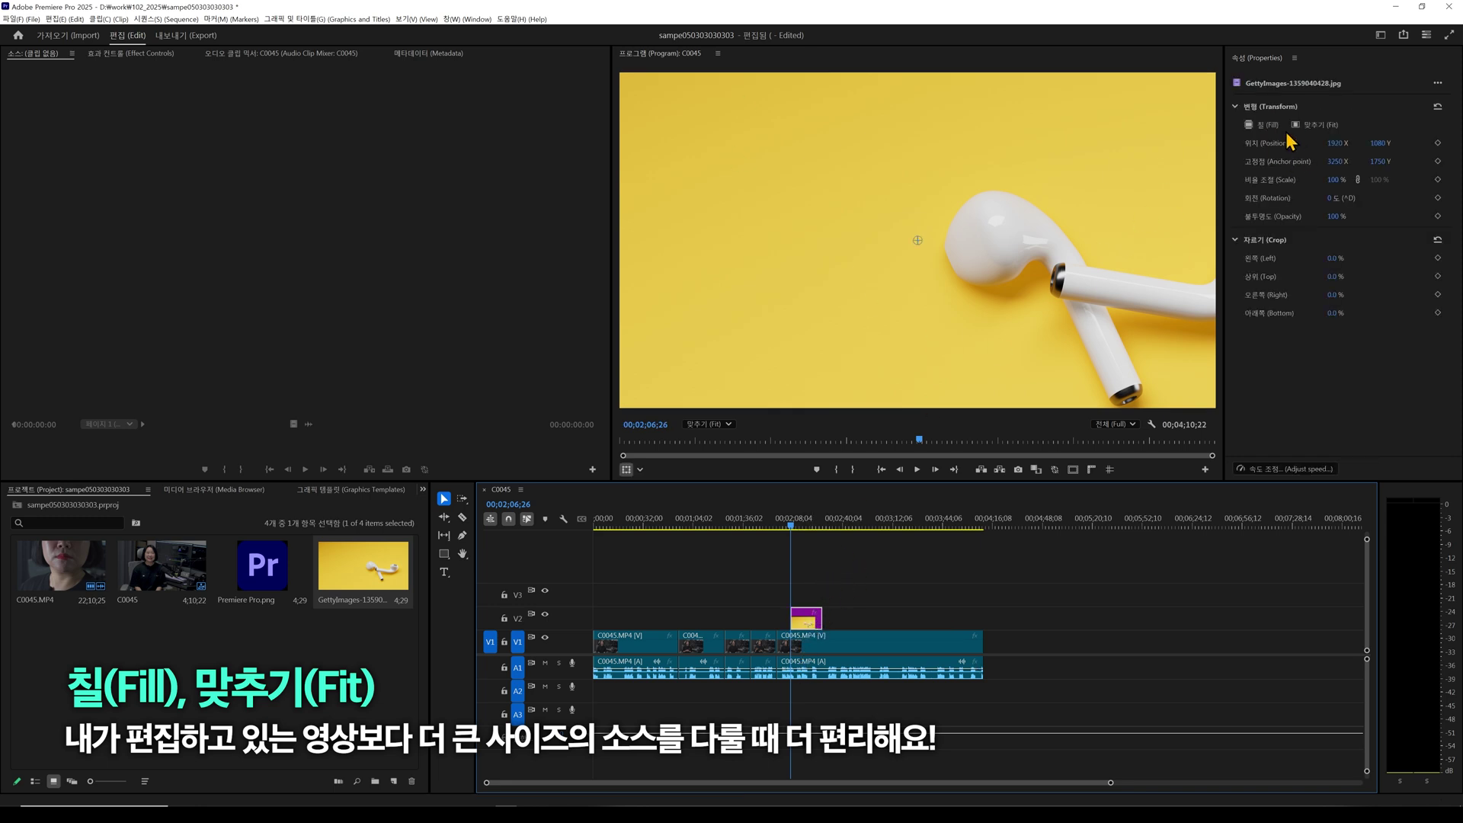
pyautogui.click(1314, 126)
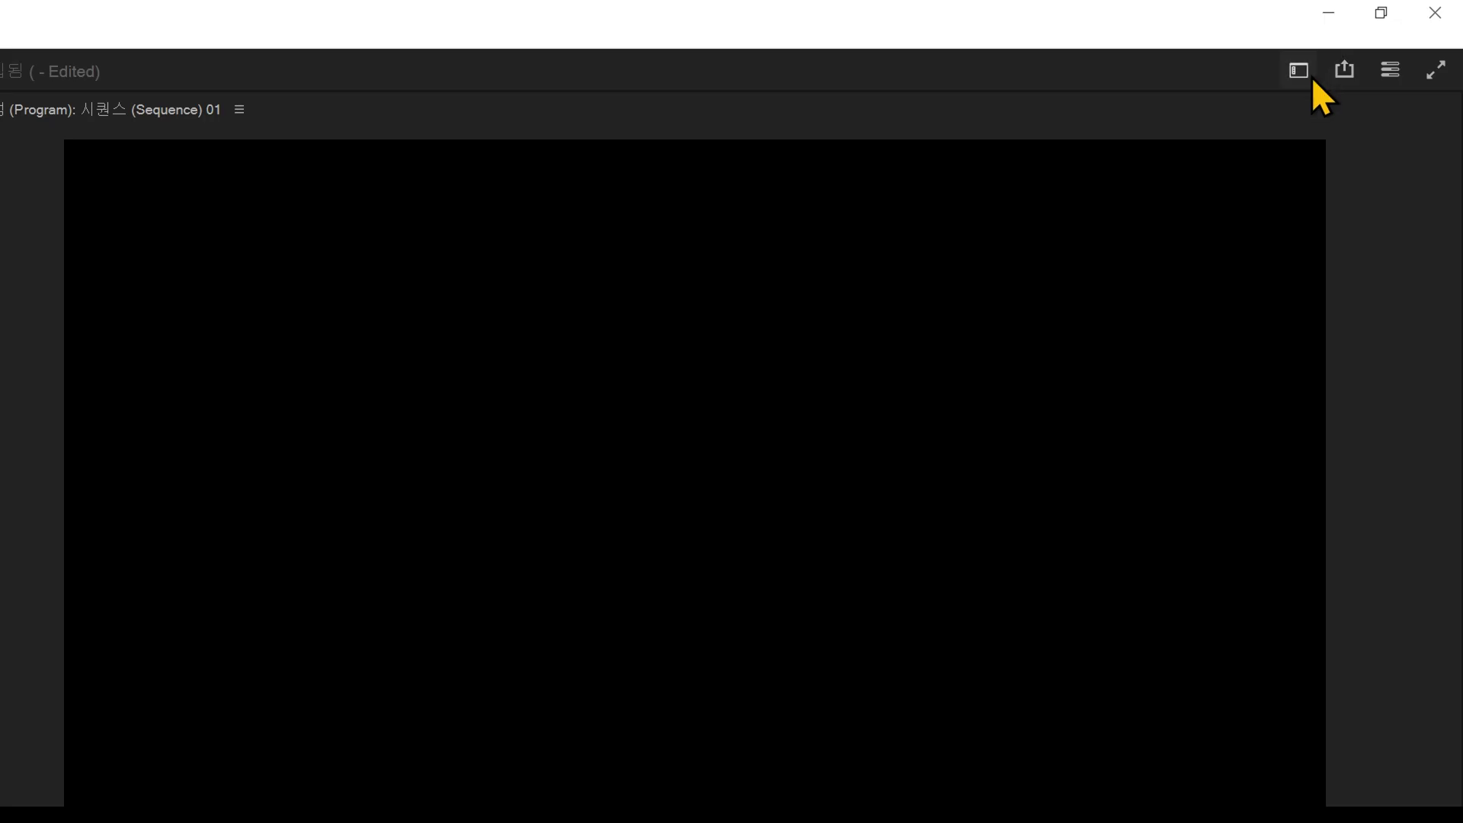
# In Premiere Pro 2024, switch to the Captions and Graphics workspace and move the 자막 title toward the frame's center.
pyautogui.click(1381, 35)
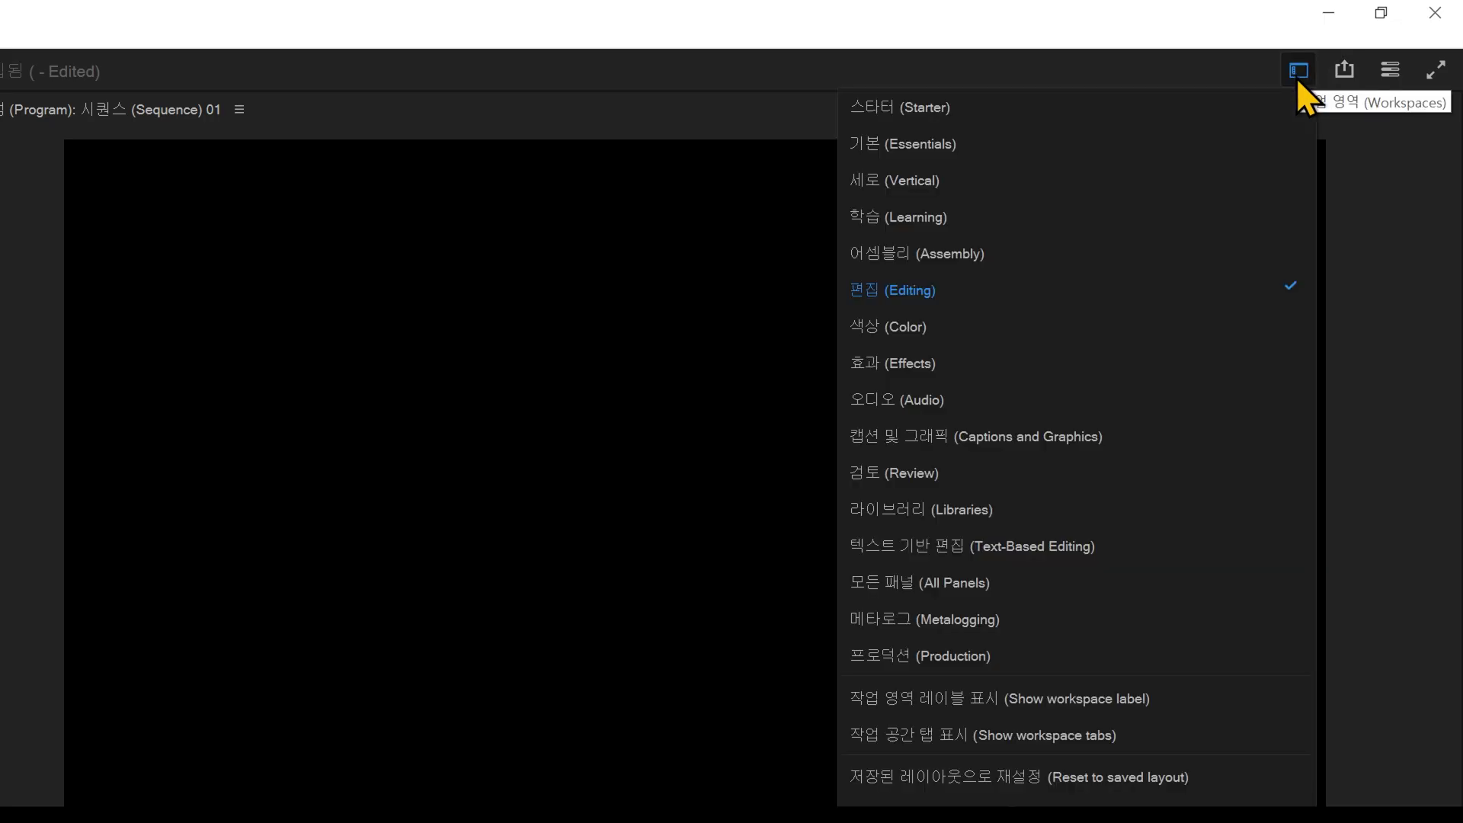
pyautogui.click(945, 437)
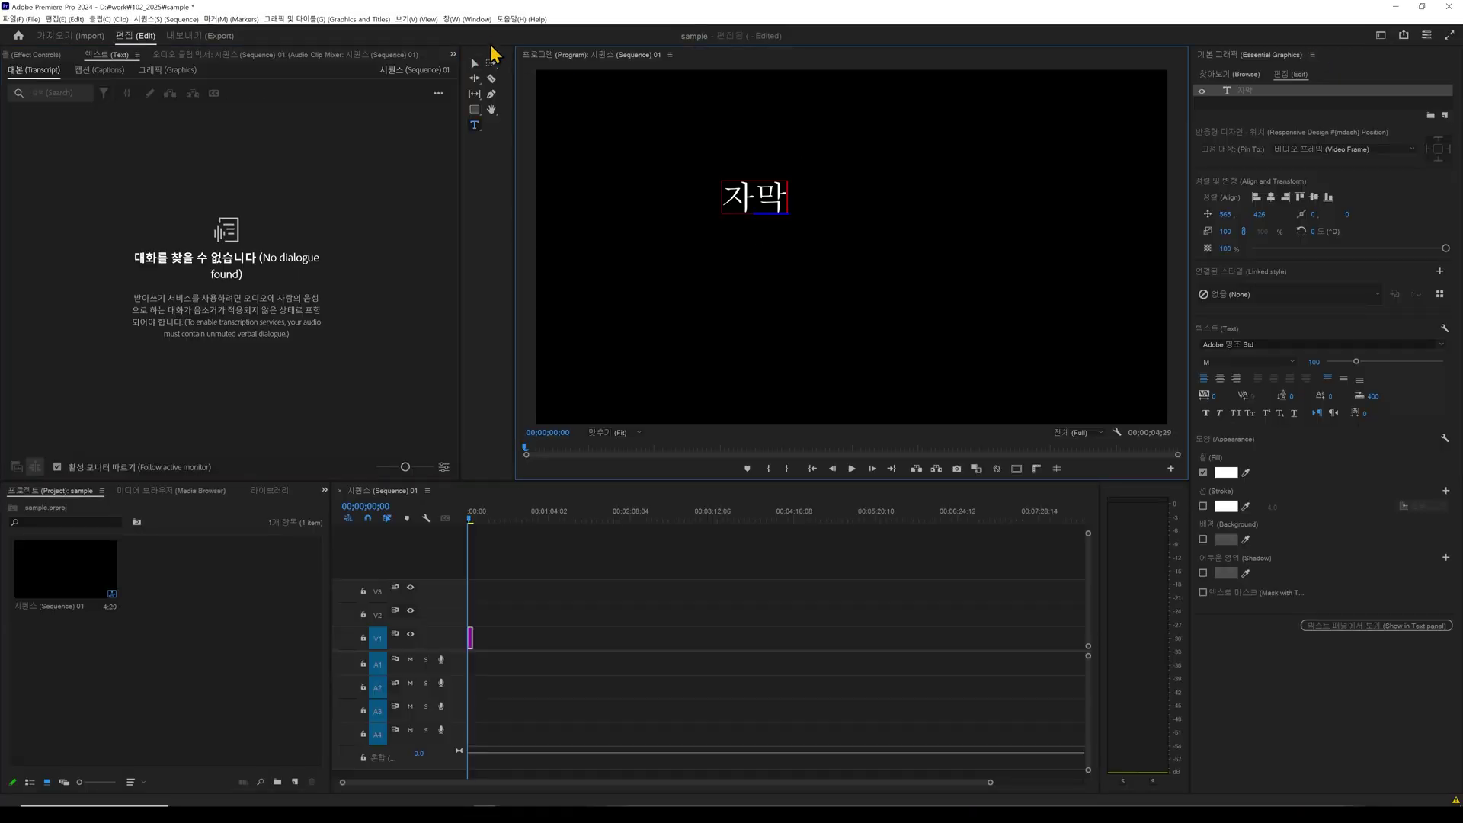
pyautogui.click(474, 63)
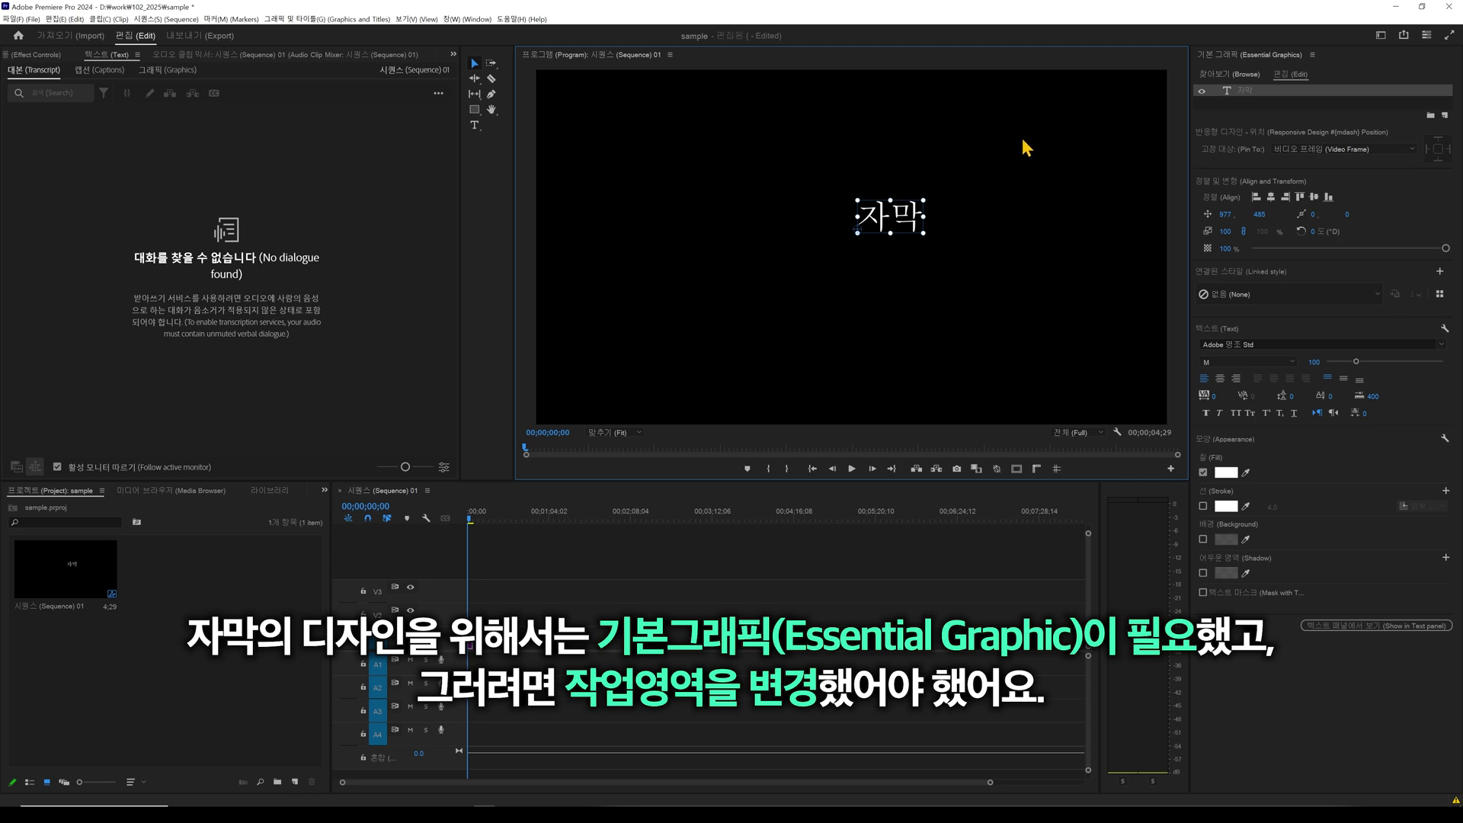
pyautogui.click(1381, 35)
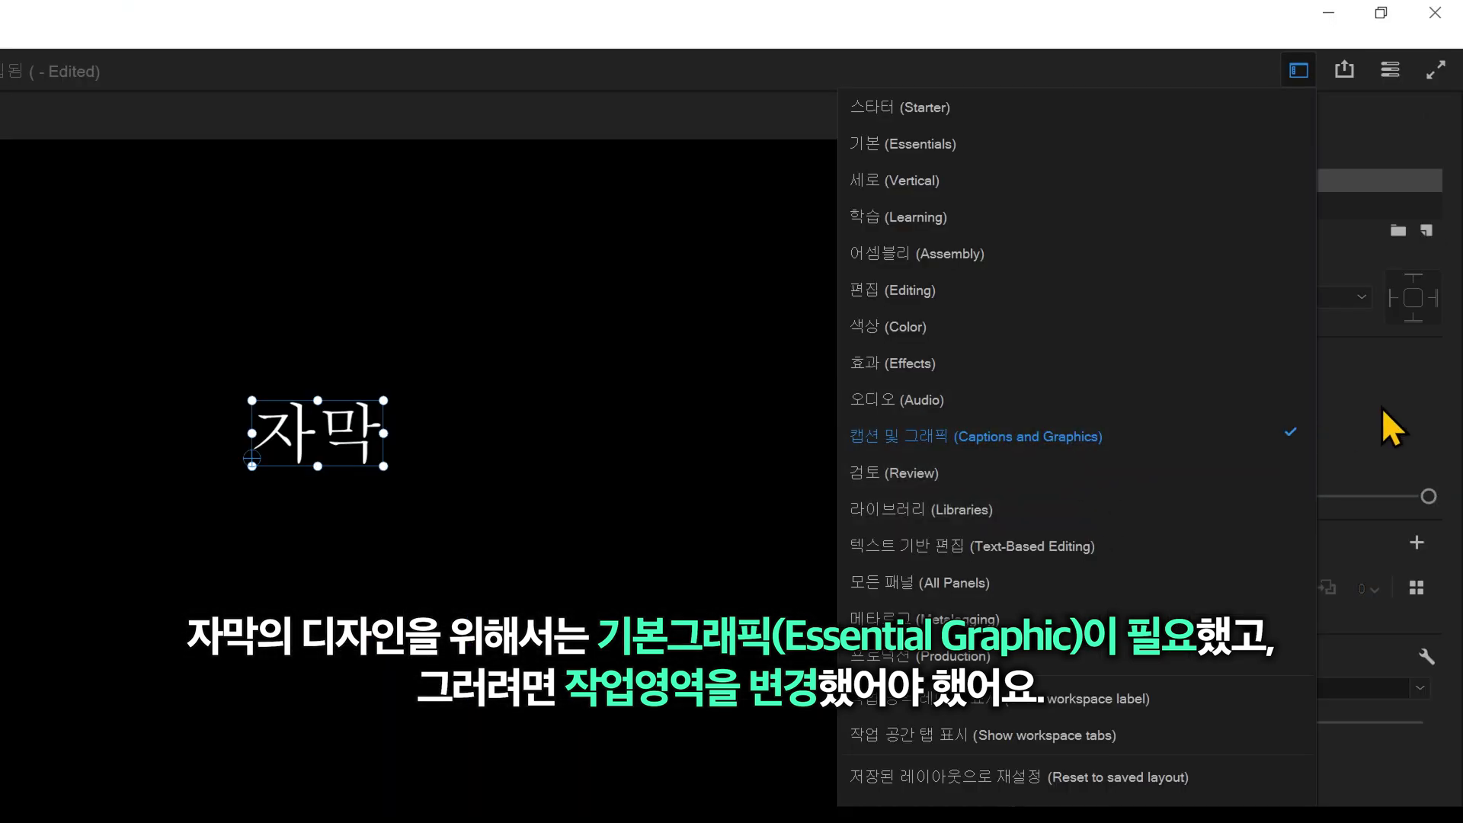
pyautogui.click(1383, 411)
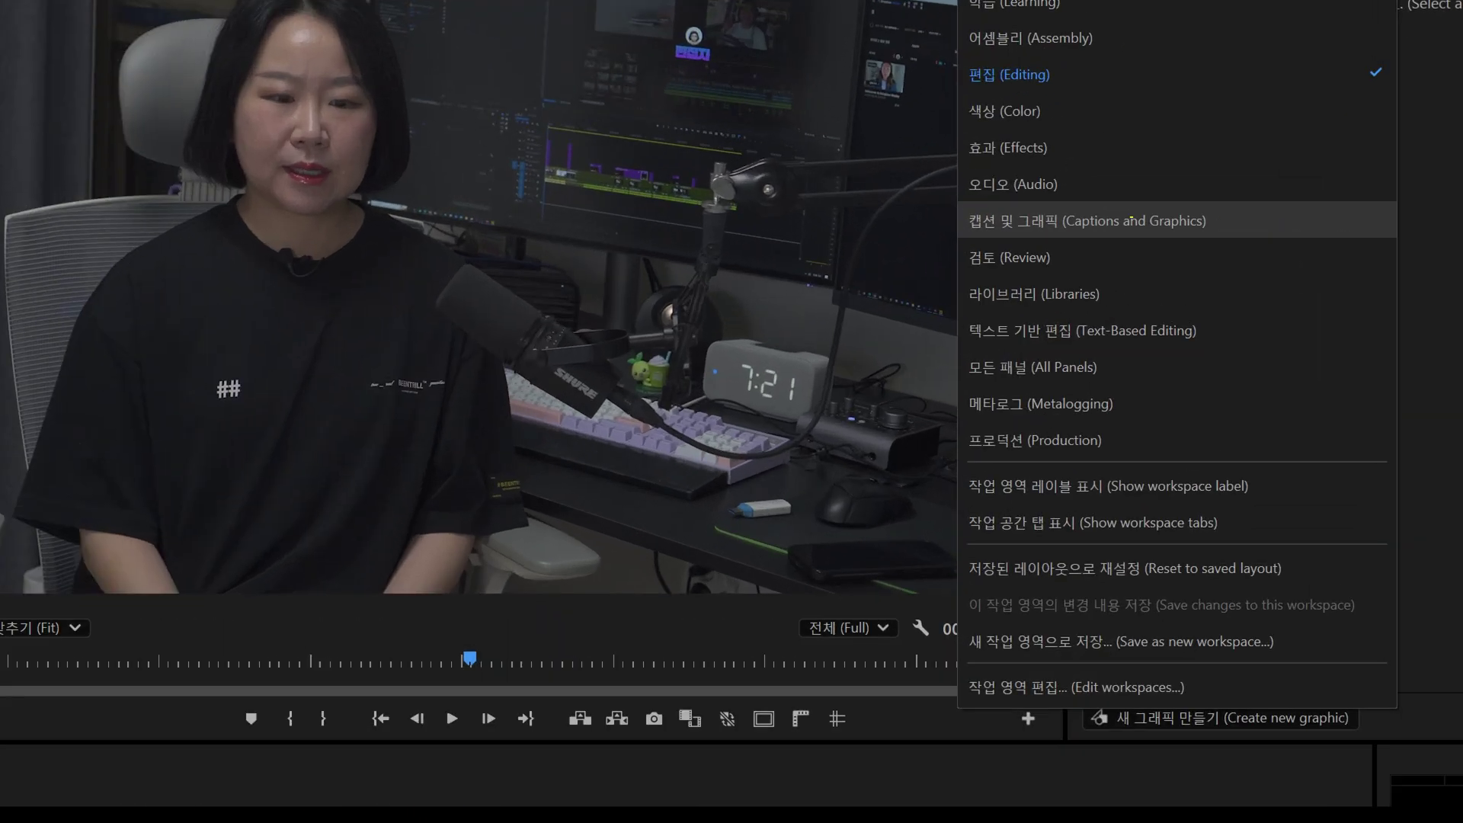
pyautogui.moveTo(1042, 230); pyautogui.dragTo(1029, 244)
pyautogui.moveTo(1004, 212); pyautogui.dragTo(1101, 248)
pyautogui.moveTo(1131, 201); pyautogui.dragTo(1111, 244)
pyautogui.moveTo(1082, 221); pyautogui.dragTo(1162, 252)
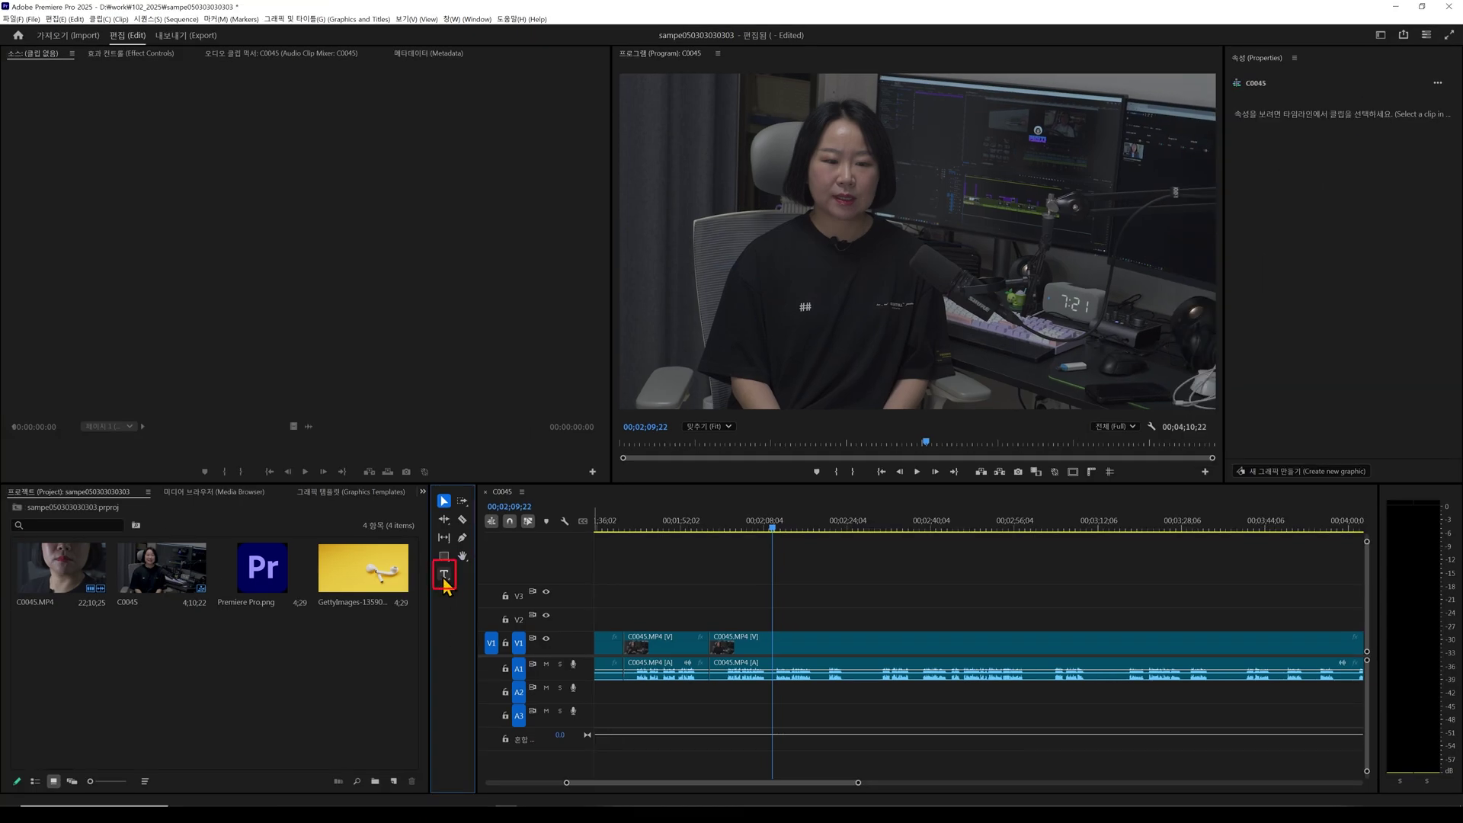
# In Premiere Pro 2025, add a text title reading 쓰고싶은자막 over the video at 00;02;09;22.
pyautogui.click(444, 579)
pyautogui.click(880, 264)
pyautogui.write('가')
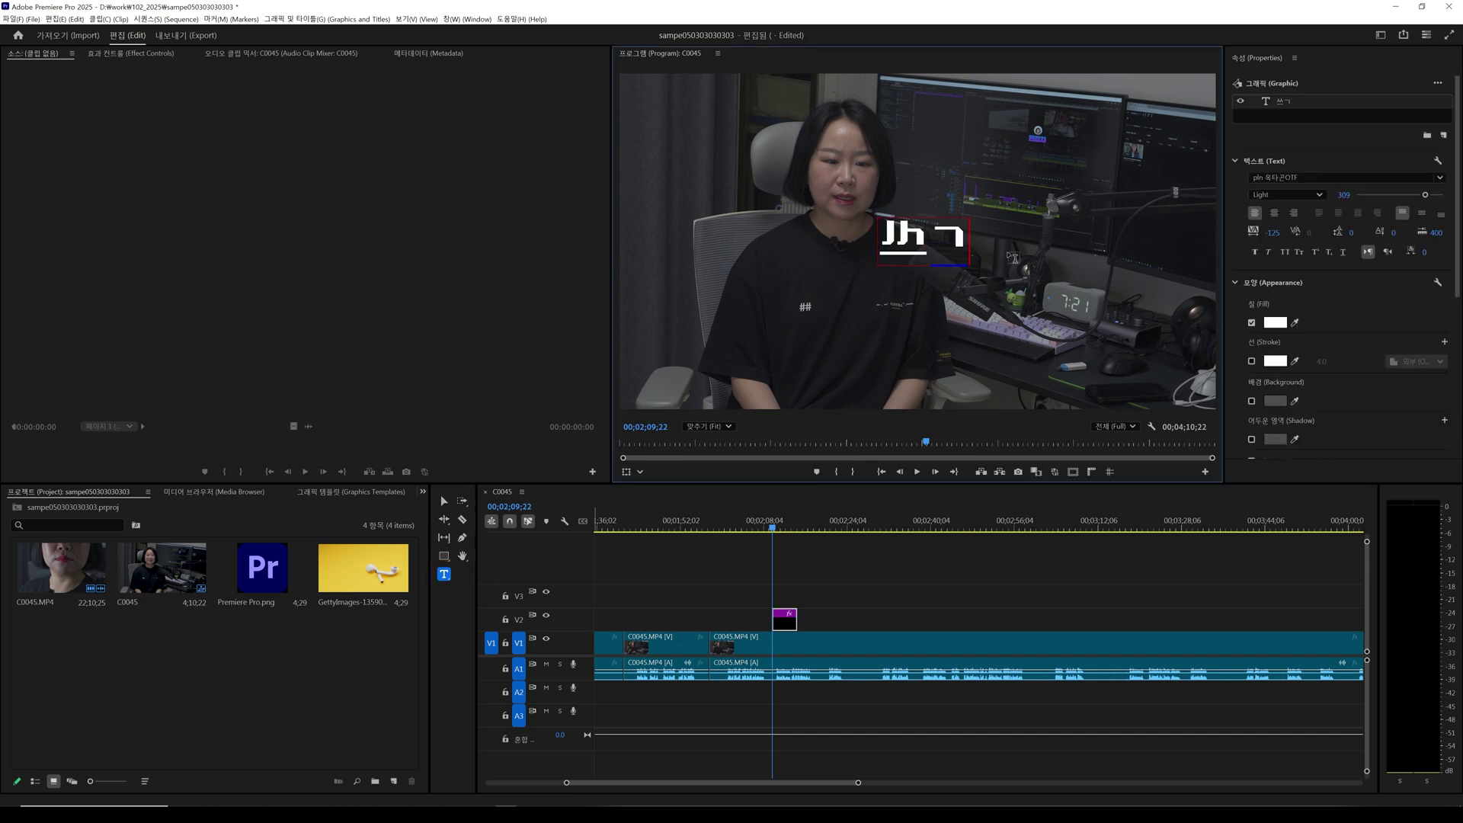
pyautogui.write('고싶은자막')
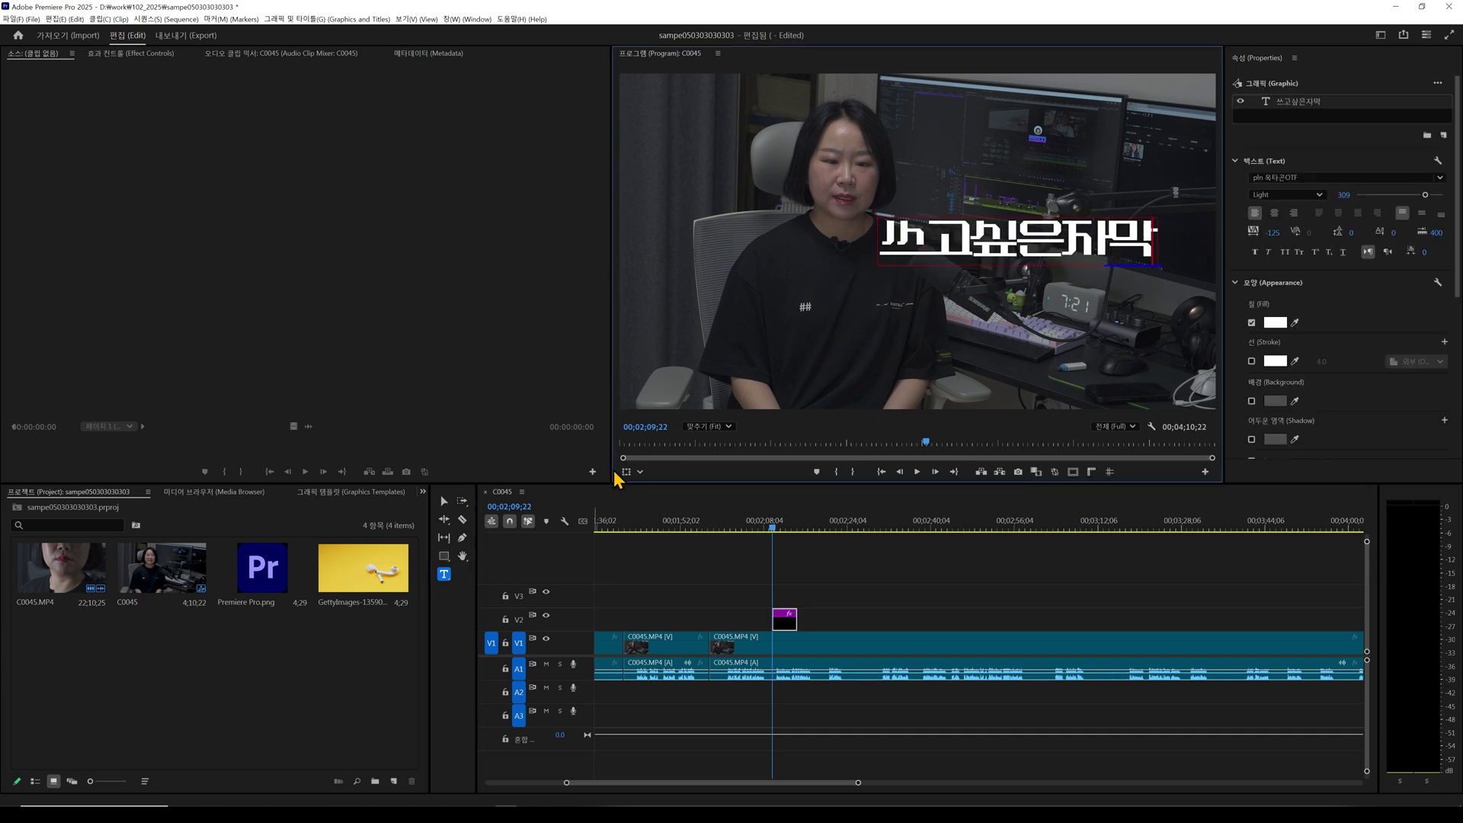
# Move the 쓰고싶은자막 title left toward the middle of the frame.
pyautogui.click(445, 503)
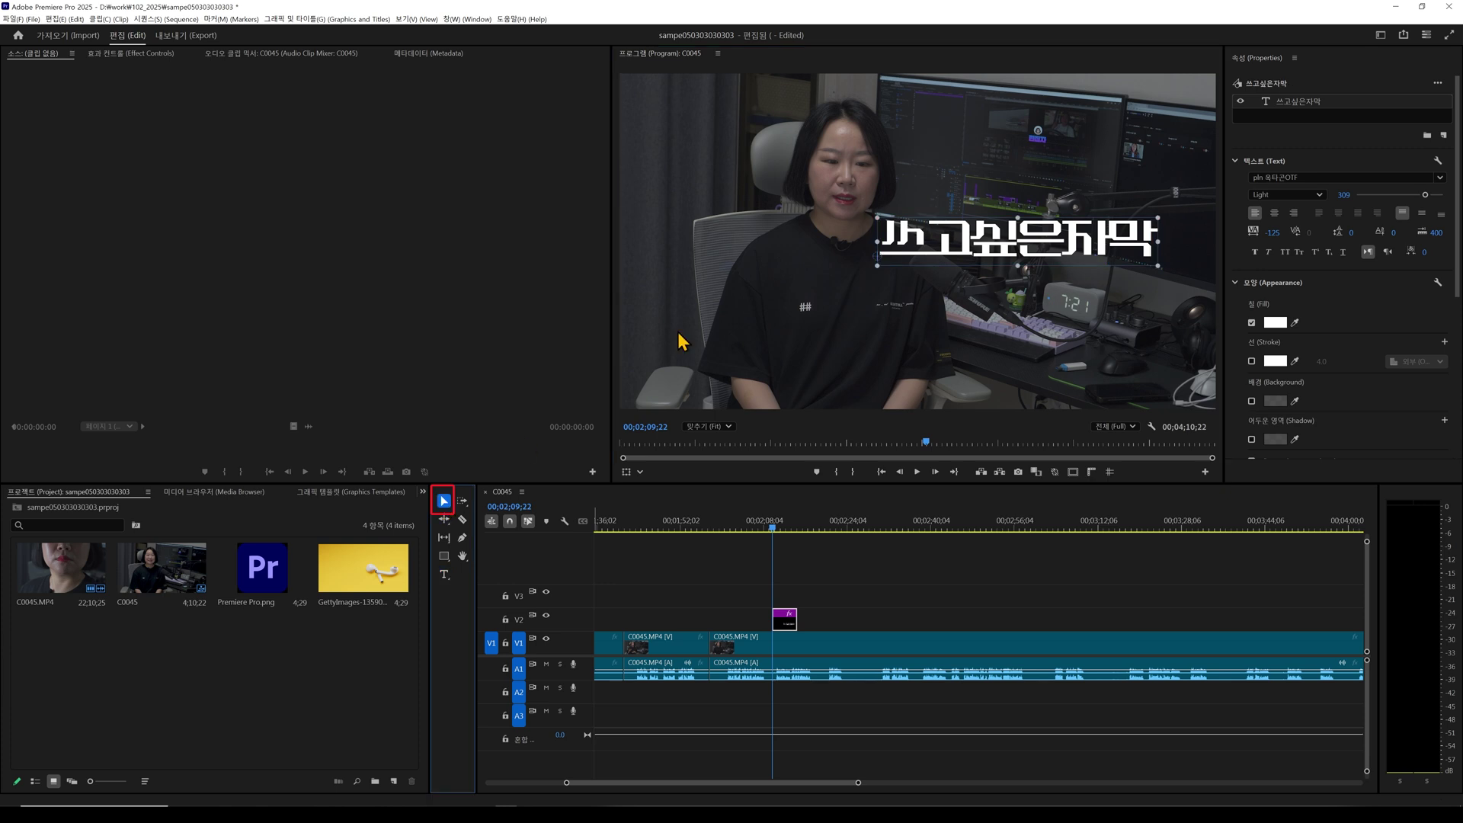
pyautogui.moveTo(971, 263); pyautogui.dragTo(893, 266)
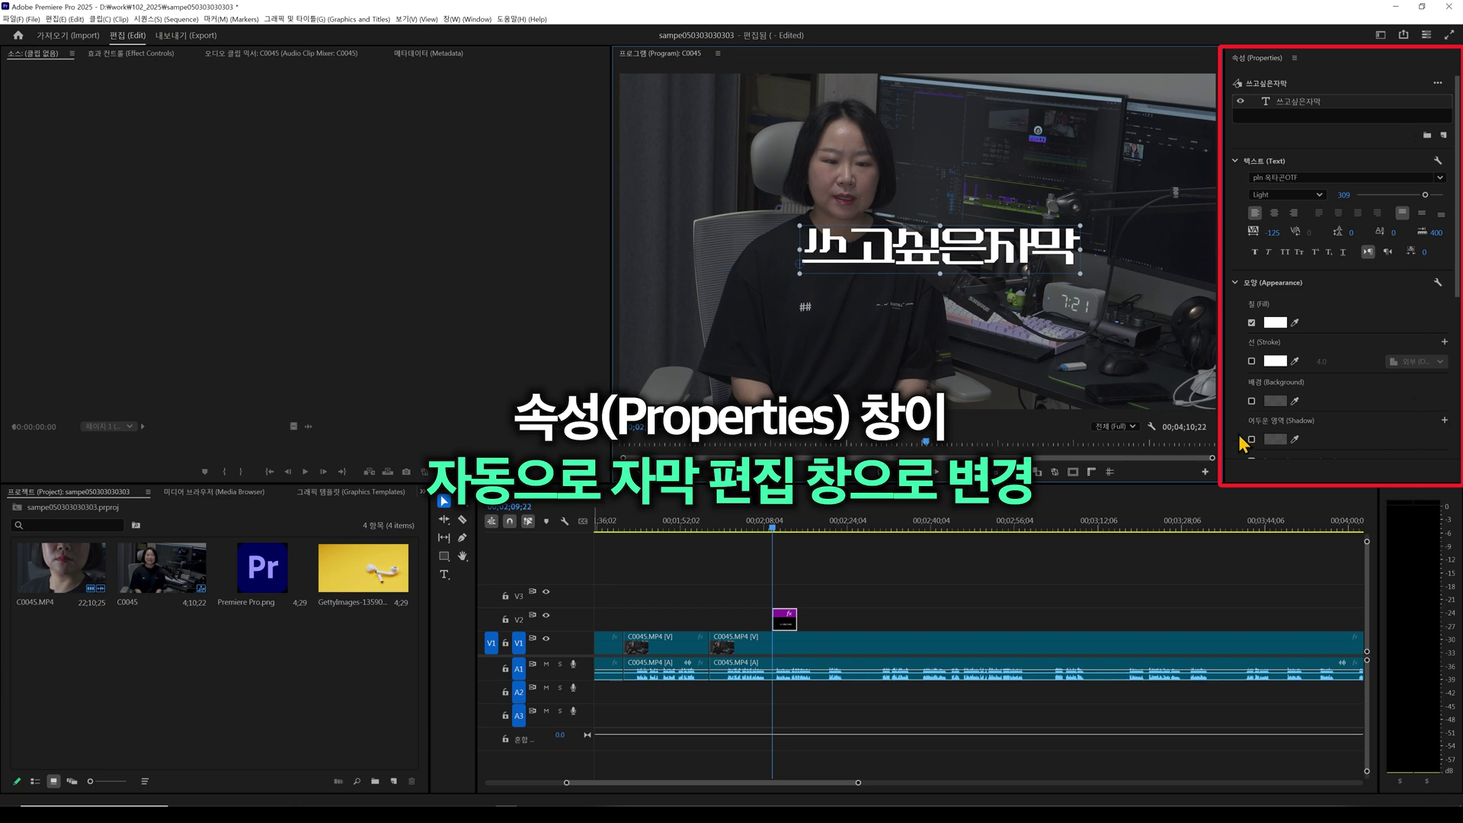
pyautogui.moveTo(1012, 251); pyautogui.dragTo(1005, 252)
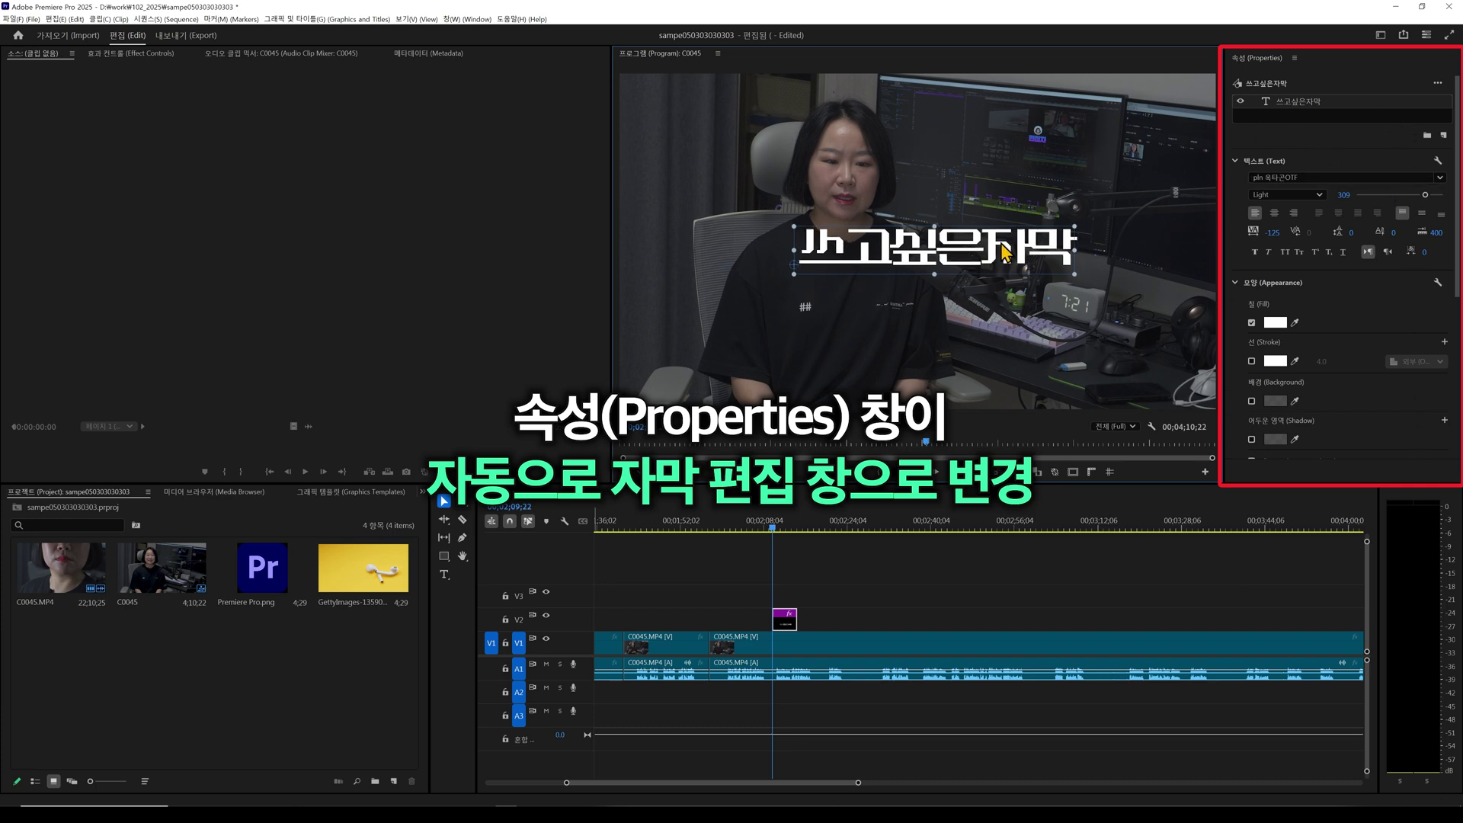
# Change the title's font to Rix열정도, reduce its size to 298 and set its tracking to -44.
pyautogui.click(1439, 178)
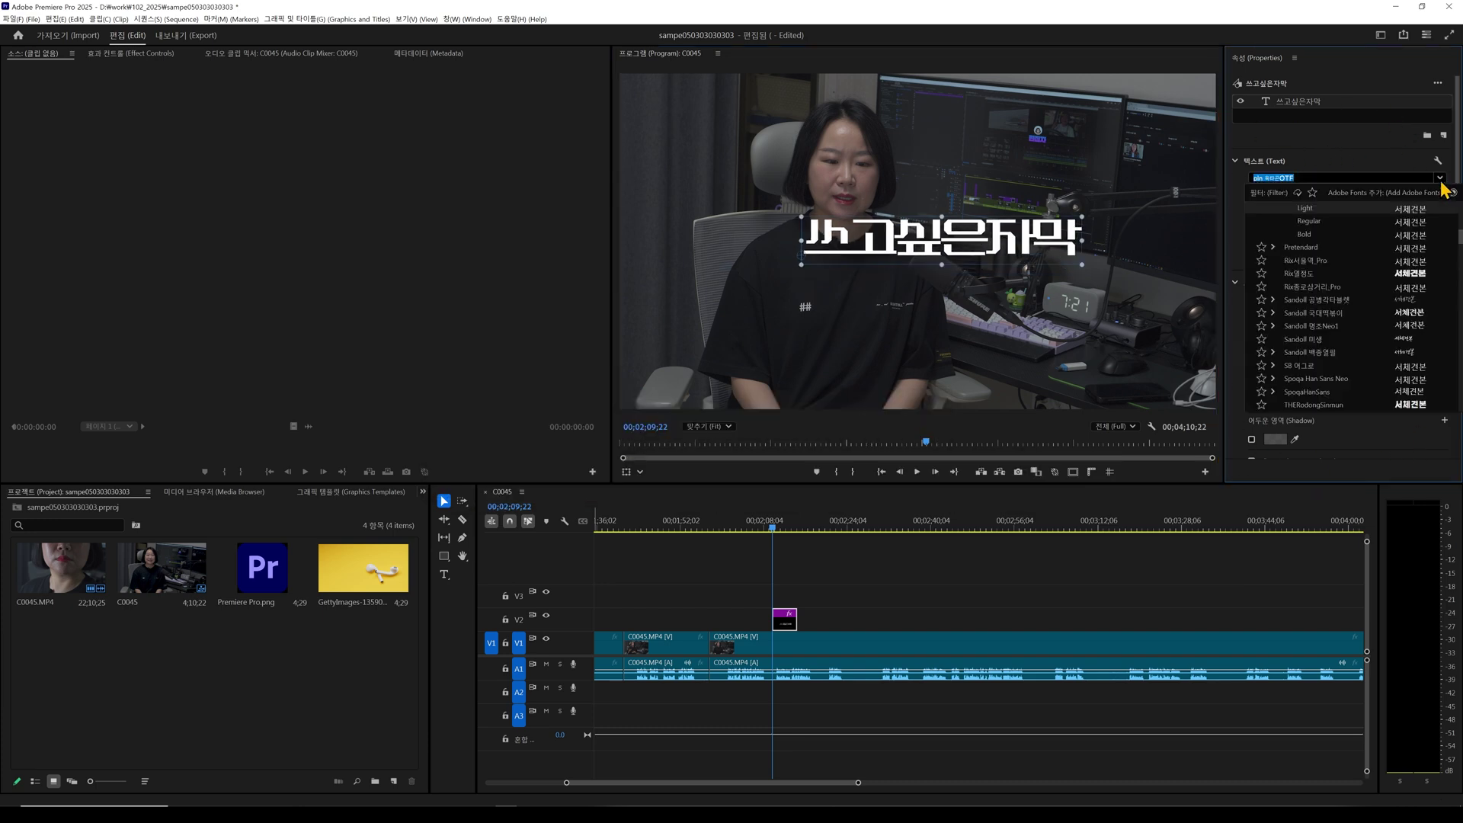
pyautogui.click(1303, 274)
pyautogui.moveTo(1428, 194); pyautogui.dragTo(1422, 195)
pyautogui.moveTo(1273, 238); pyautogui.dragTo(1299, 239)
# Set the title's fill color to red F43A3A.
pyautogui.click(1275, 288)
pyautogui.click(704, 465)
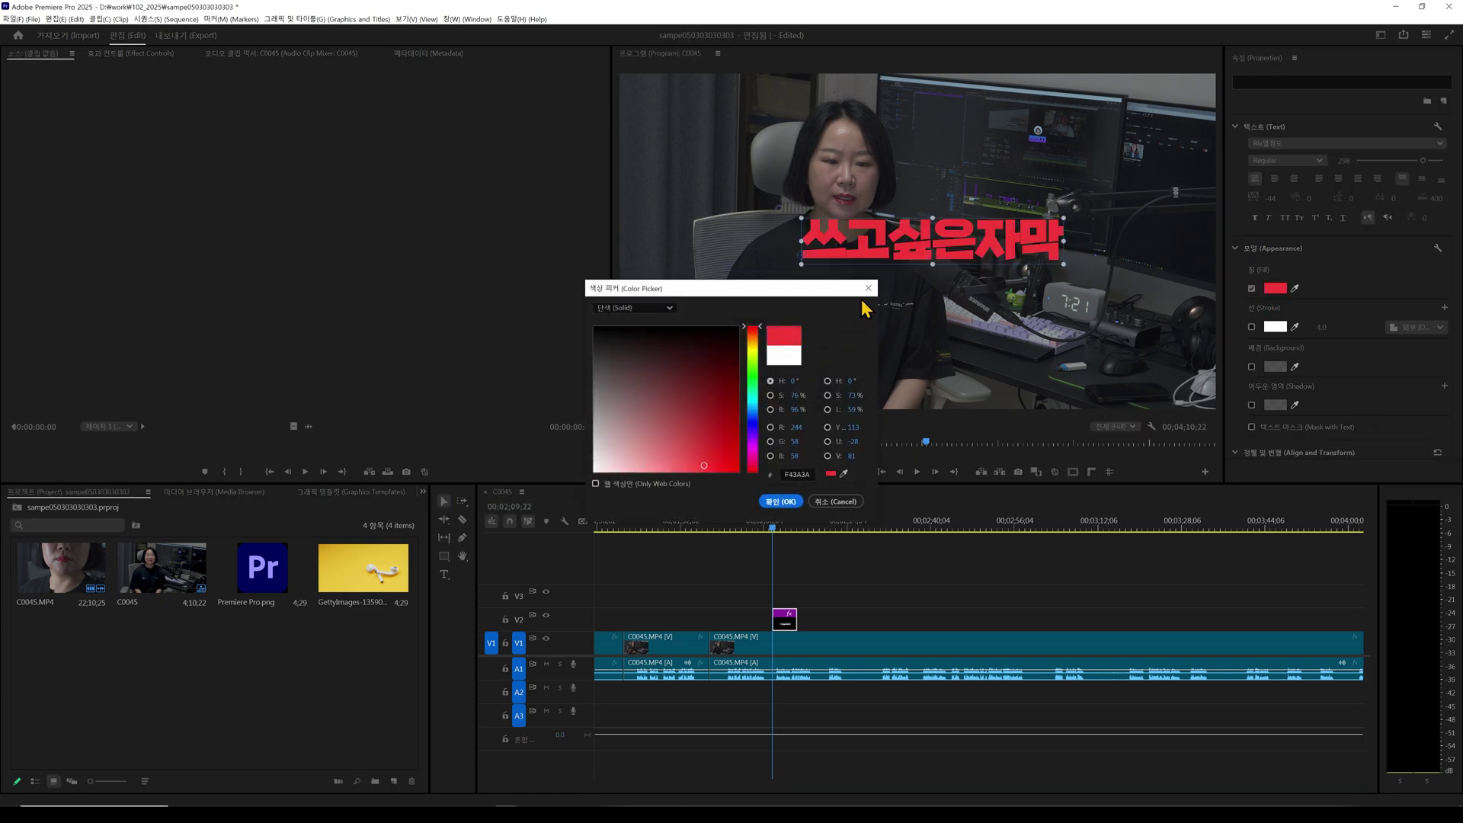
pyautogui.click(785, 503)
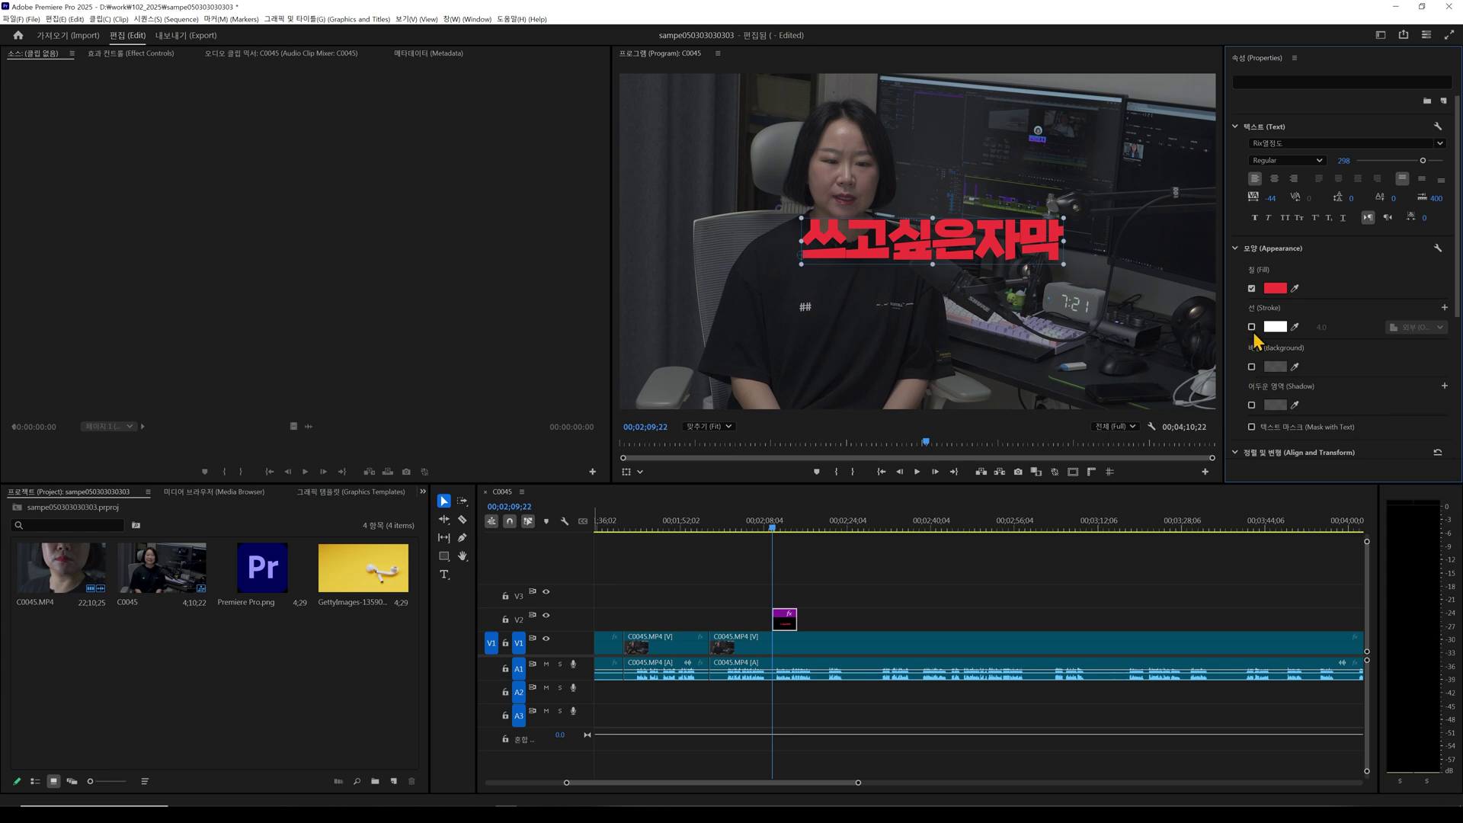
# Browse the saved linked styles for the title and leave its linked style set to none.
pyautogui.scroll(-4, 1346, 342)
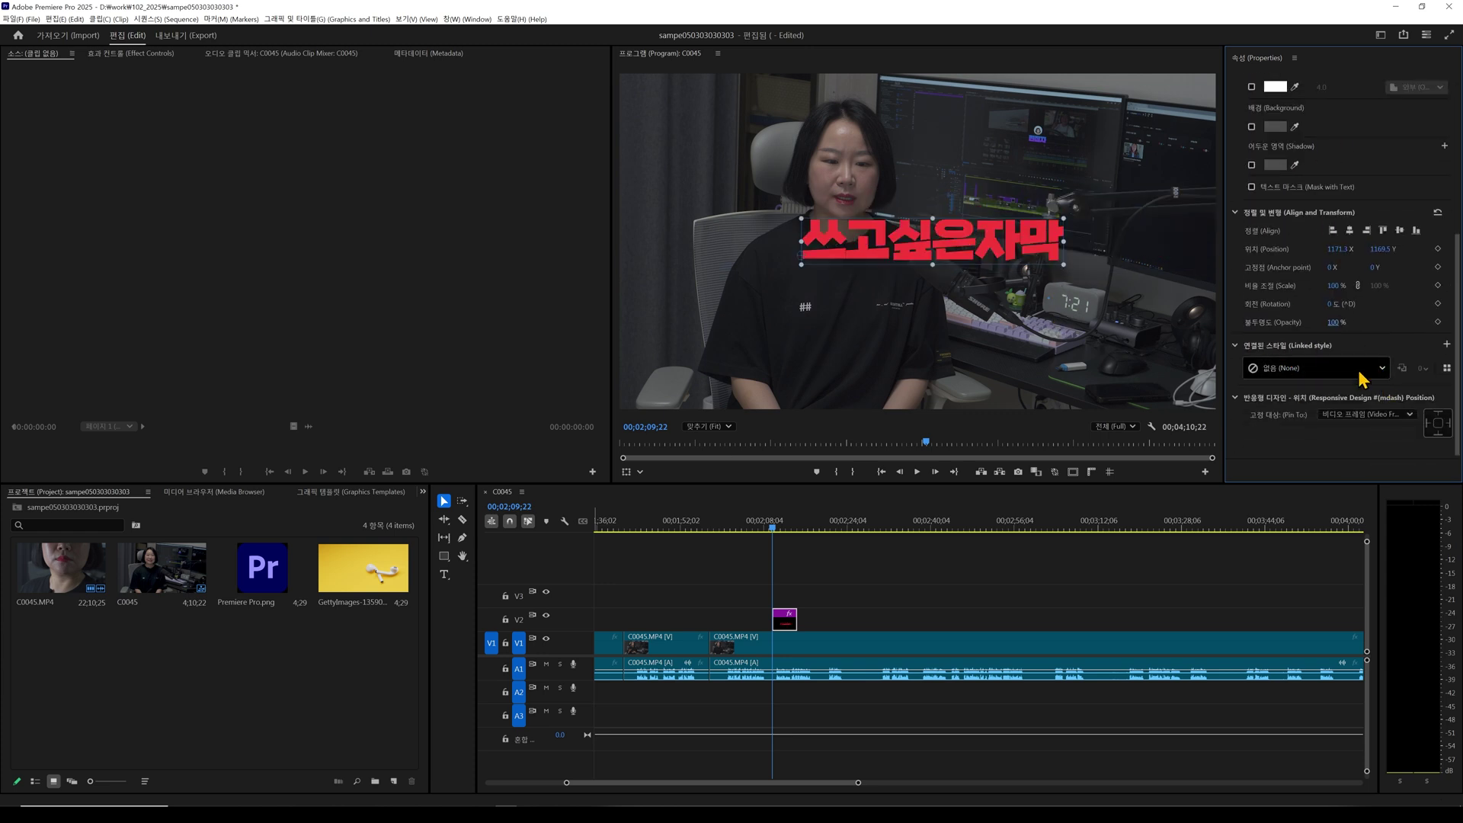
pyautogui.click(1362, 374)
pyautogui.click(1315, 183)
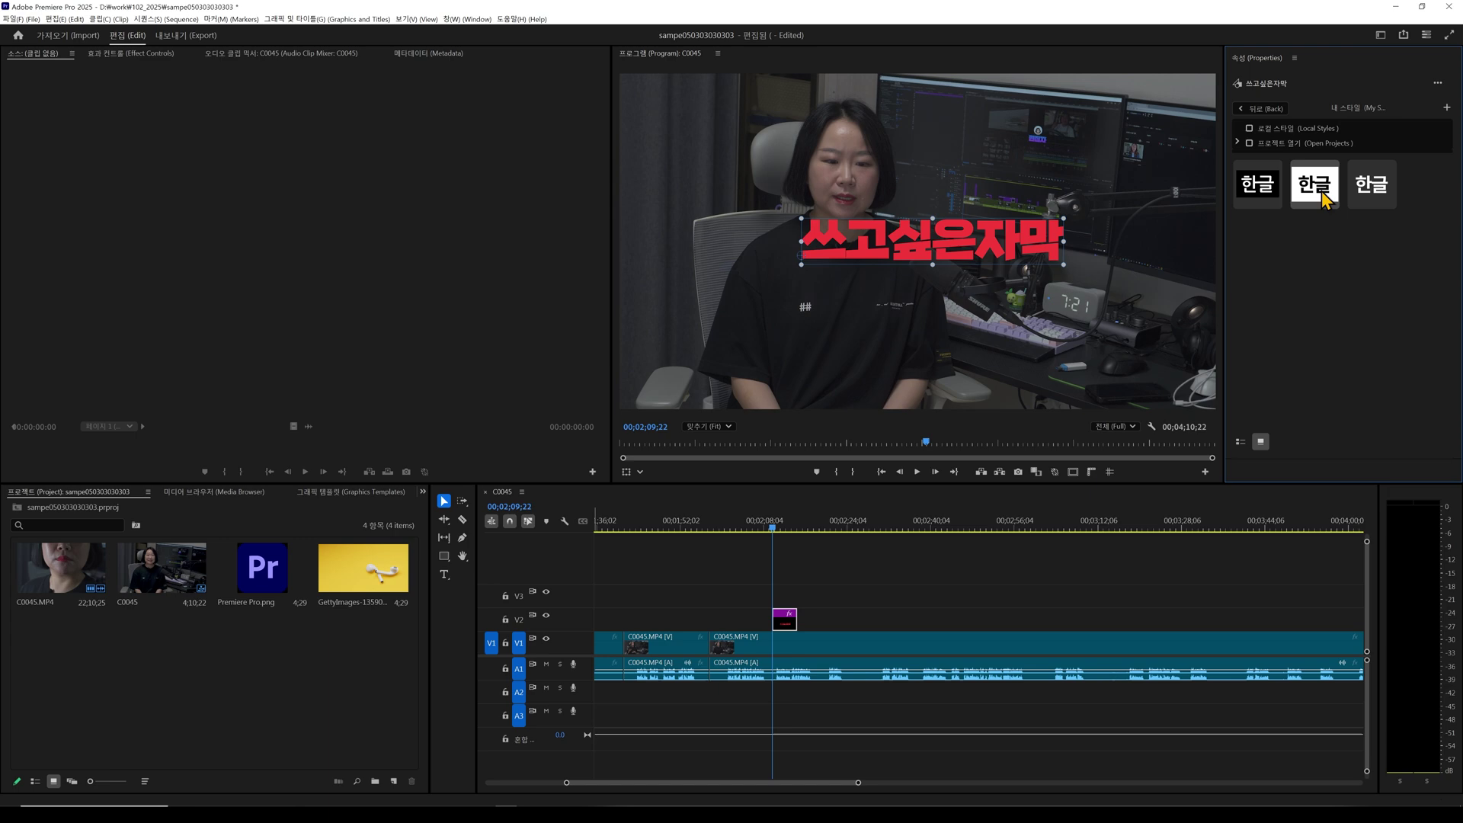
pyautogui.click(1238, 89)
pyautogui.hotkey('ctrl', 'z')
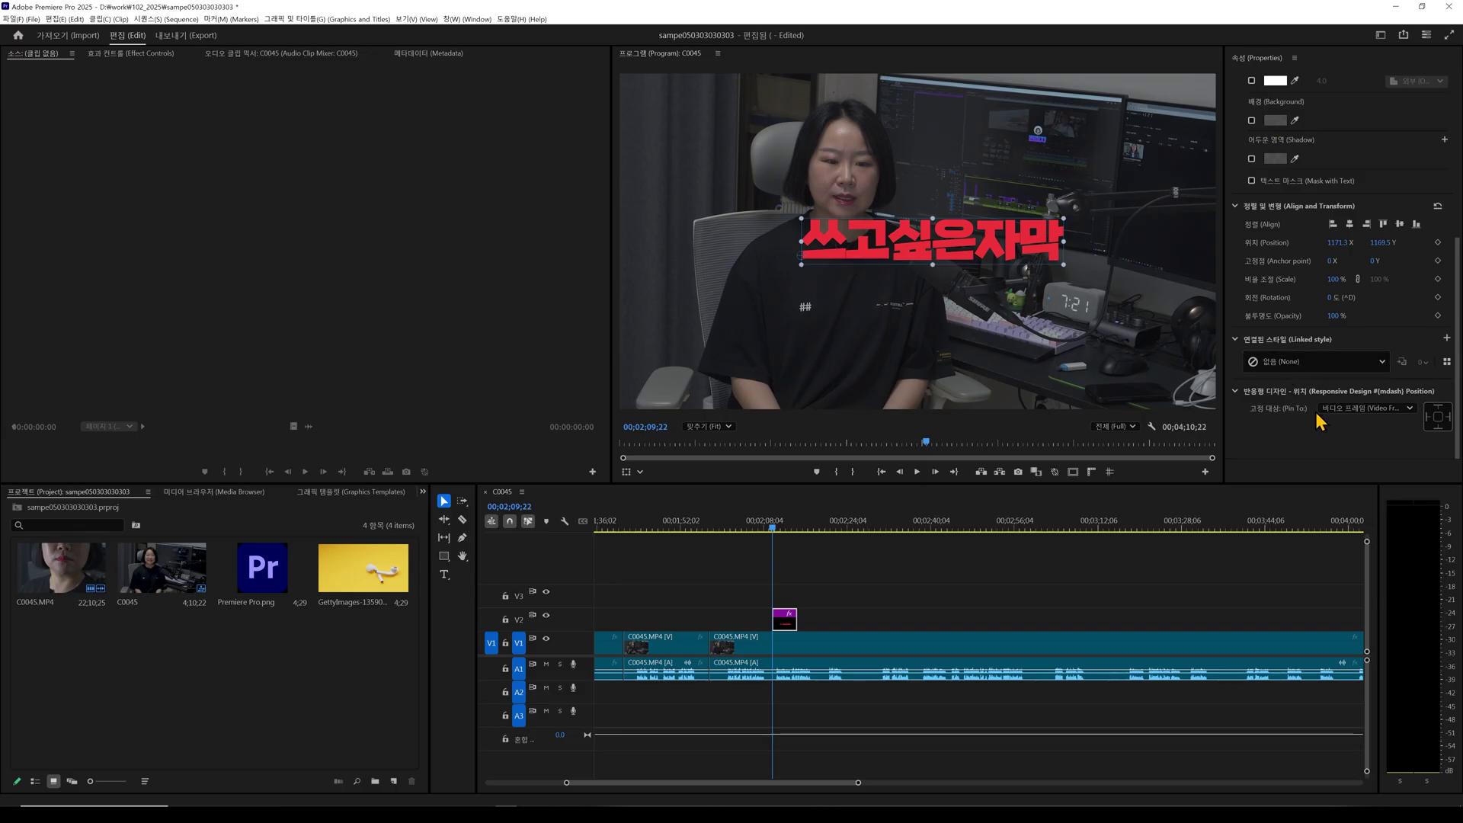
# Delete the red 쓰고싶은자막 title clip from track V2 in the timeline.
pyautogui.click(789, 626)
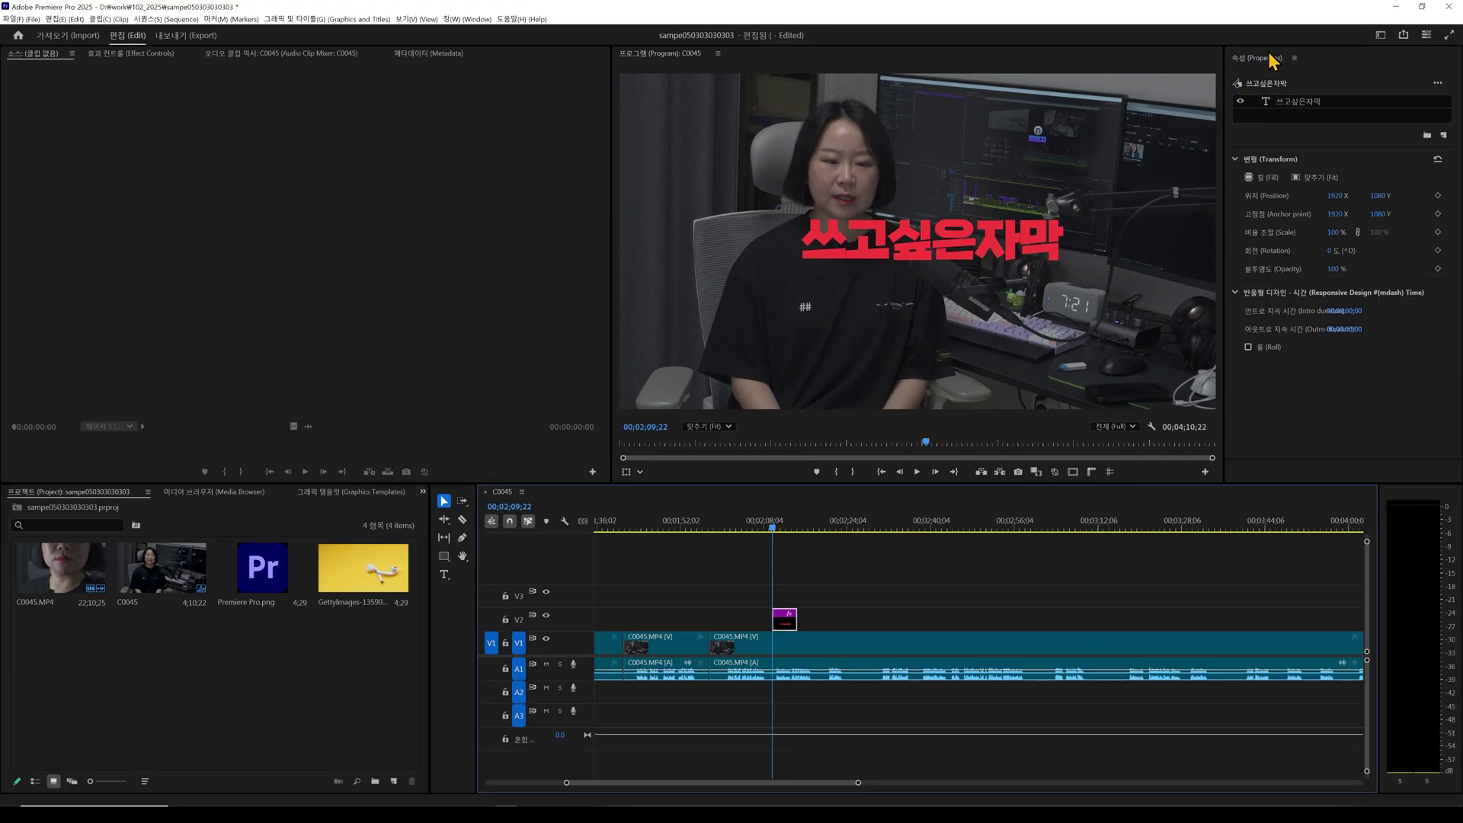
pyautogui.press('Delete')
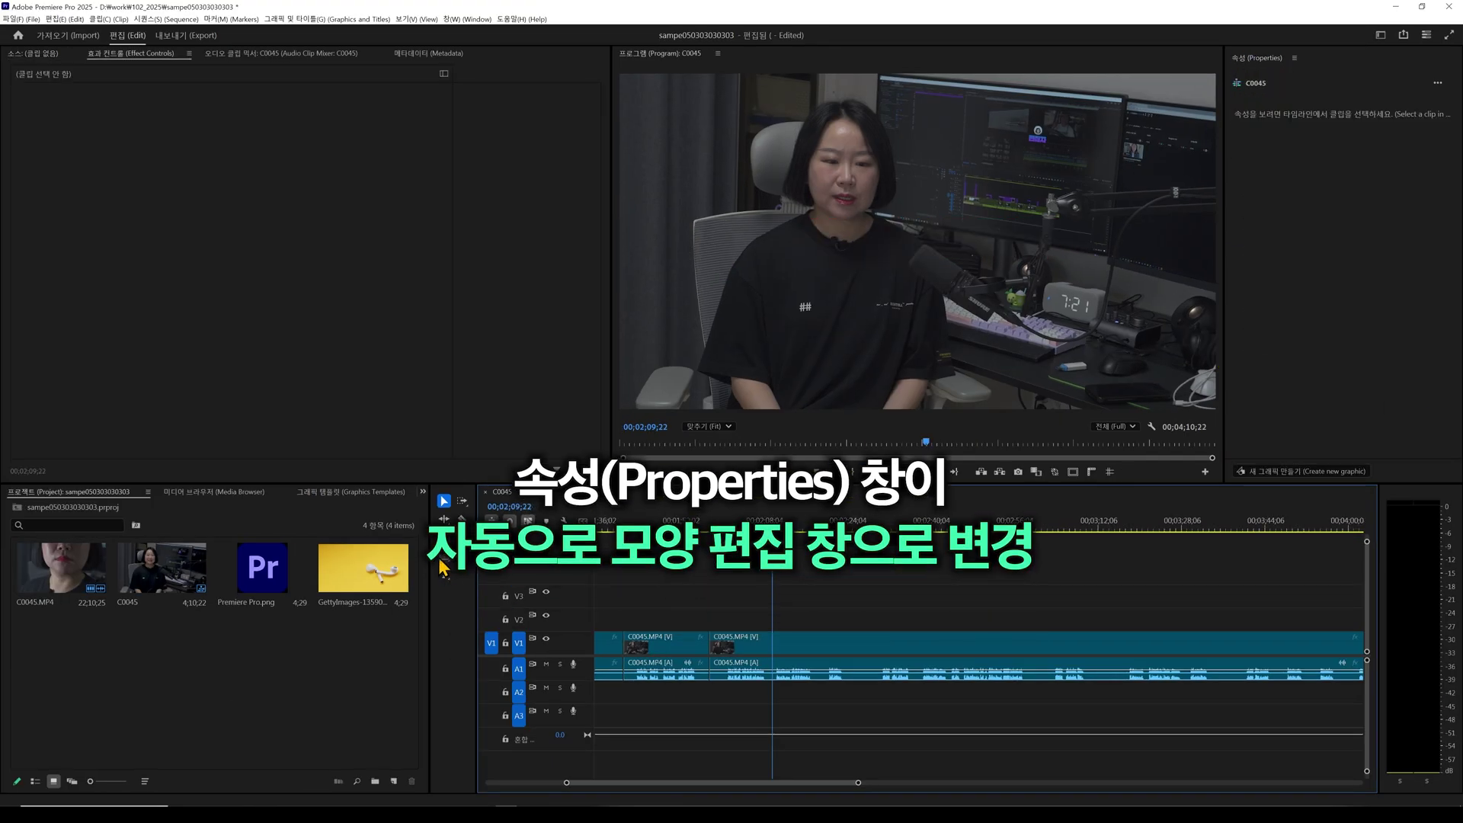
pyautogui.moveTo(785, 184); pyautogui.dragTo(1092, 349)
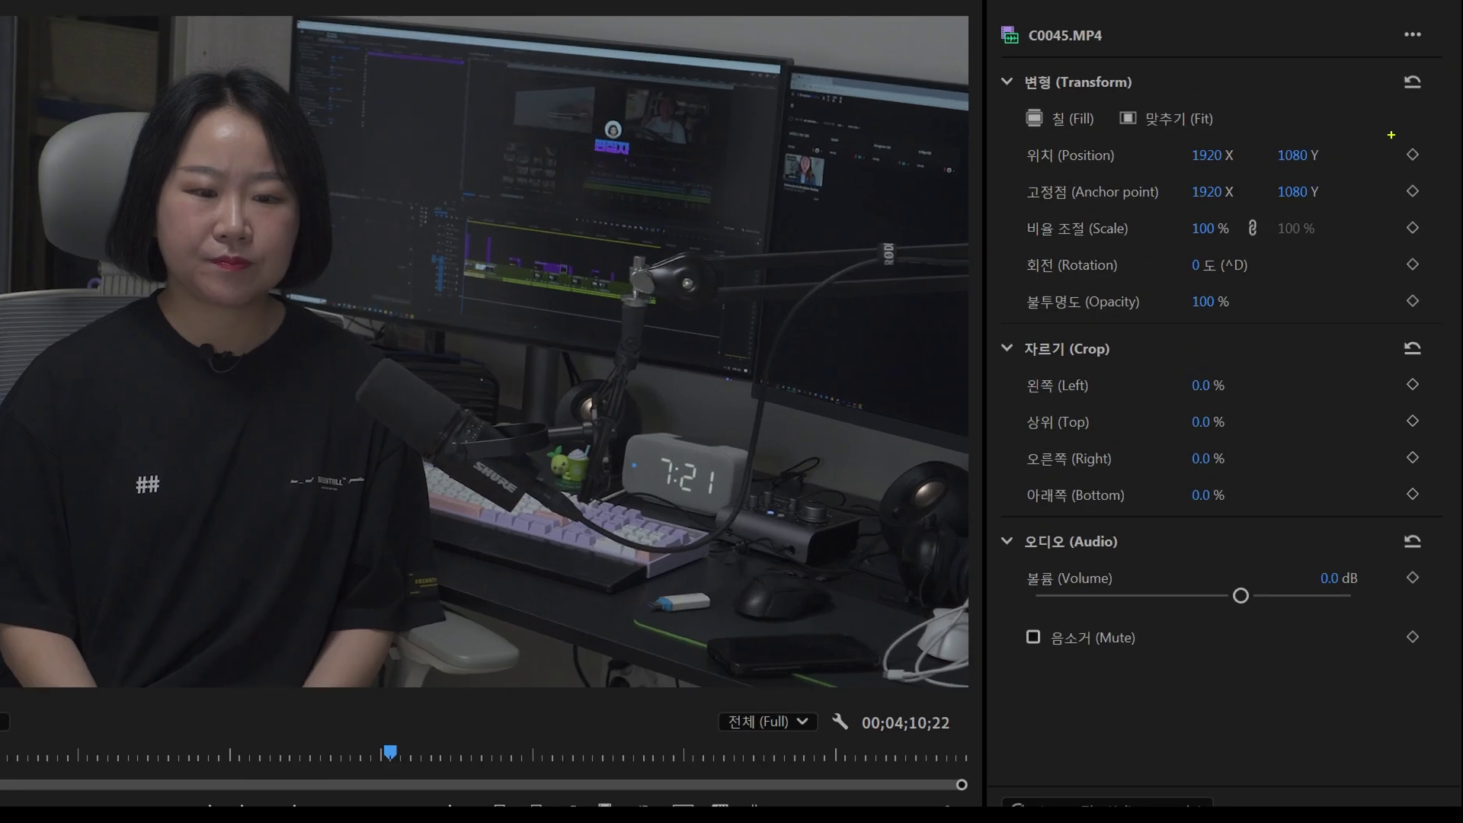
pyautogui.moveTo(1391, 135); pyautogui.dragTo(1456, 729)
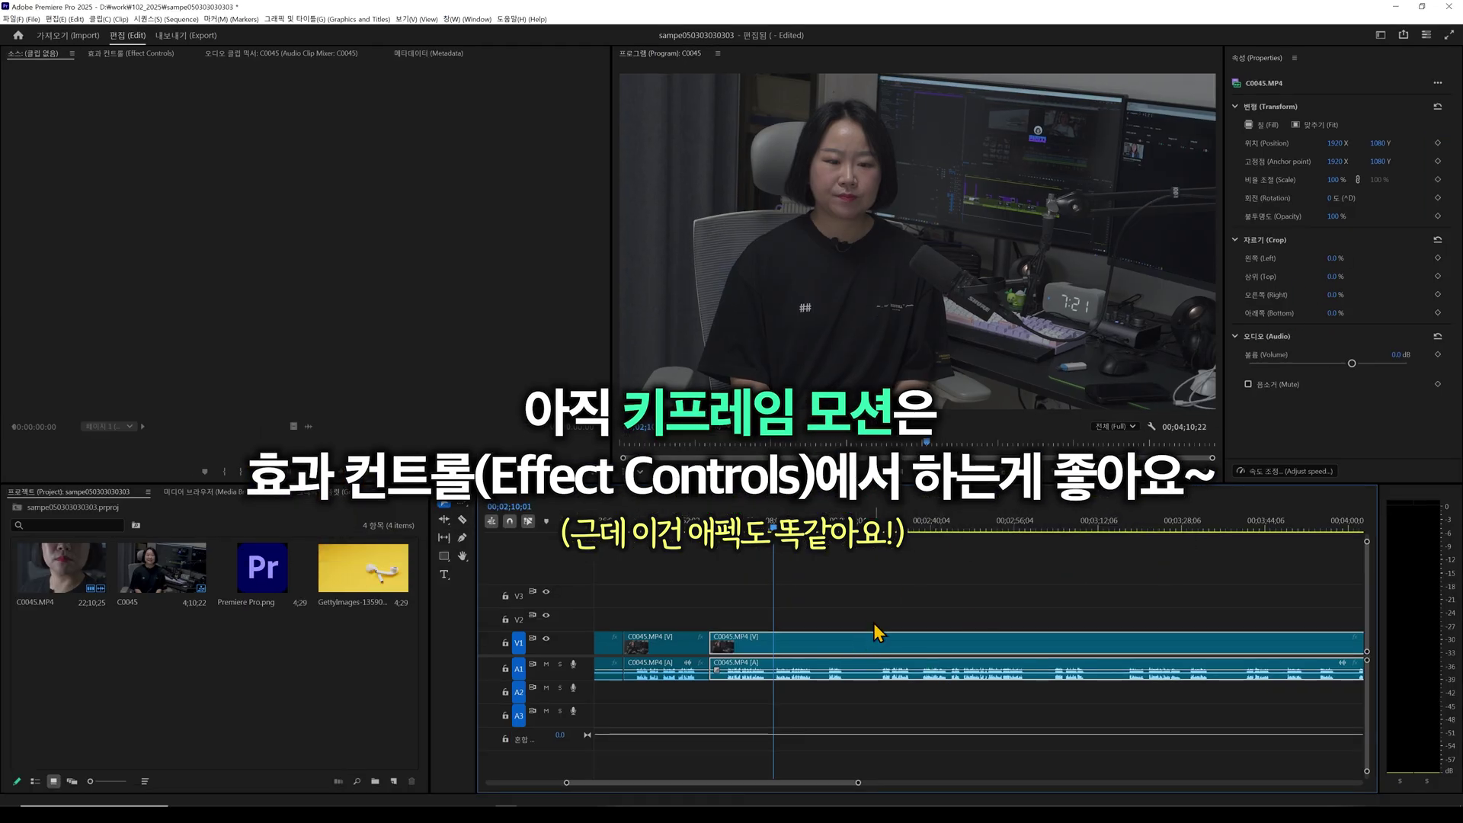
# In the Effect Controls, turn on Position keyframing for the C0045.MP4 clip at 00;02;10;01 and move the playhead to 00;02;26;04.
pyautogui.click(130, 53)
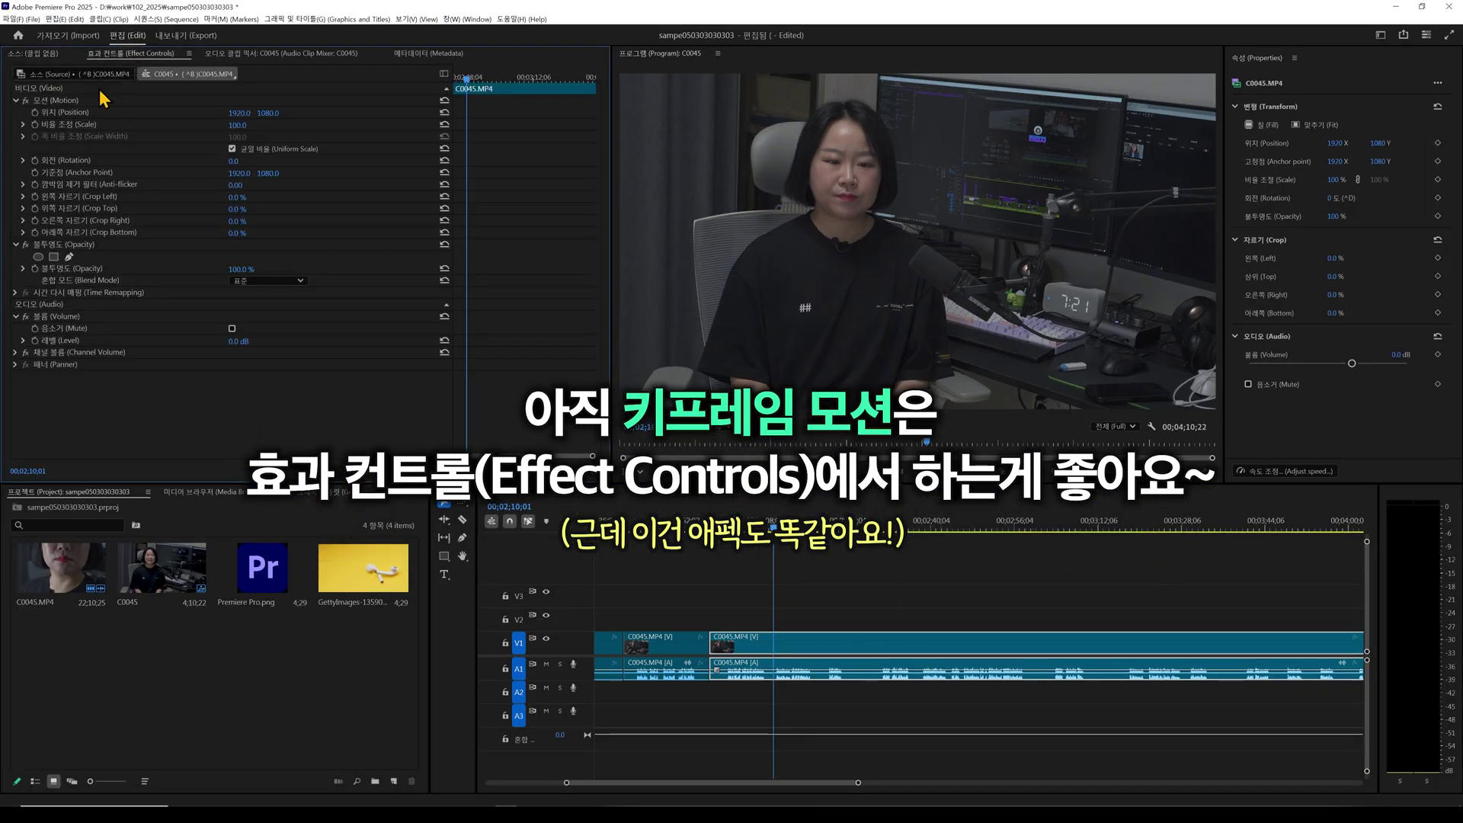
pyautogui.click(35, 112)
pyautogui.moveTo(466, 79); pyautogui.dragTo(503, 78)
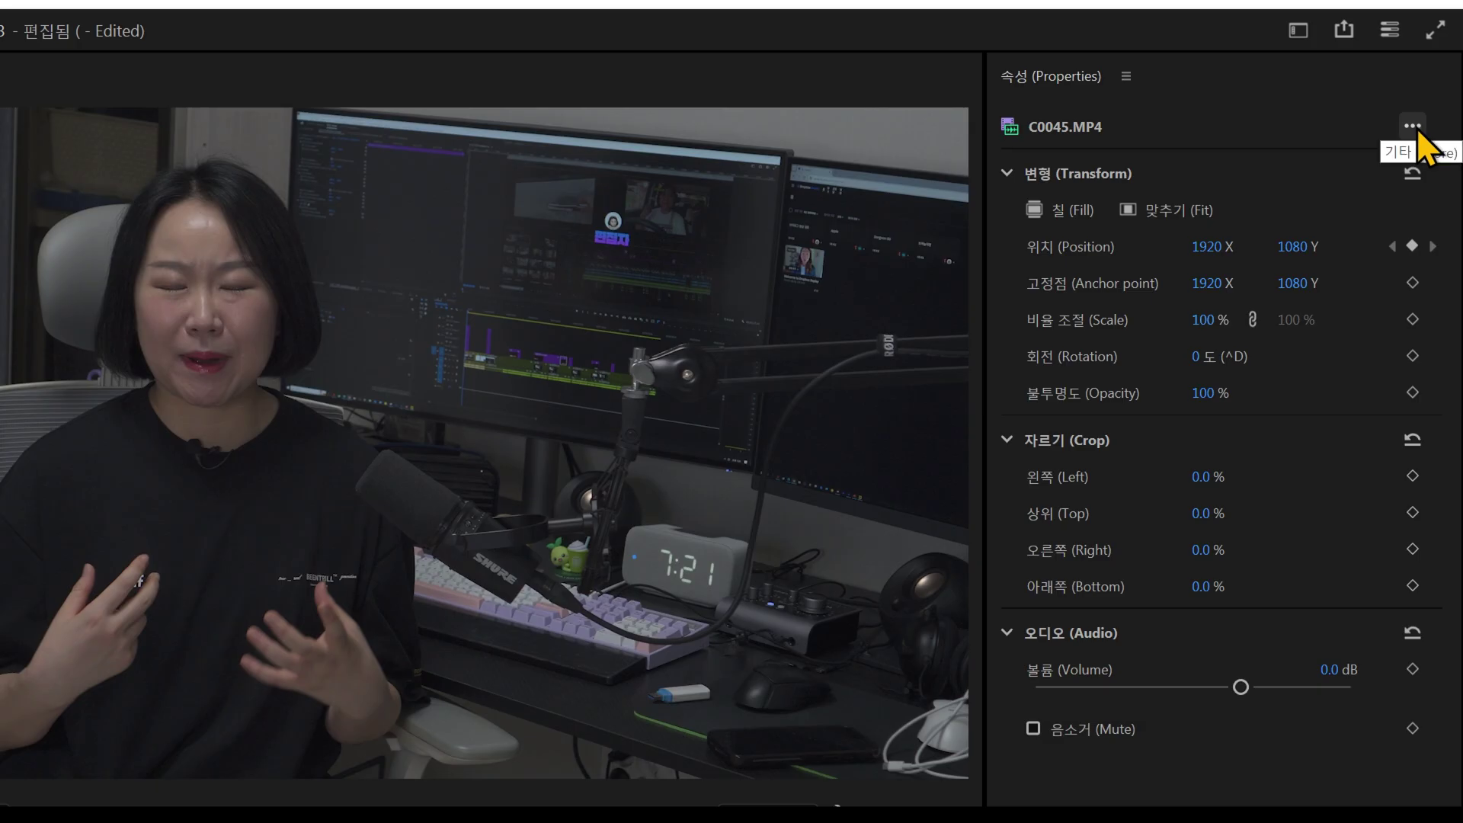
# From the clip's properties, open the Adjust color controls and the additional audio controls.
pyautogui.click(1437, 82)
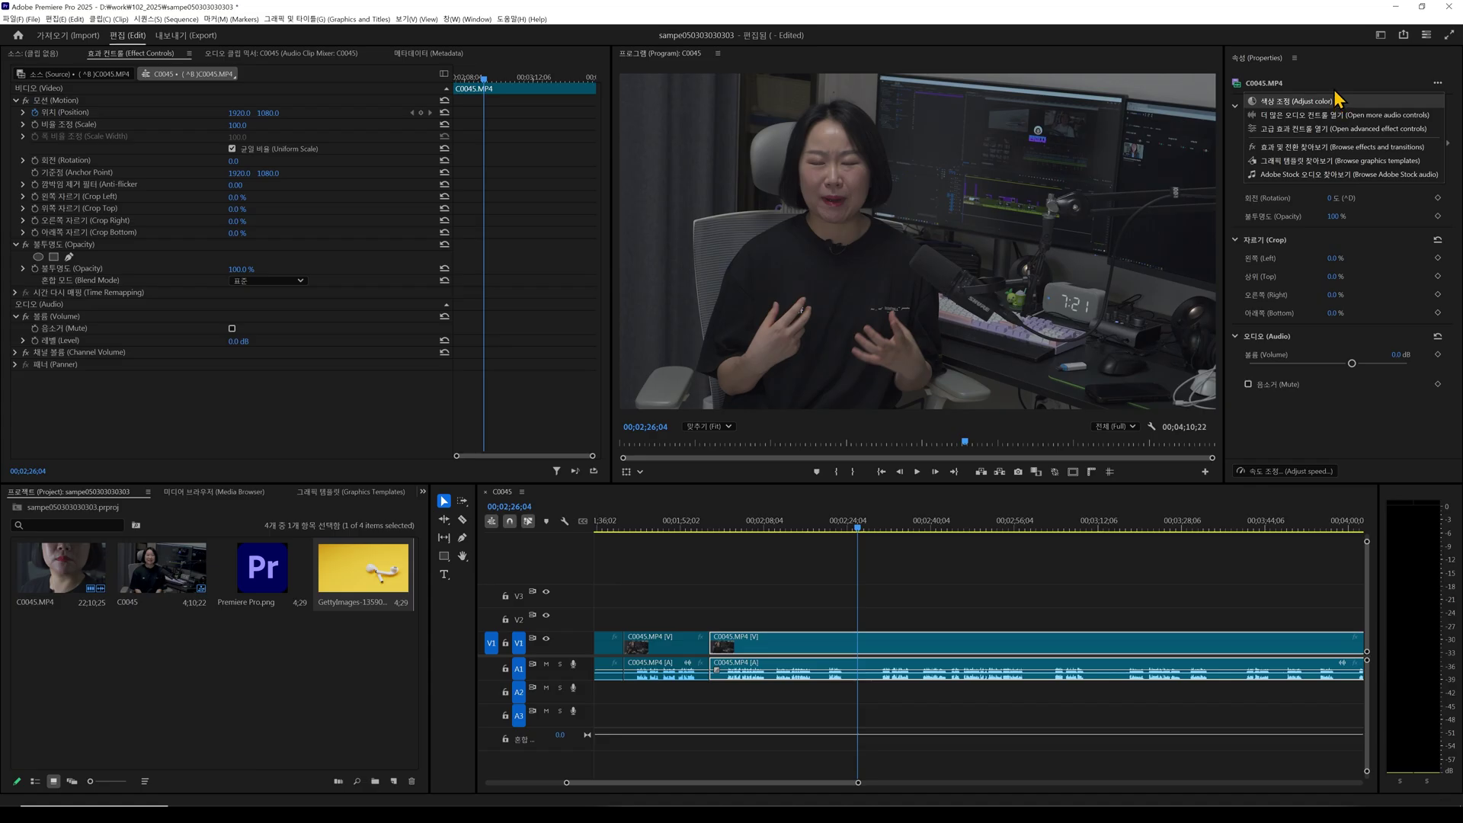
pyautogui.click(1186, 162)
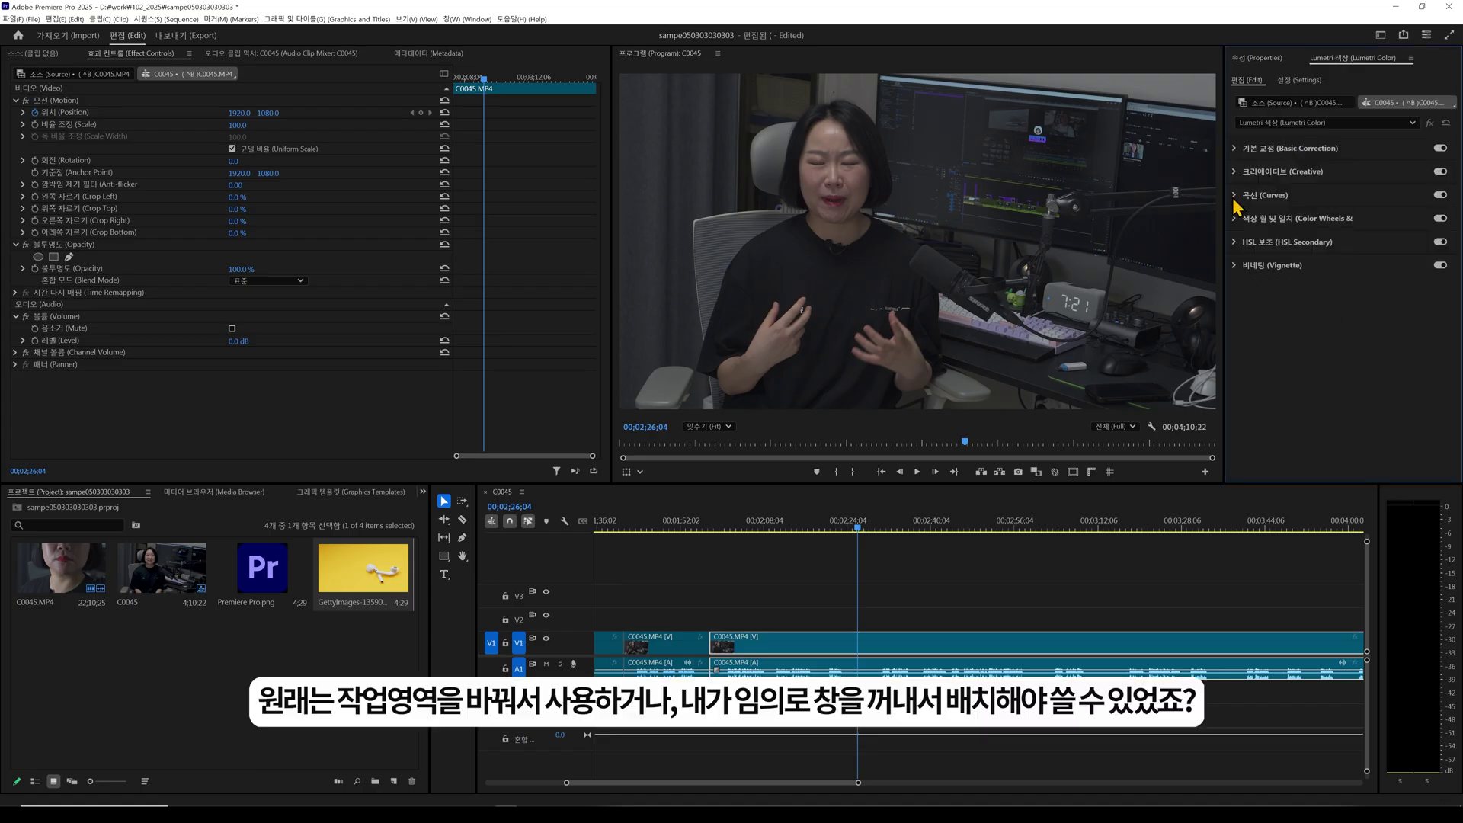
pyautogui.click(1332, 62)
pyautogui.click(1259, 60)
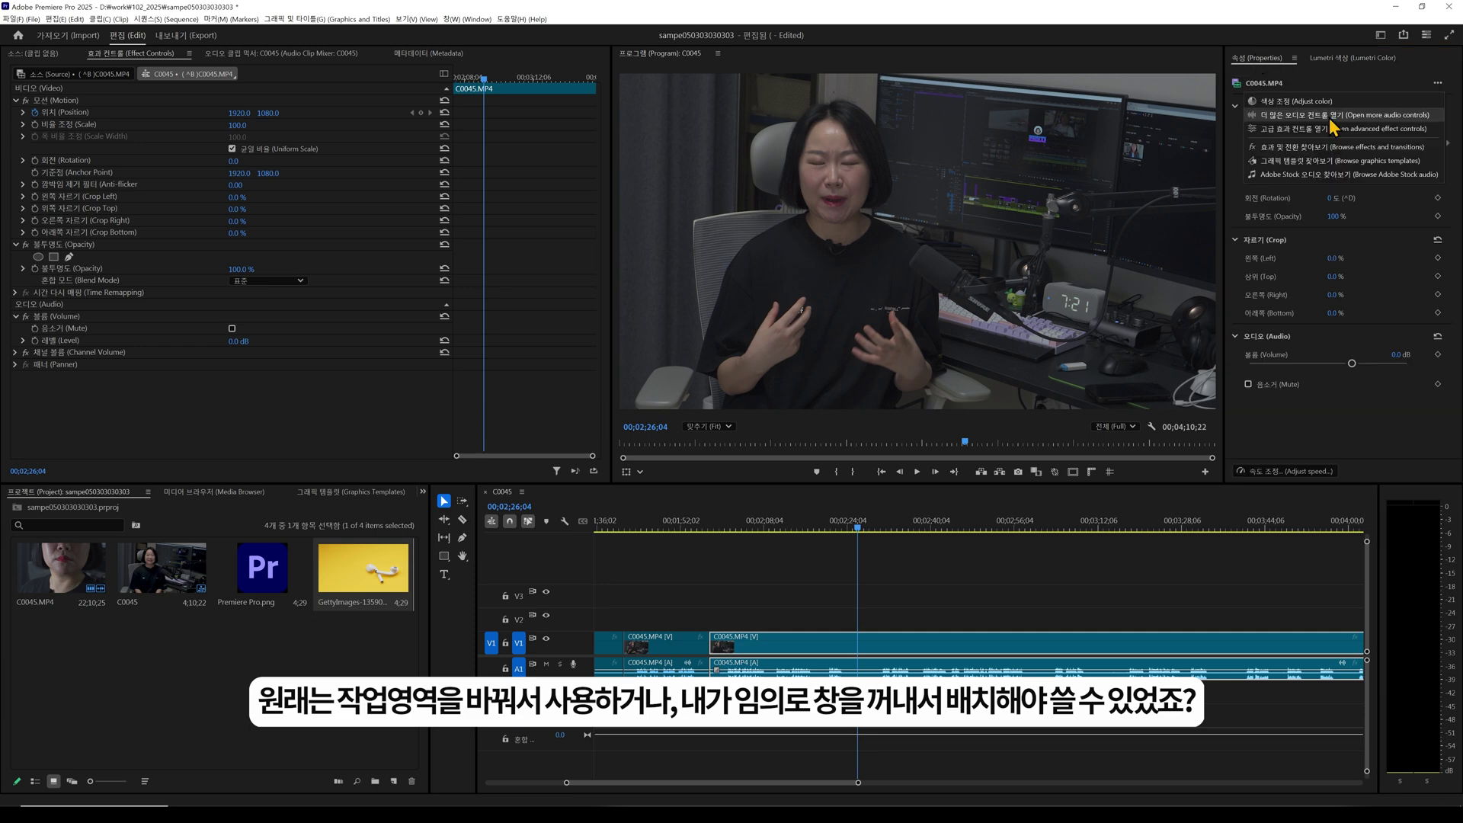
pyautogui.click(1329, 118)
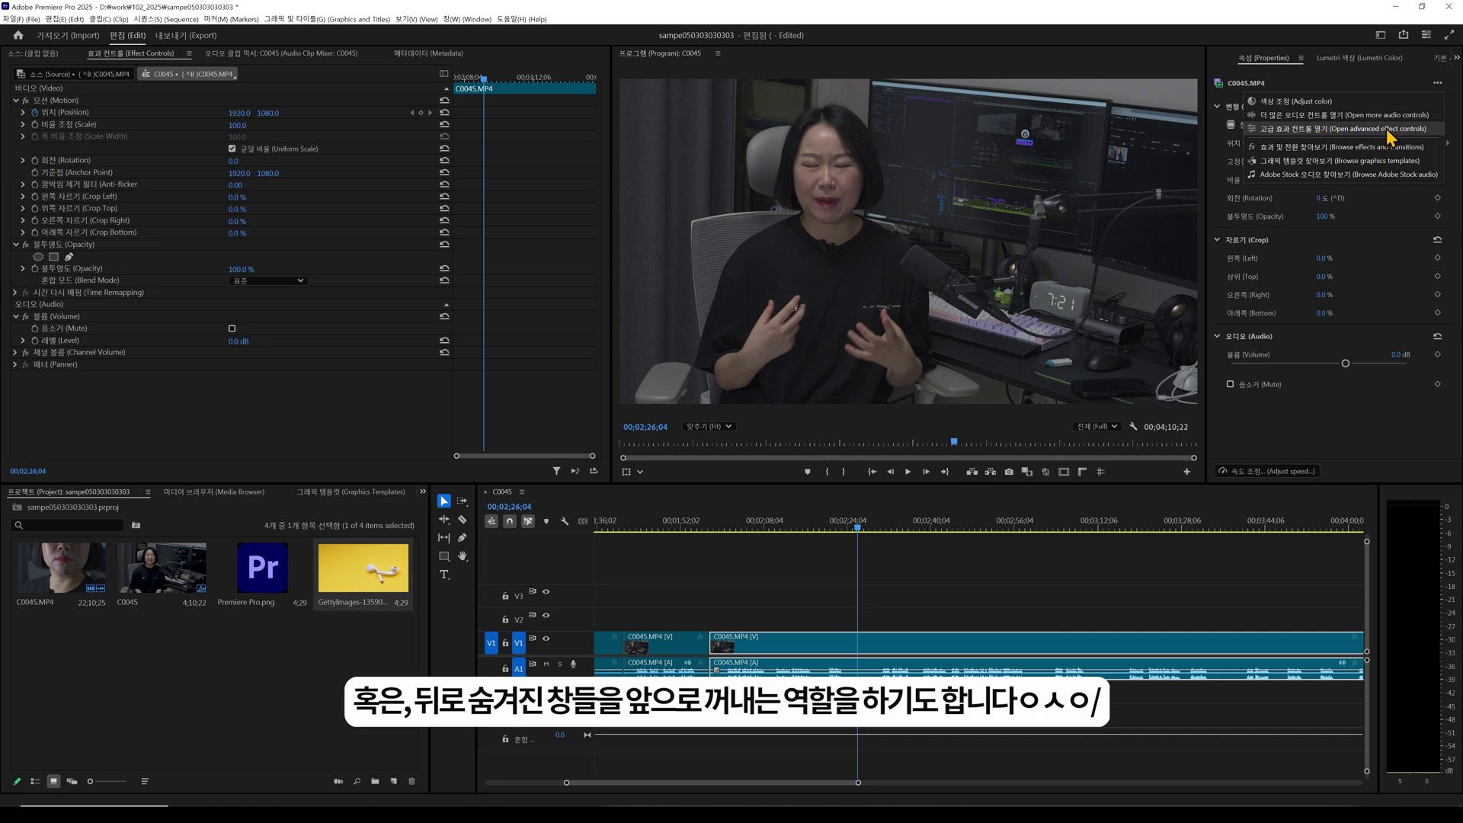
# From the clip's properties, bring up the advanced effect controls and the effects and transitions browser.
pyautogui.click(1388, 131)
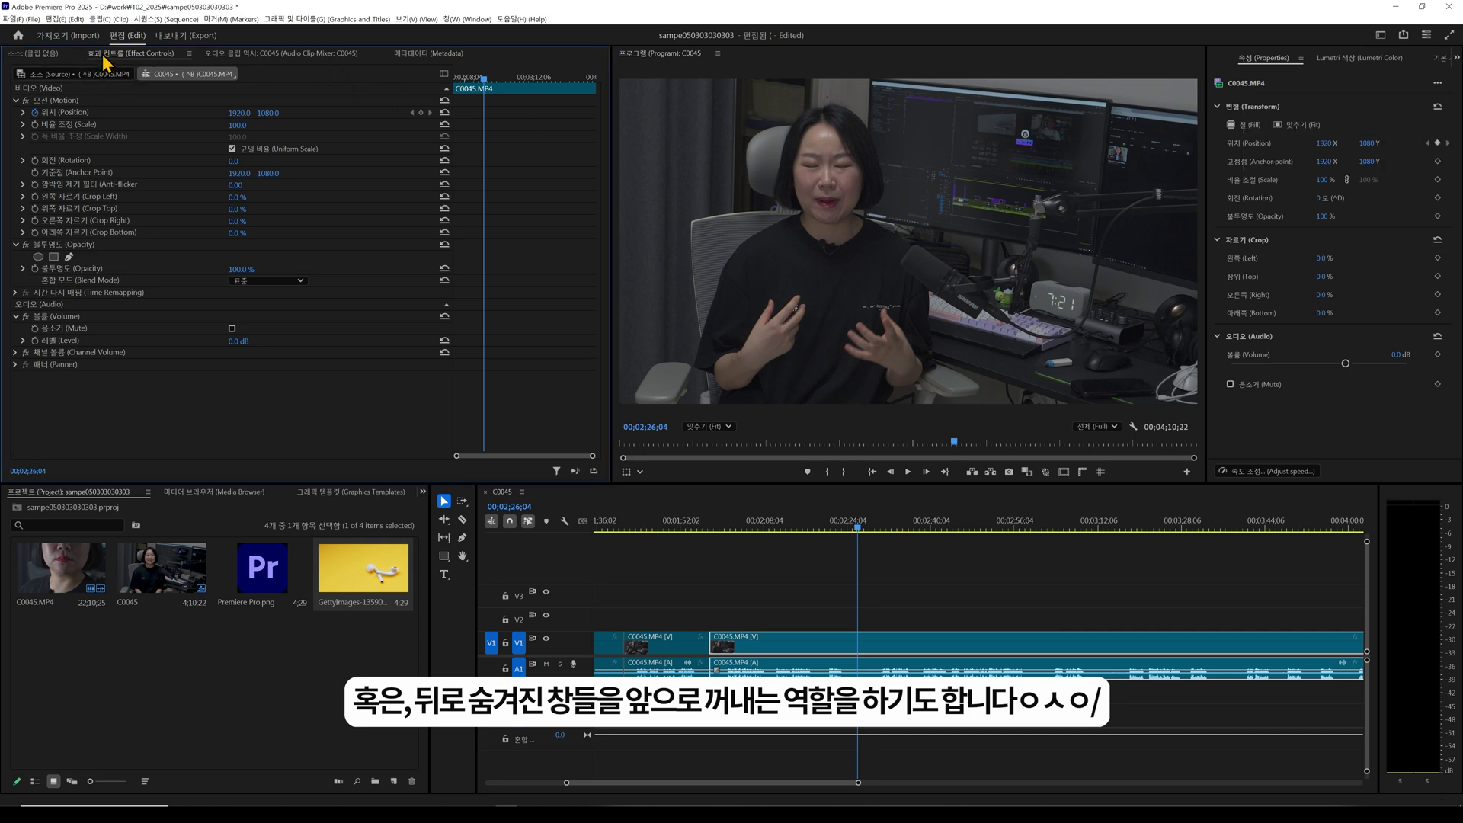
pyautogui.click(1436, 84)
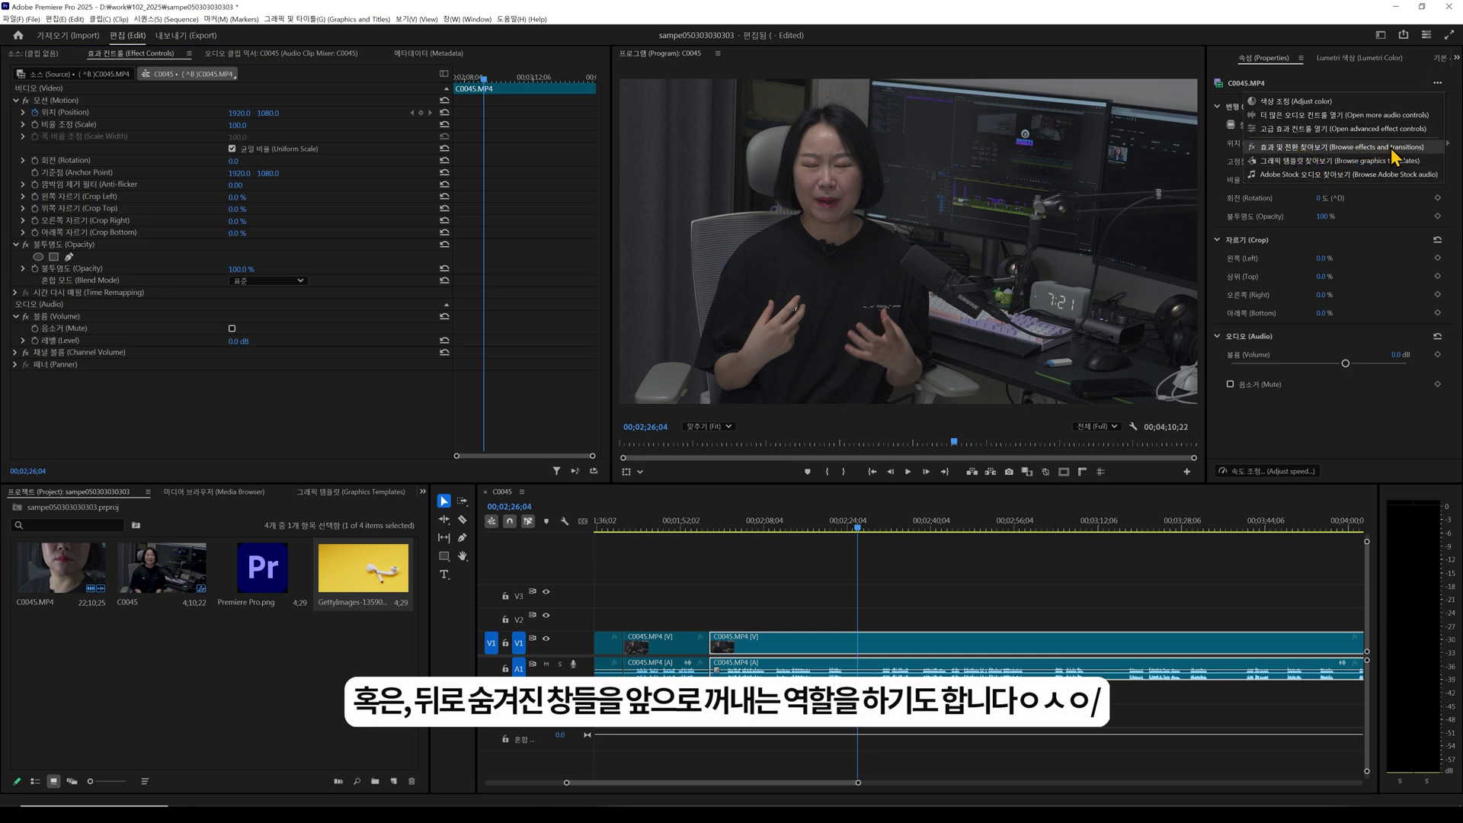
pyautogui.click(1341, 148)
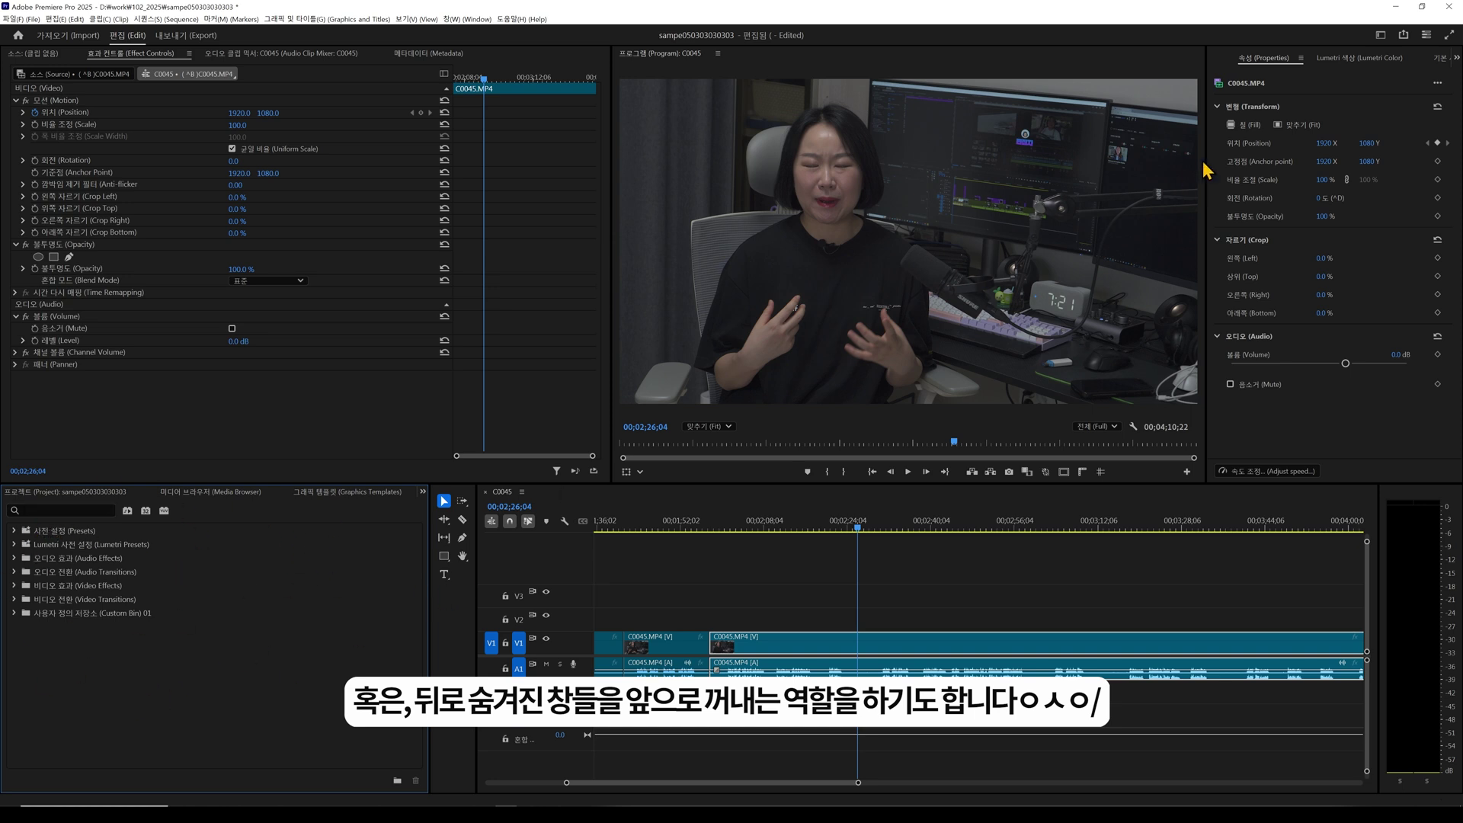
# Deselect everything in the timeline and reselect the second C0045.MP4 clip to review its properties.
pyautogui.click(885, 716)
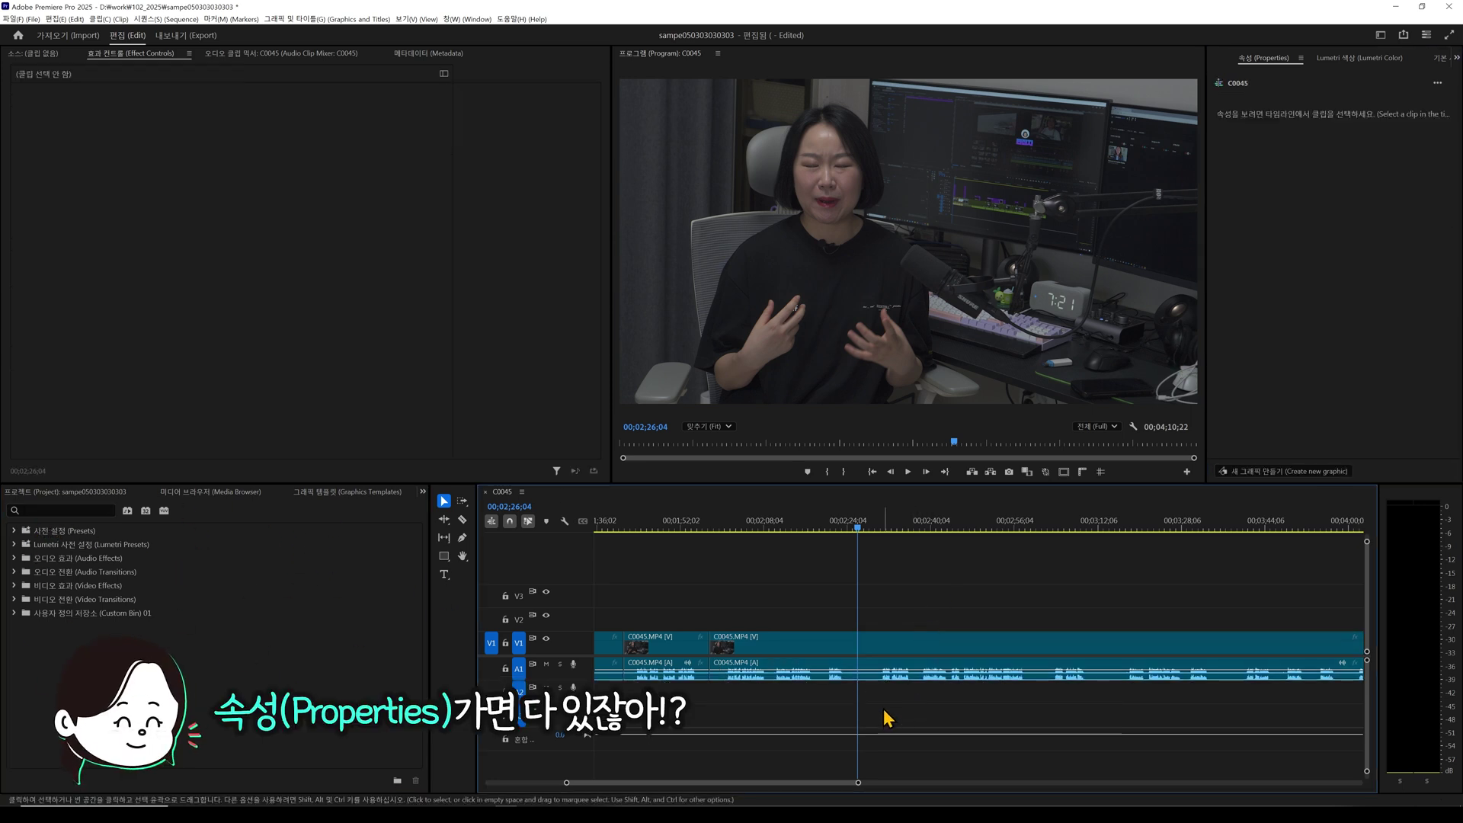
pyautogui.click(892, 668)
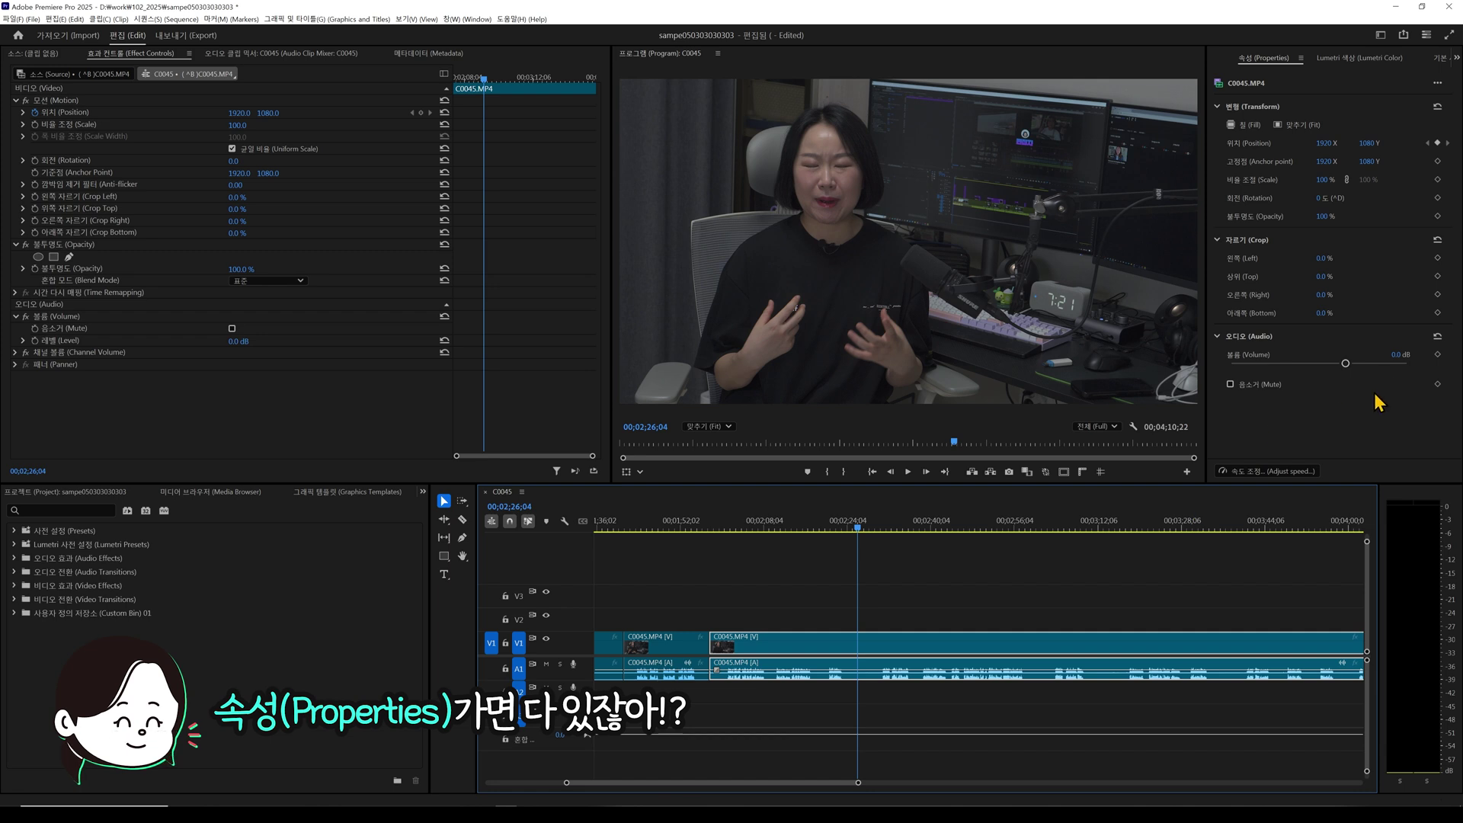
pyautogui.moveTo(1285, 80)
pyautogui.mouseDown()
pyautogui.moveTo(1301, 74)
pyautogui.moveTo(1266, 81)
pyautogui.mouseUp()
pyautogui.moveTo(1365, 431)
pyautogui.mouseDown()
pyautogui.moveTo(1213, 385)
pyautogui.moveTo(1261, 420)
pyautogui.mouseUp()
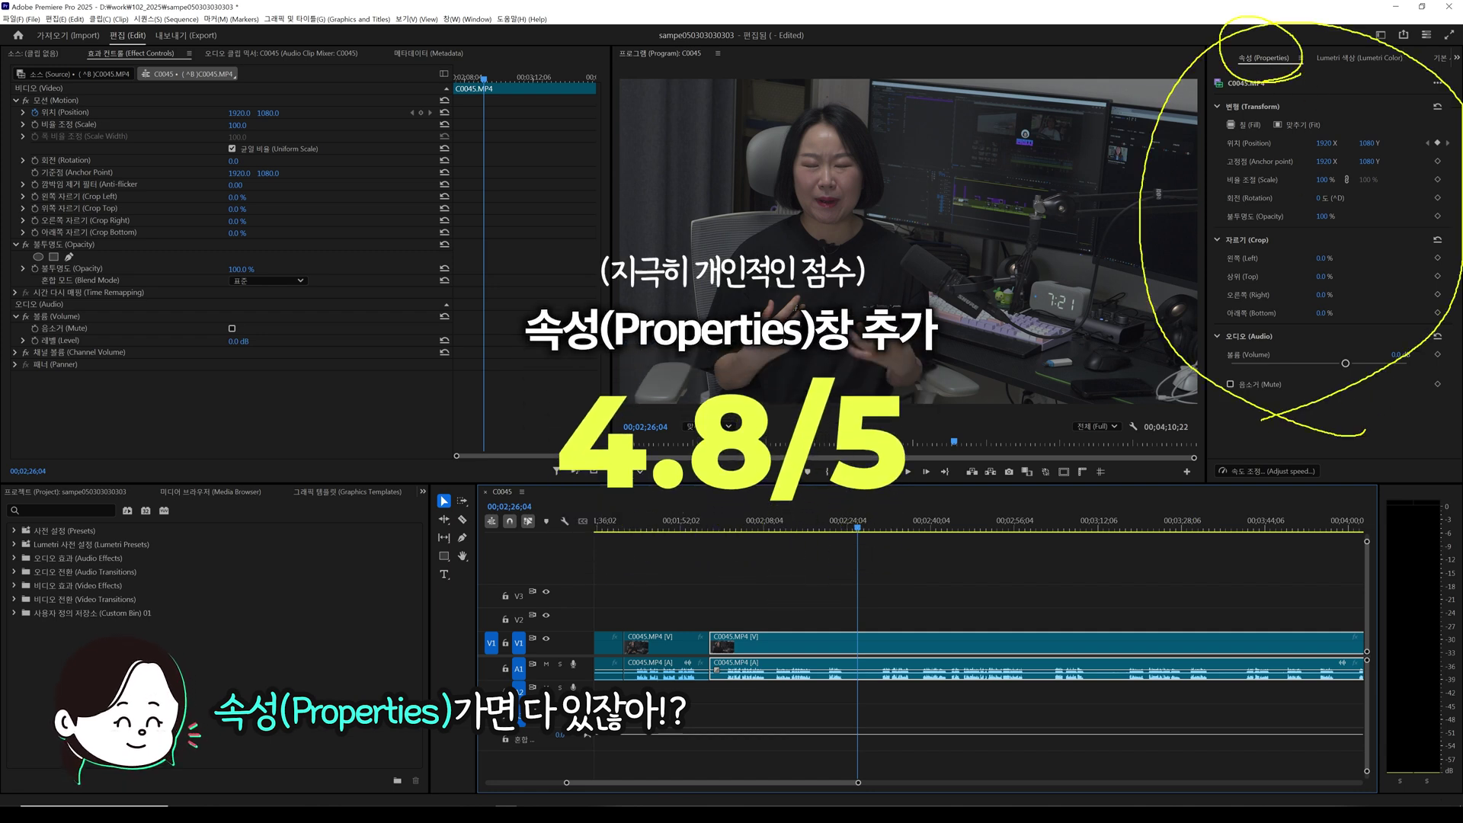
pyautogui.press('Escape')
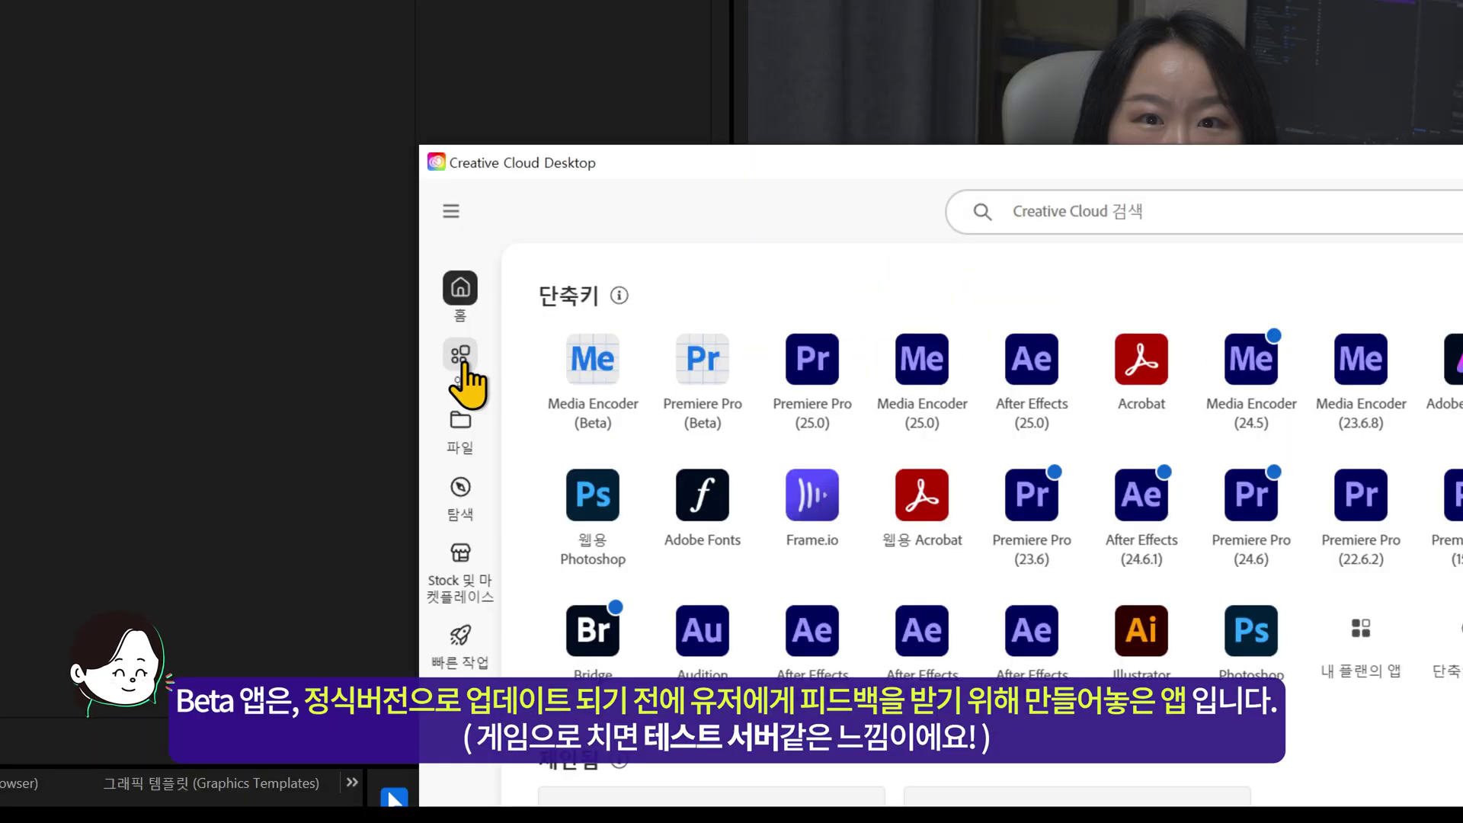
# Switch to Creative Cloud Desktop and show the Beta apps.
pyautogui.click(460, 358)
pyautogui.click(577, 291)
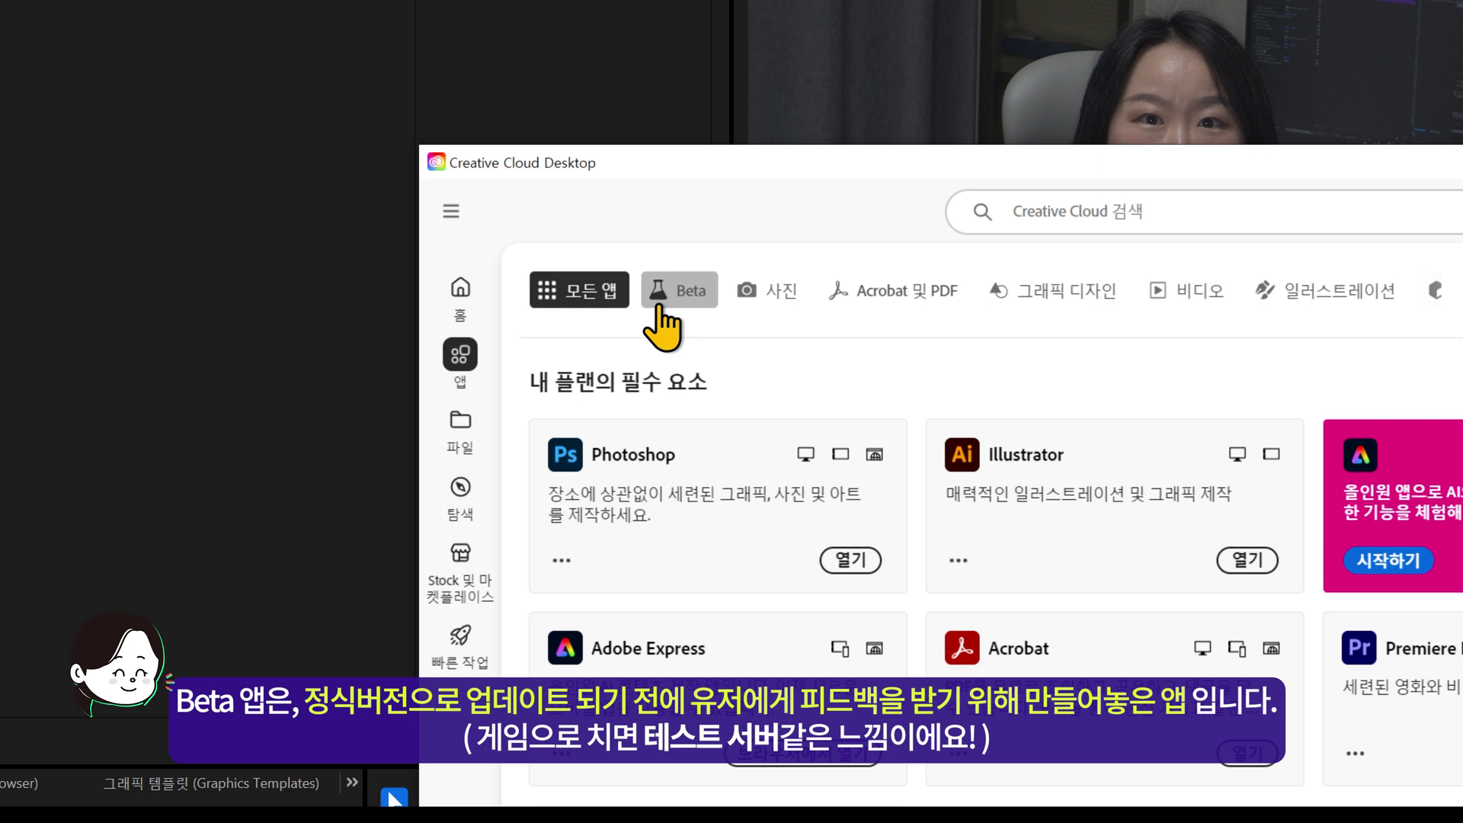
pyautogui.click(696, 296)
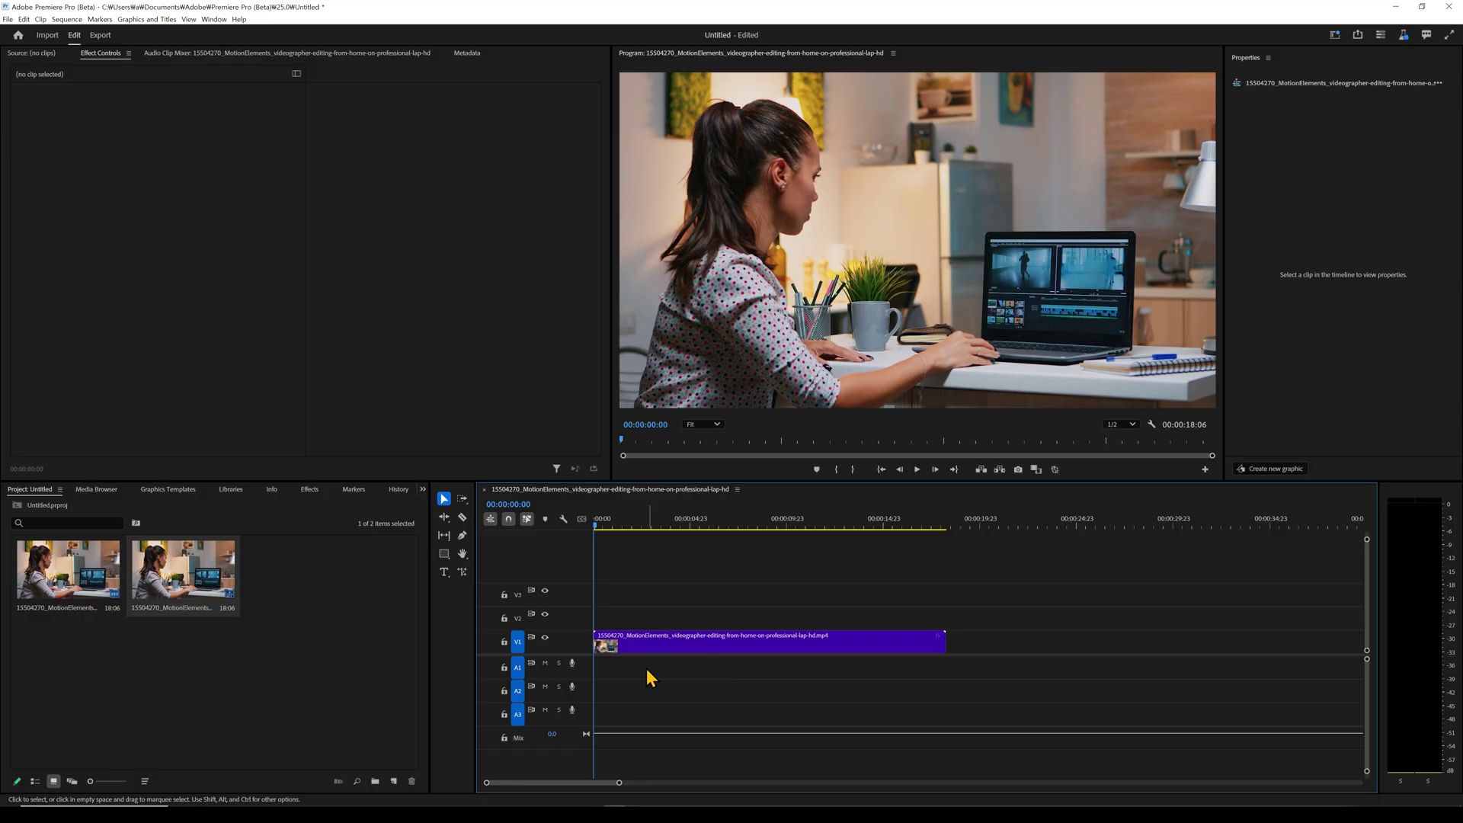
# Switch to Premiere Pro (Beta) and play the videographer clip from the start, skipping ahead to its last seconds.
pyautogui.press('space')
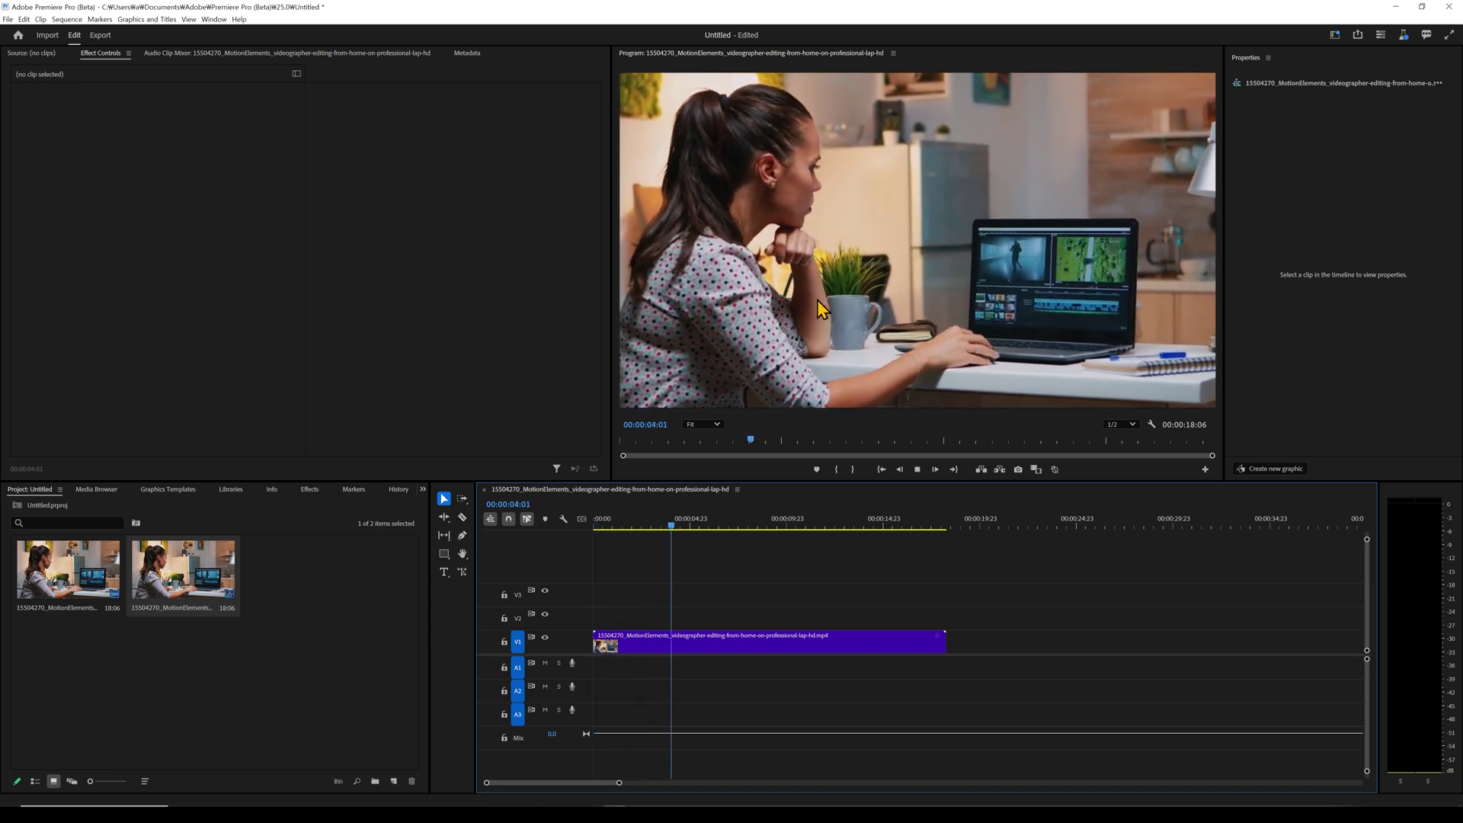
pyautogui.moveTo(715, 526); pyautogui.dragTo(786, 526)
pyautogui.press('space')
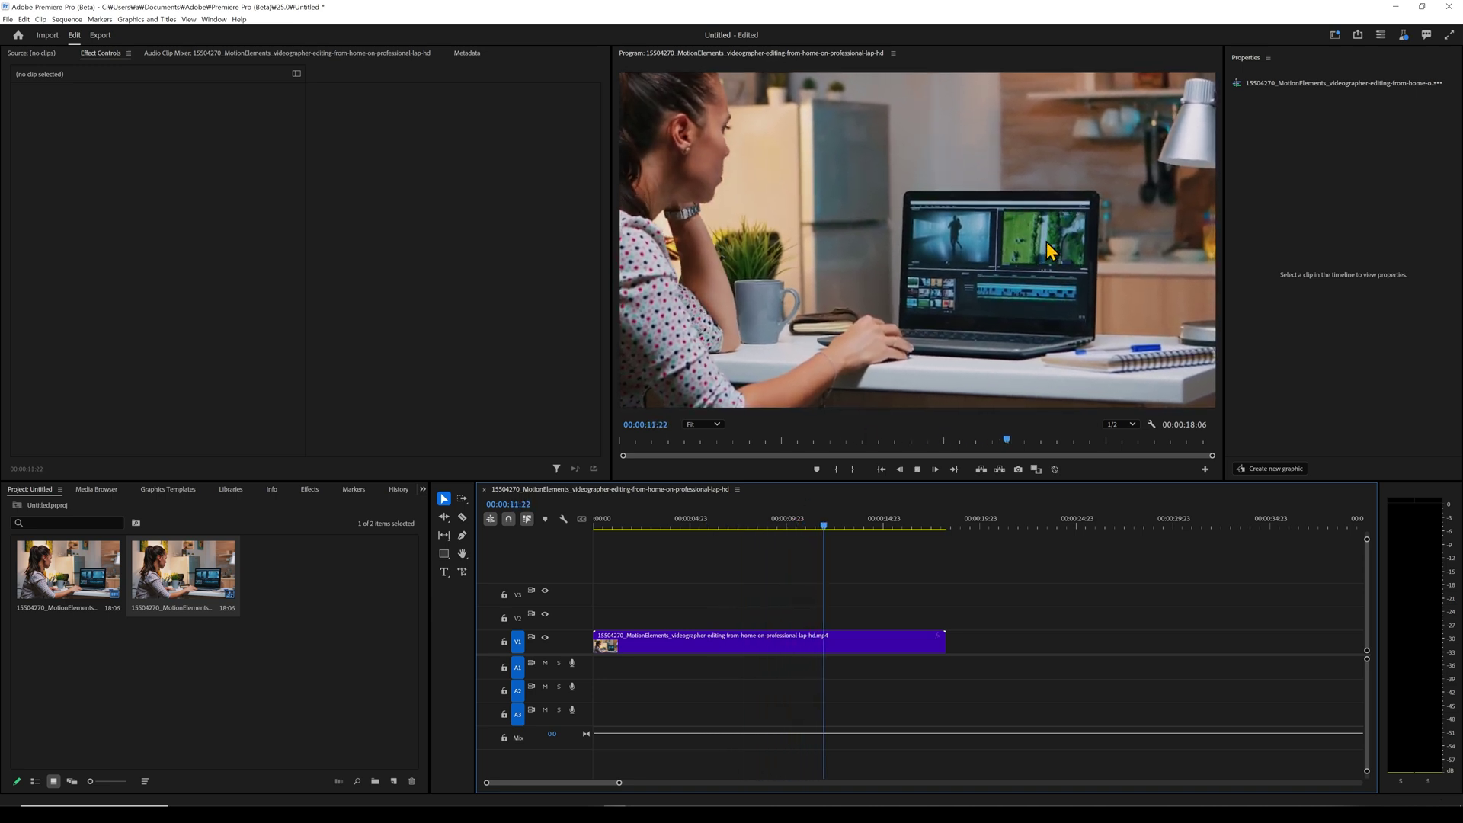
pyautogui.click(916, 526)
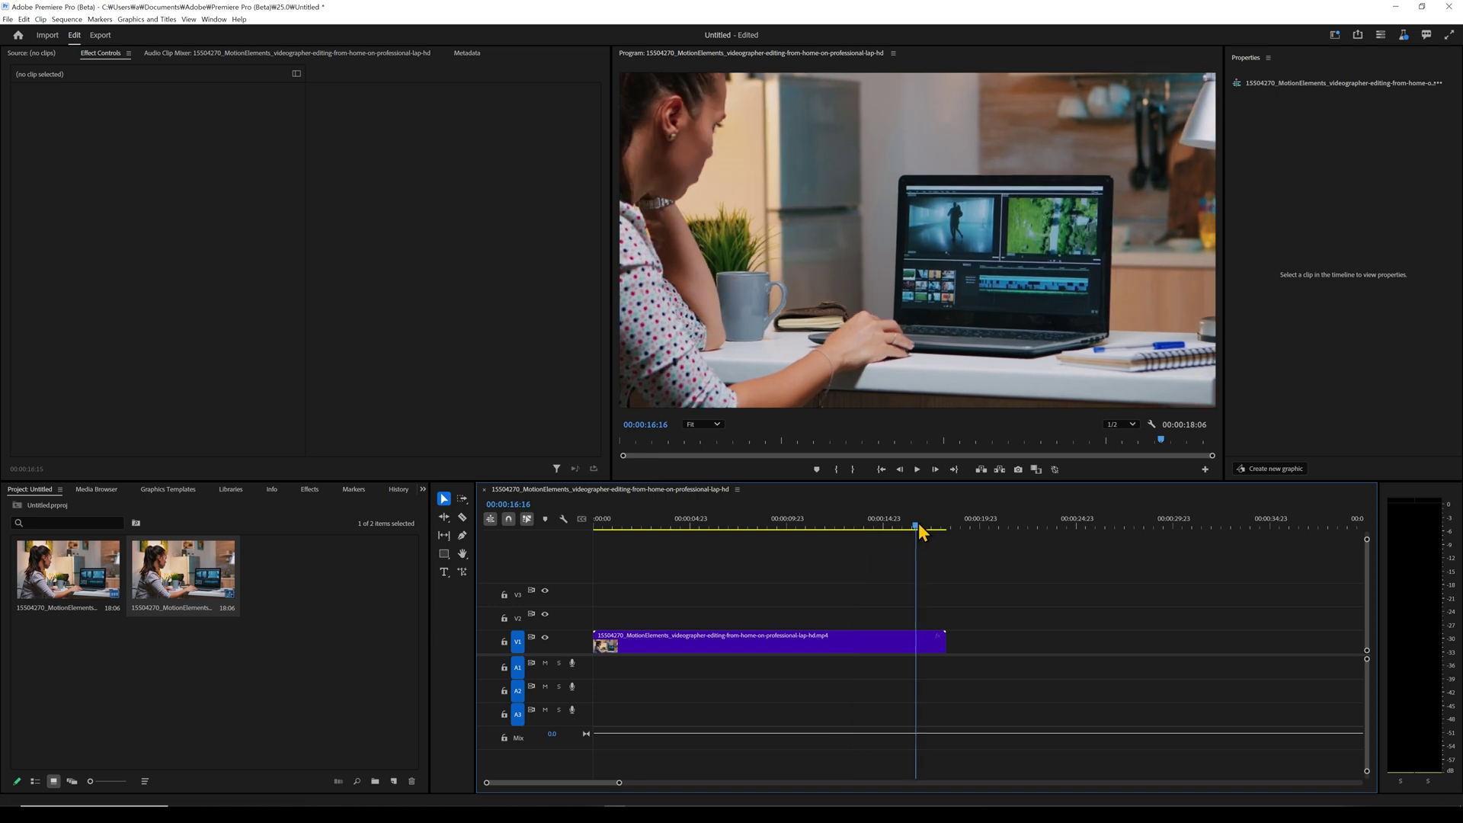
pyautogui.press('space')
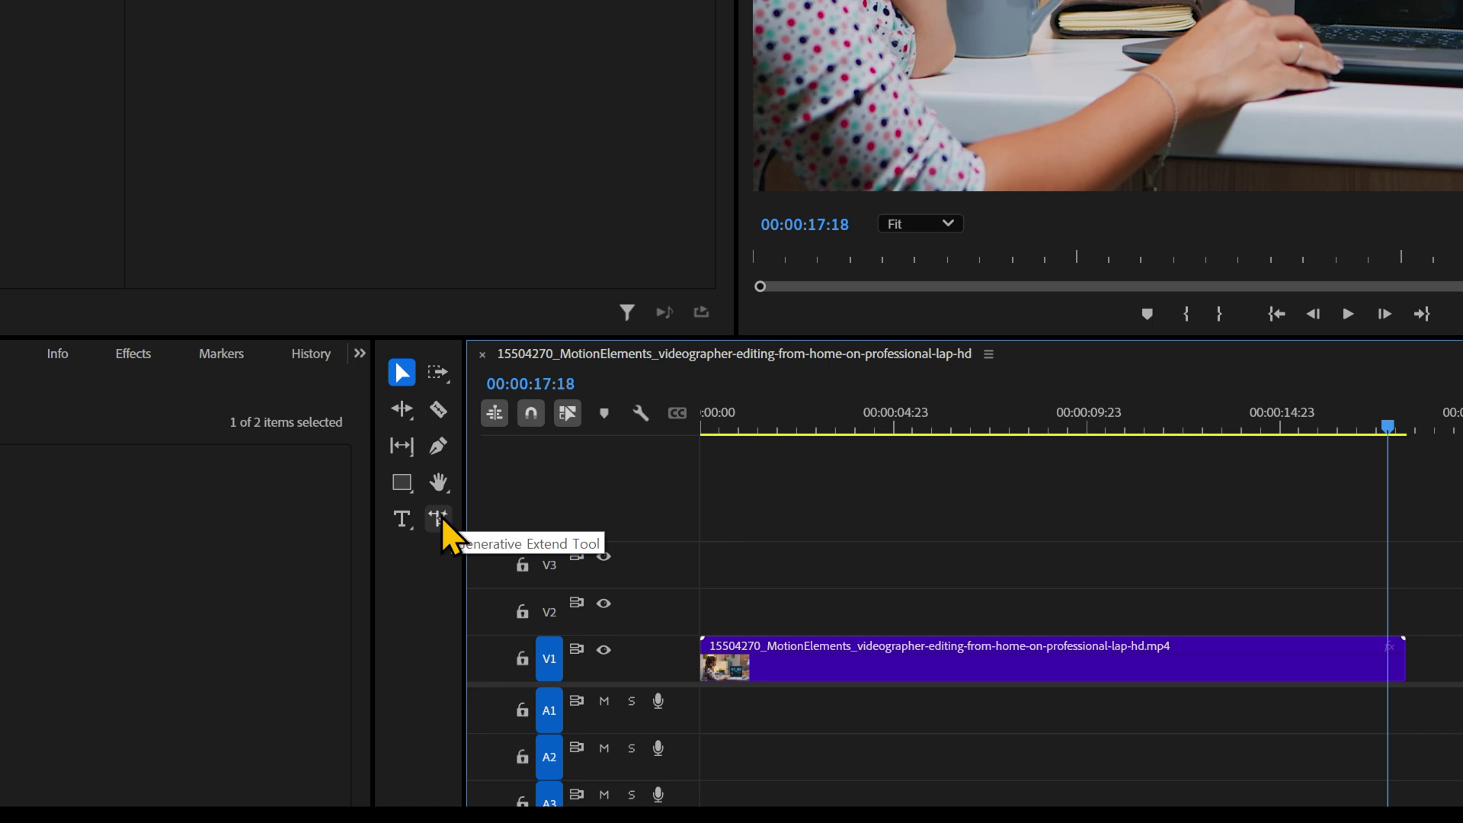
# Extend the end of the videographer clip on V1 by two seconds with the Generative Extend tool.
pyautogui.click(438, 518)
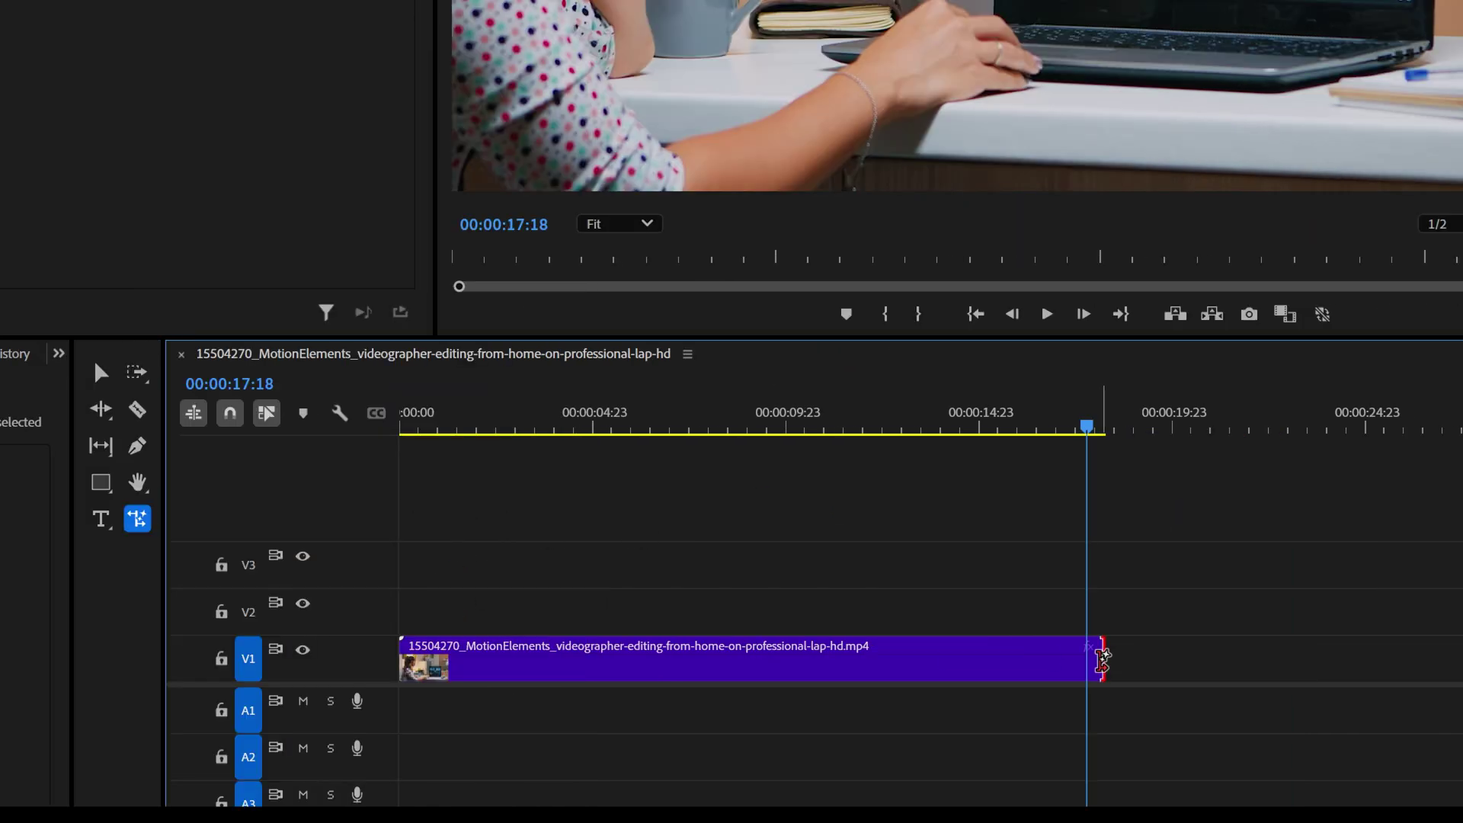
pyautogui.moveTo(1404, 659); pyautogui.dragTo(1462, 669)
pyautogui.moveTo(1282, 669); pyautogui.dragTo(1283, 669)
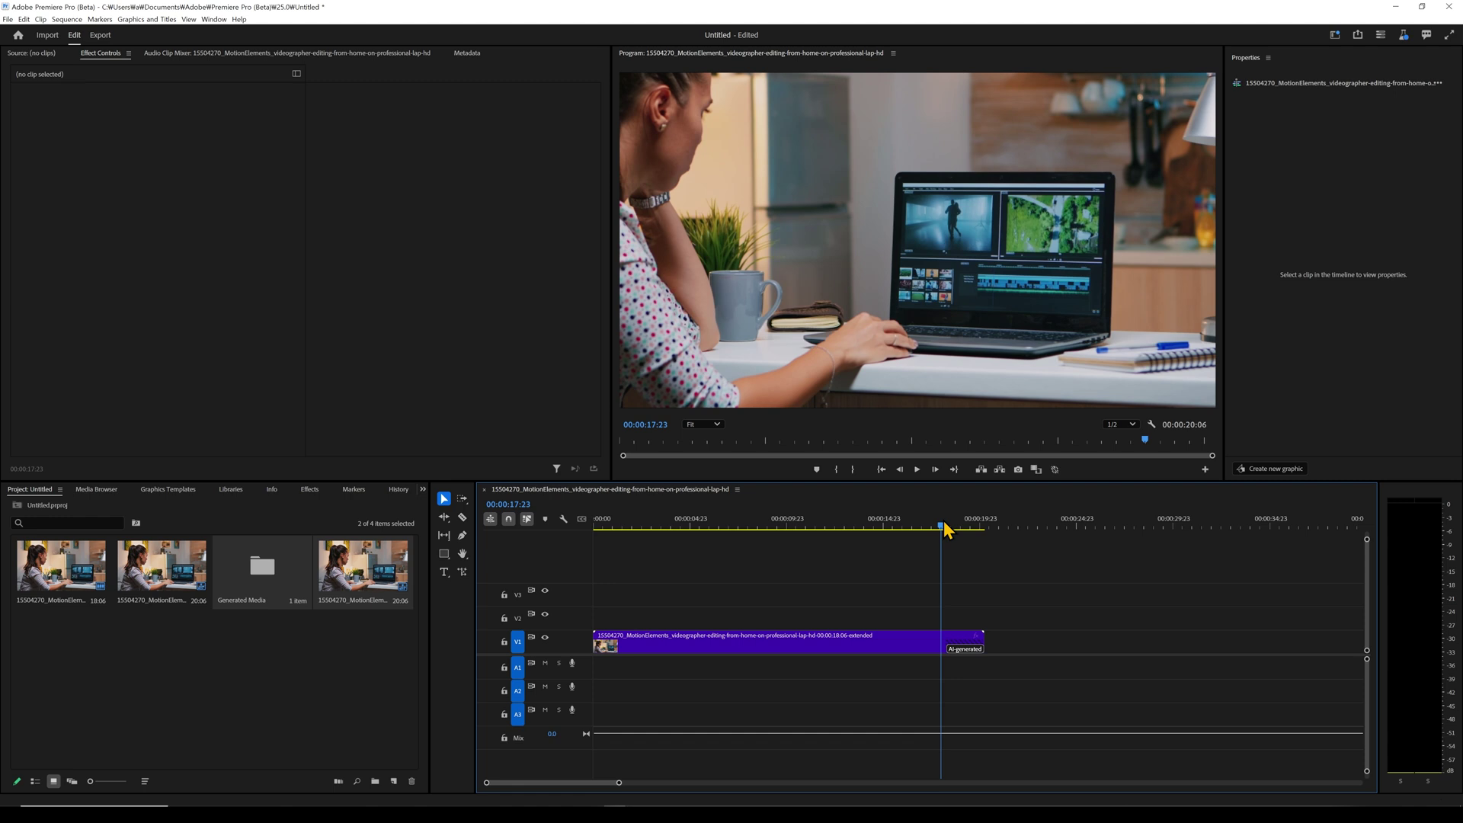
# Play the extended clip from shortly before the AI-generated segment.
pyautogui.click(969, 227)
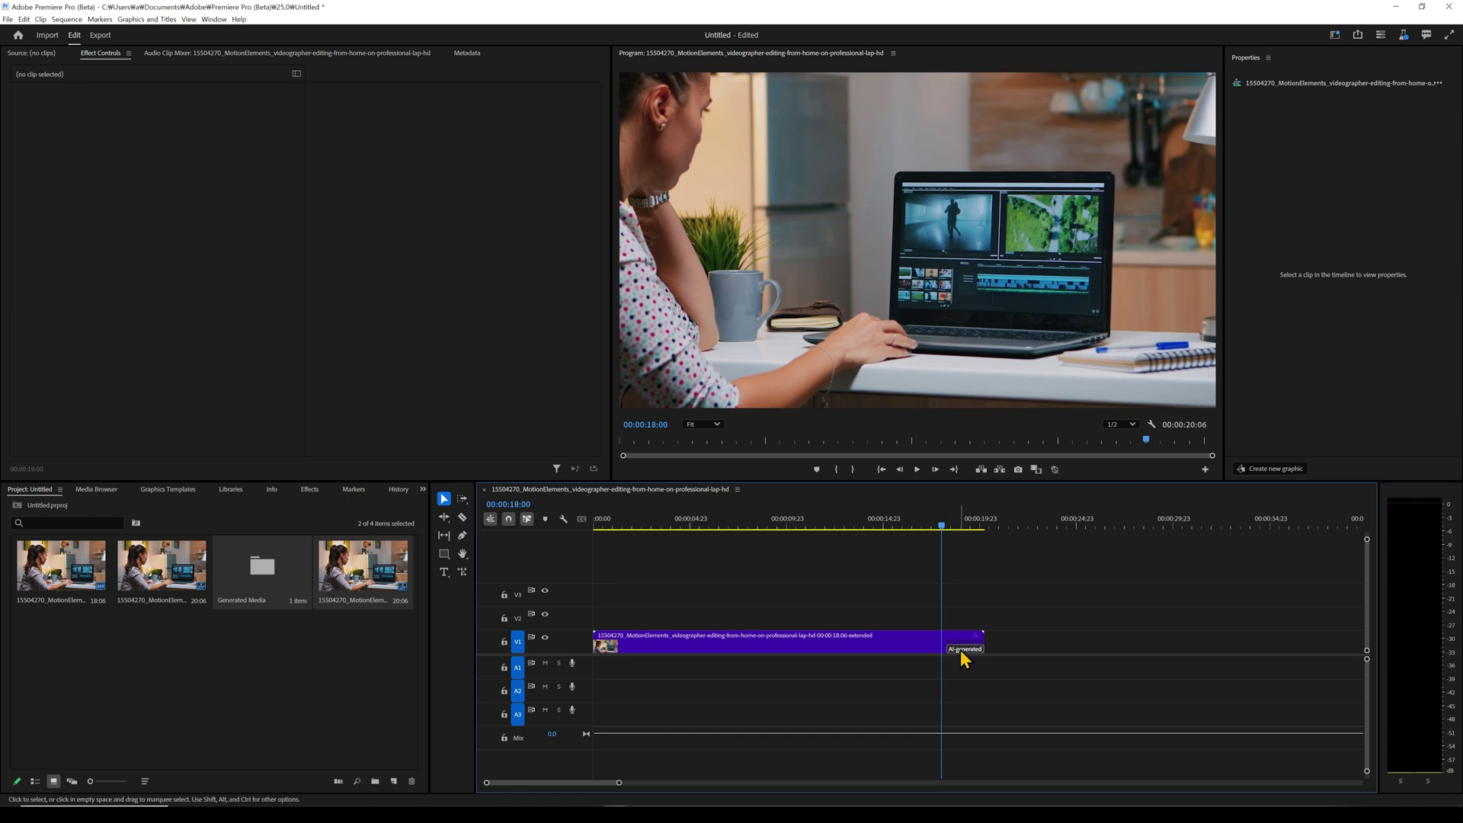
pyautogui.moveTo(944, 528); pyautogui.dragTo(906, 528)
pyautogui.press('space')
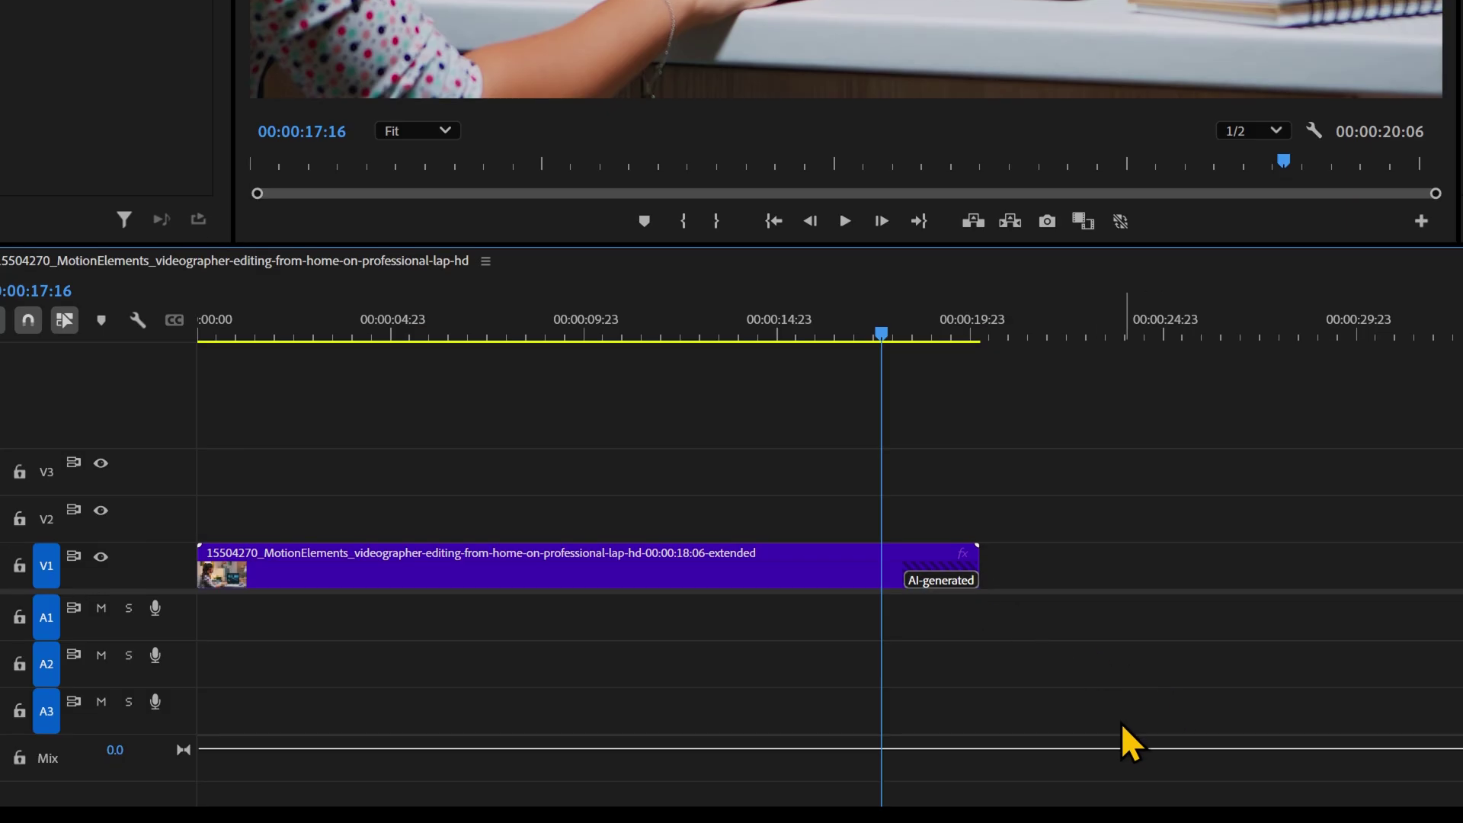
# Open the regenerate and output rating options of the AI-generated segment and play the extension again up to 00:00:18:22.
pyautogui.click(947, 582)
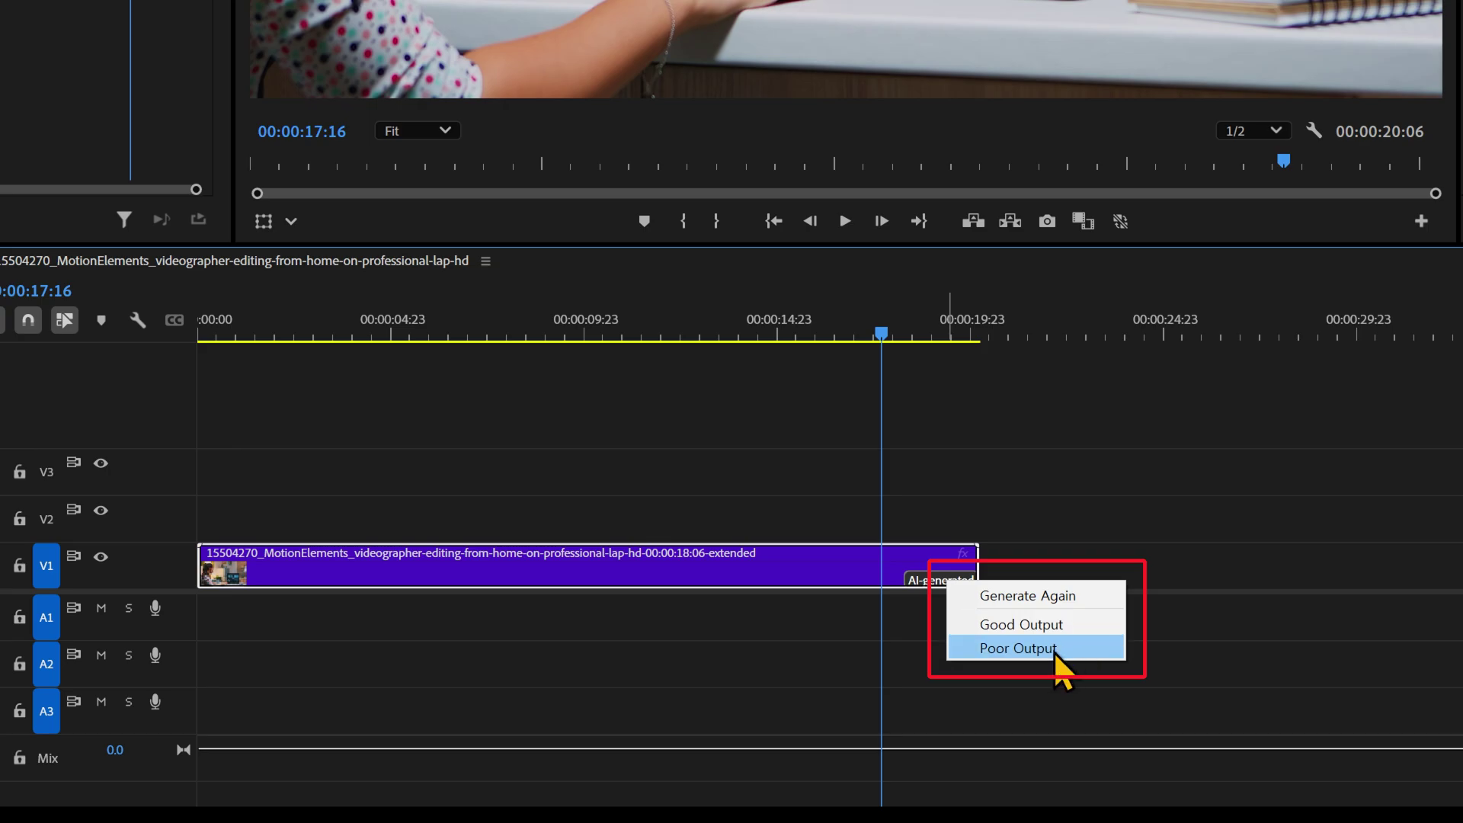
pyautogui.click(1055, 624)
pyautogui.press('space')
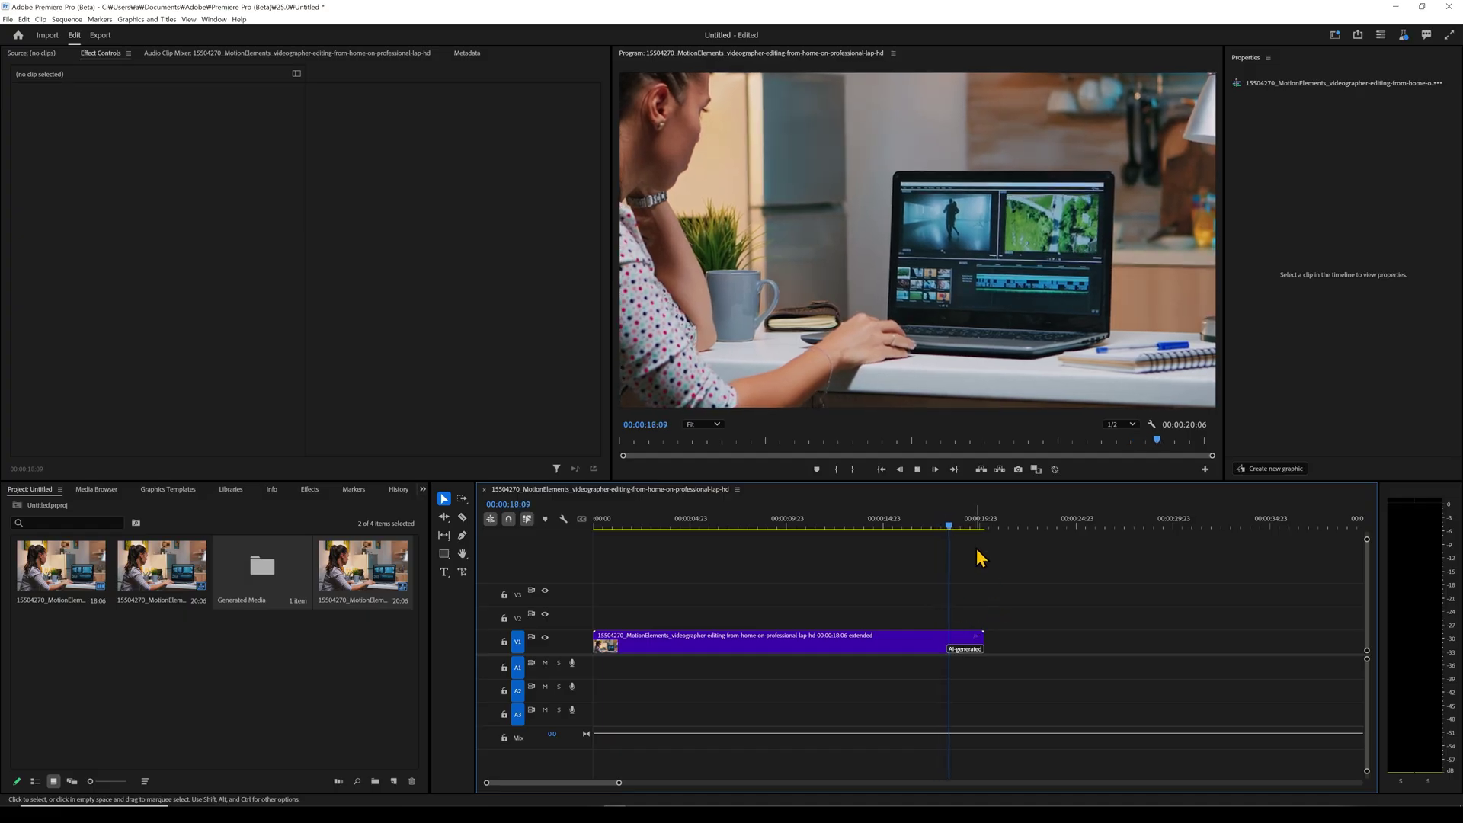
pyautogui.press('space')
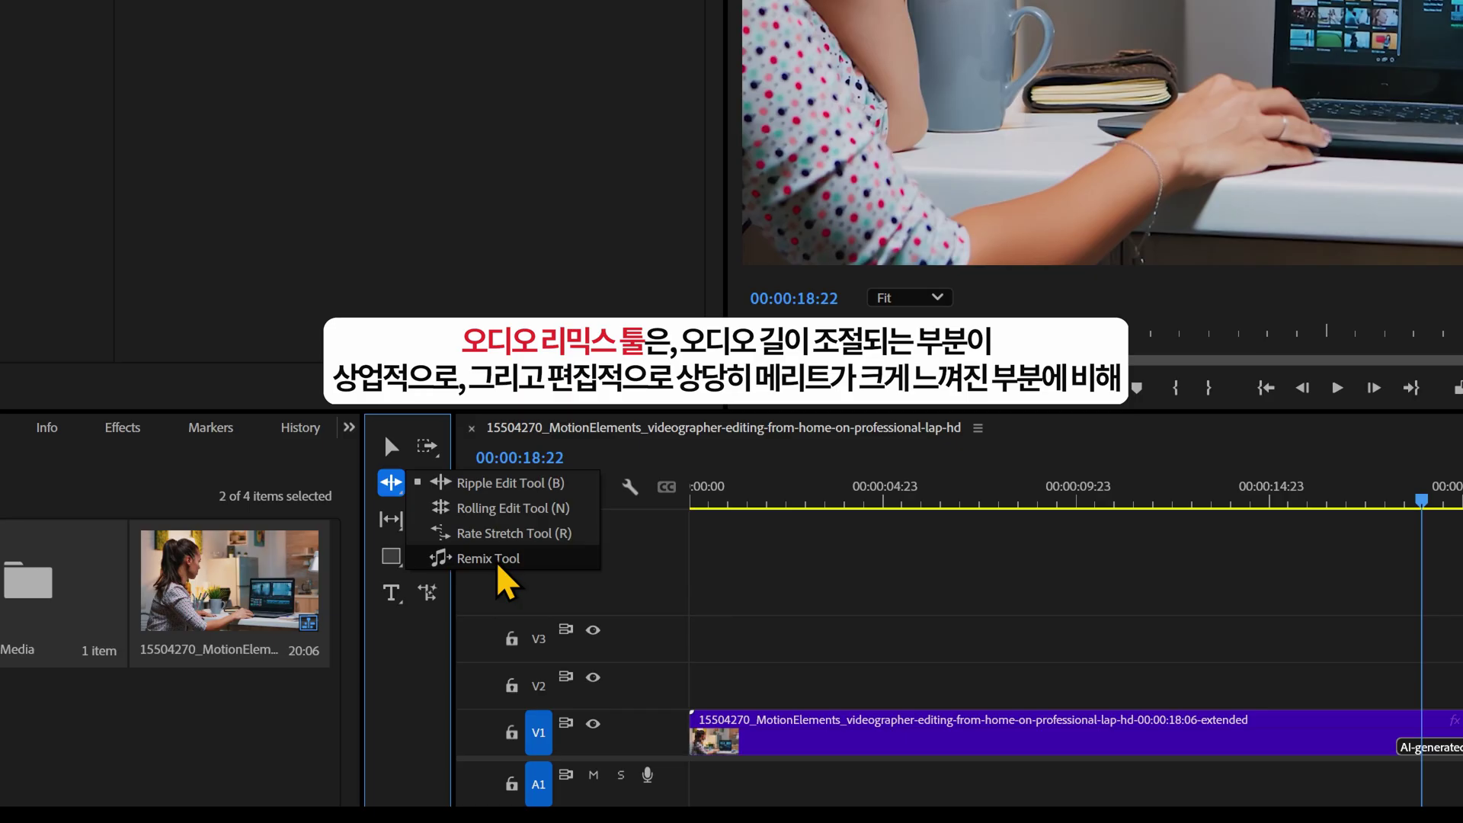
# Switch to the Remix tool and return to the Selection tool.
pyautogui.click(498, 567)
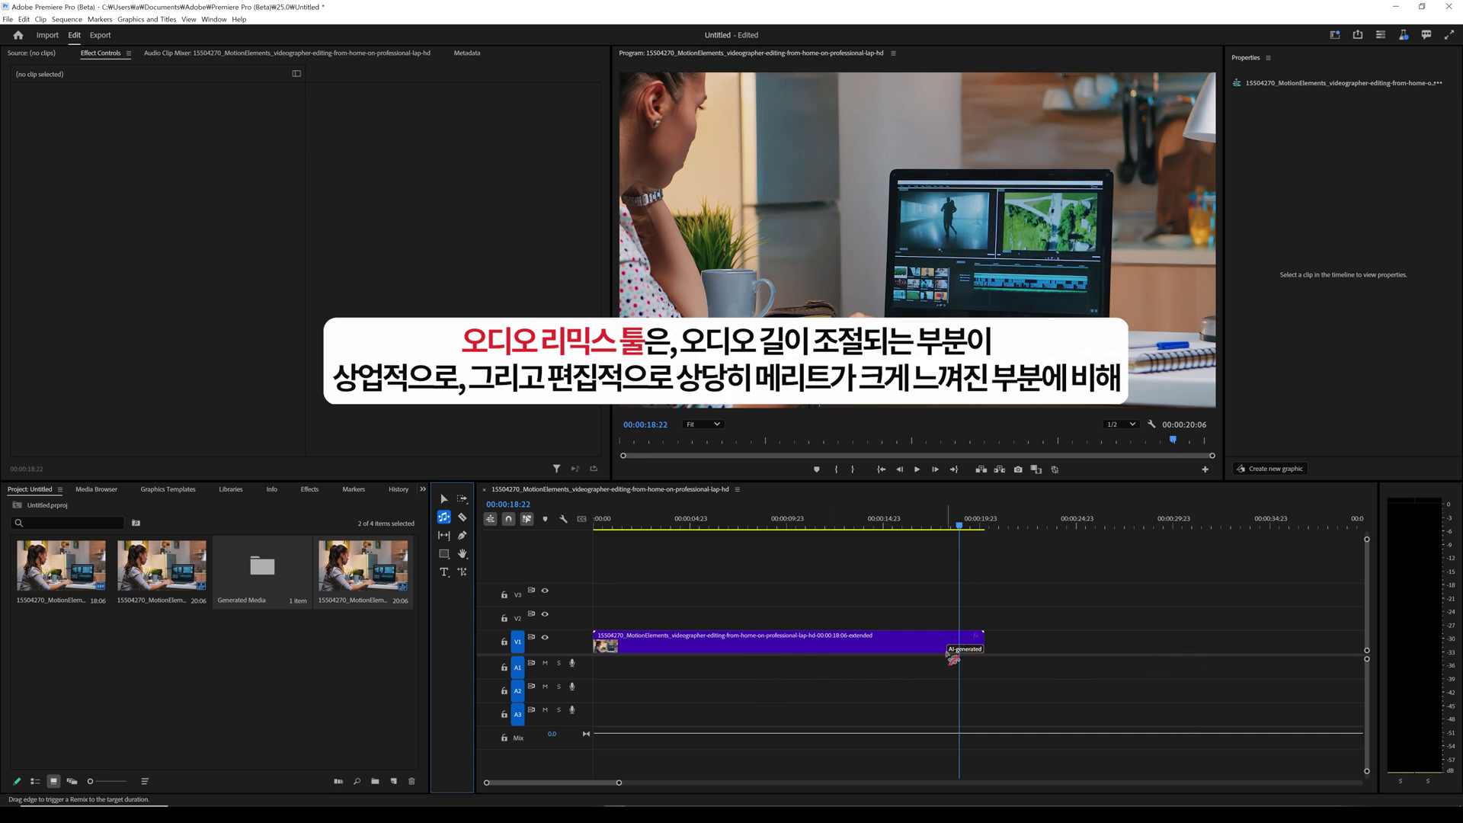
pyautogui.click(444, 499)
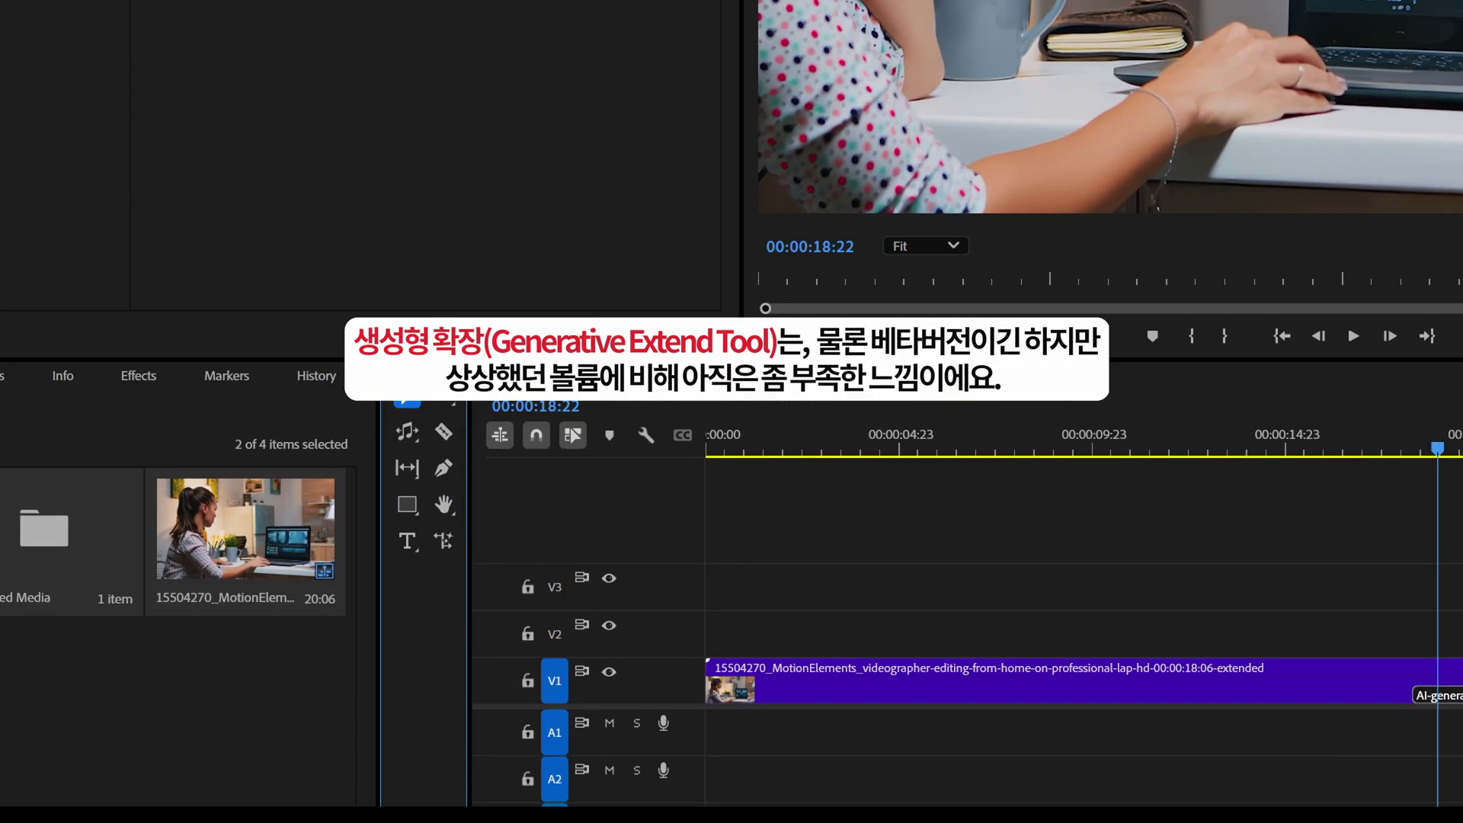